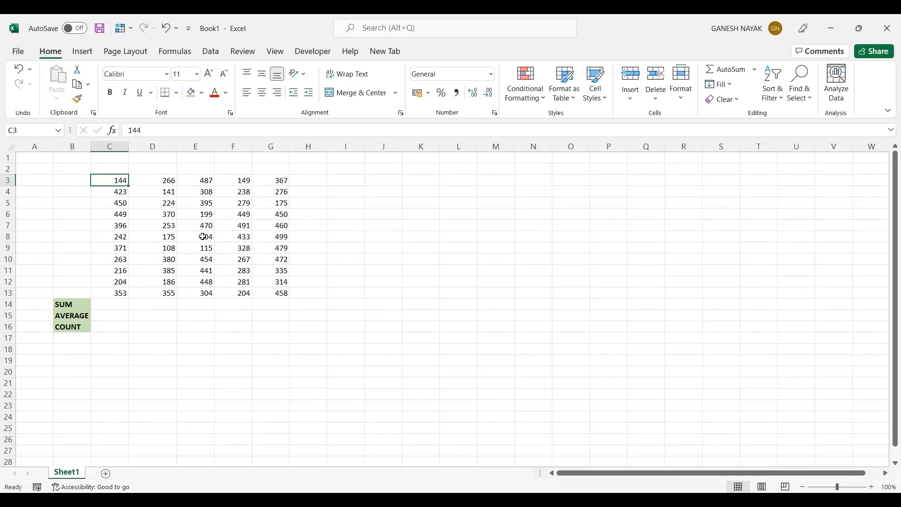
Enter the formula =SUM(12,24) in cell I13
click(345, 294)
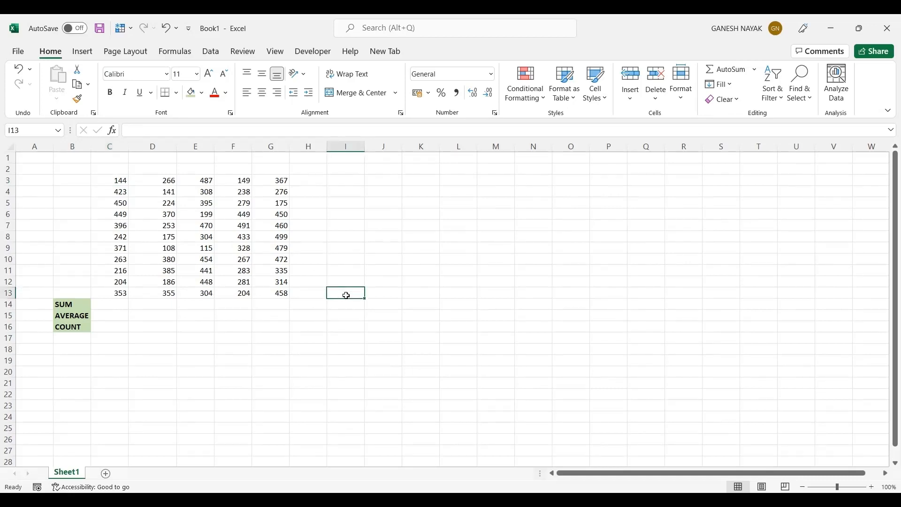
text(=)
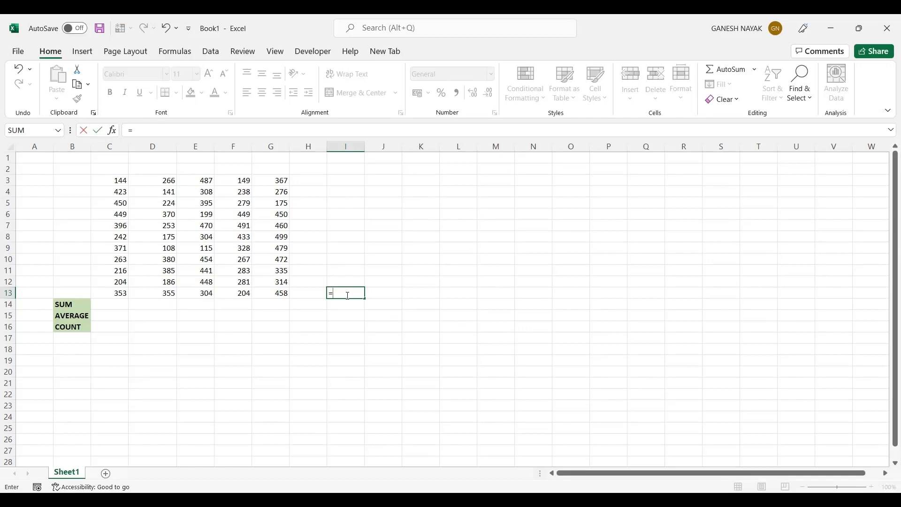
text(SUM)
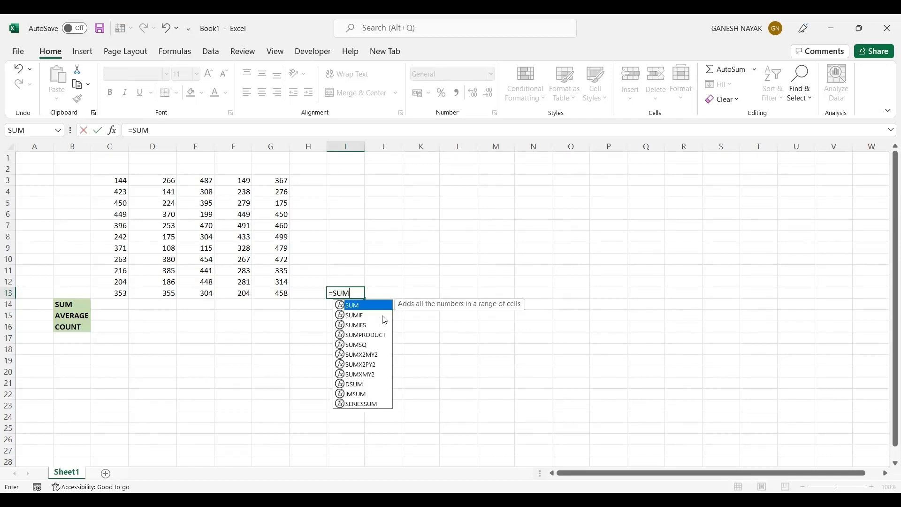
double_click(359, 306)
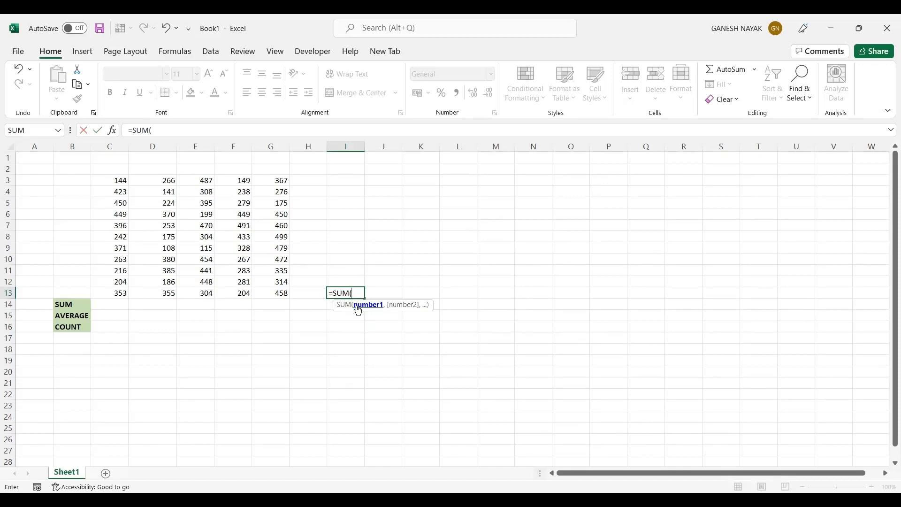
text(12,24)
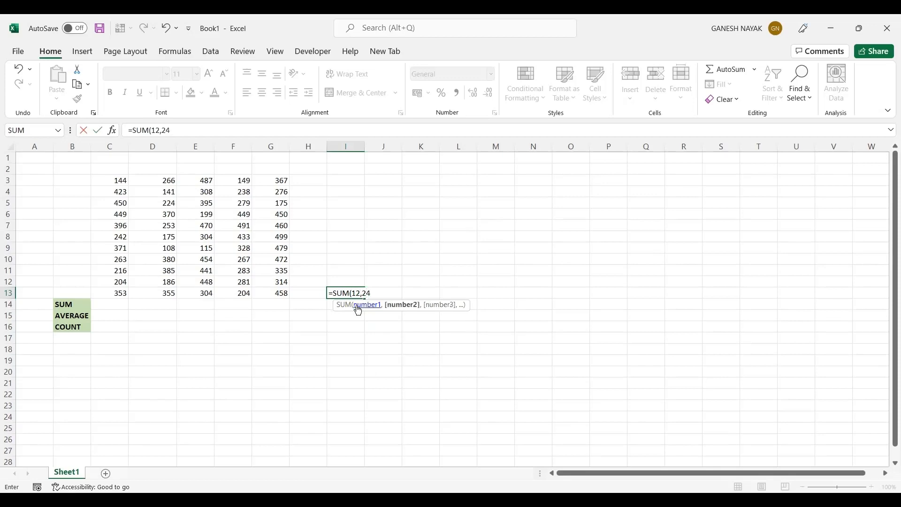
text())
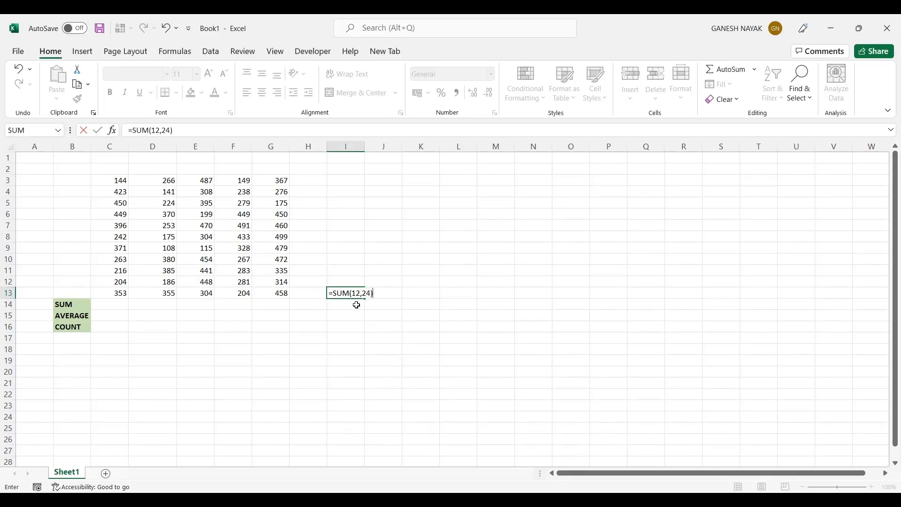
key(Return)
Delete the sum formula from cell I13
click(357, 290)
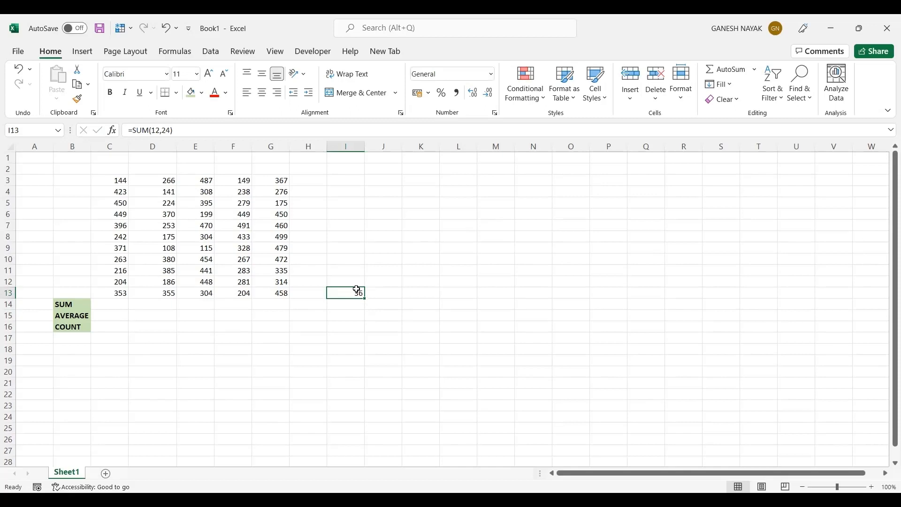
key(Delete)
click(393, 266)
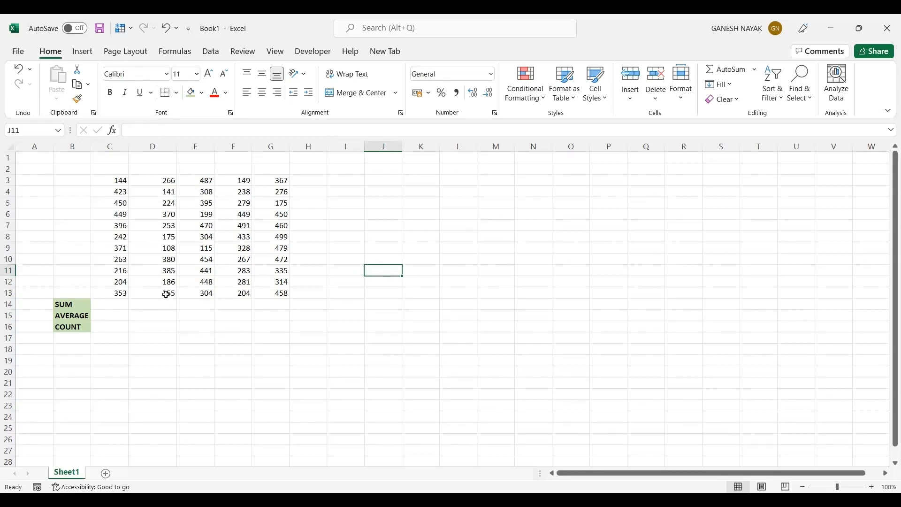
Enter a SUM formula over C3:C13 in cell C14, in the SUM row
click(119, 303)
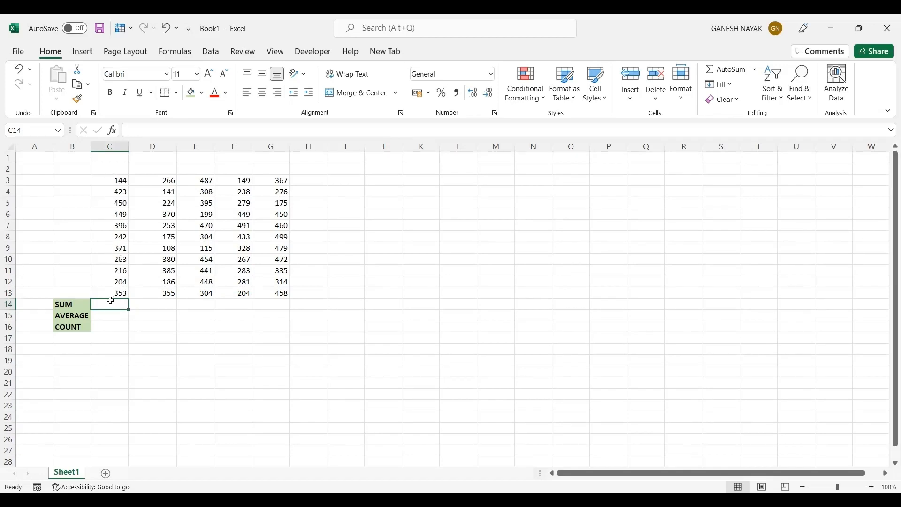
double_click(111, 304)
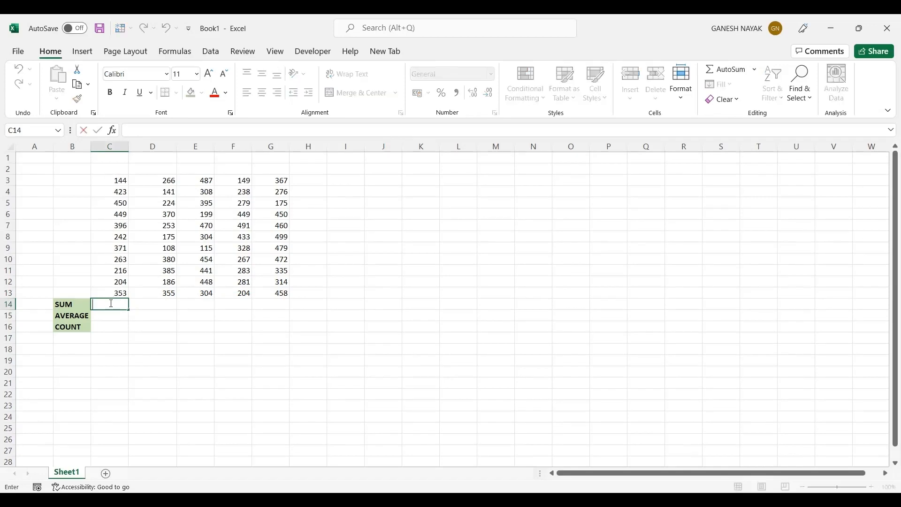
text(=)
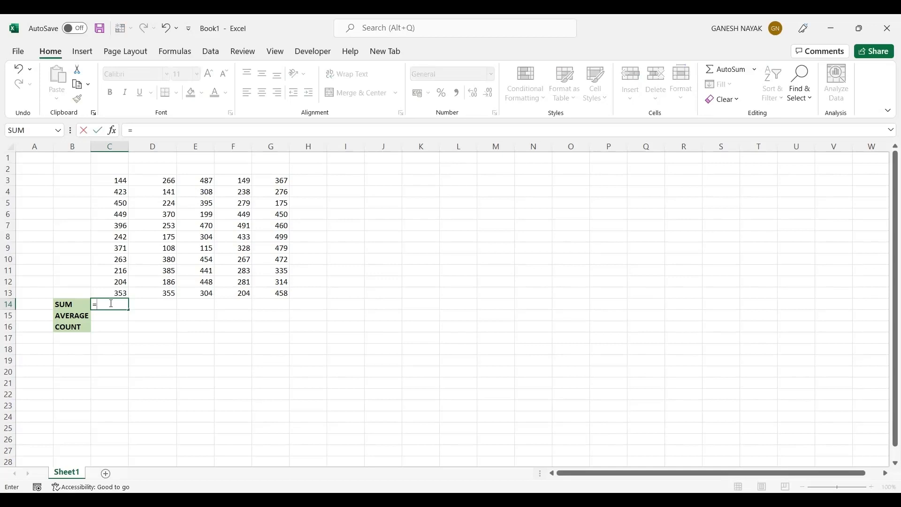
text(SUM)
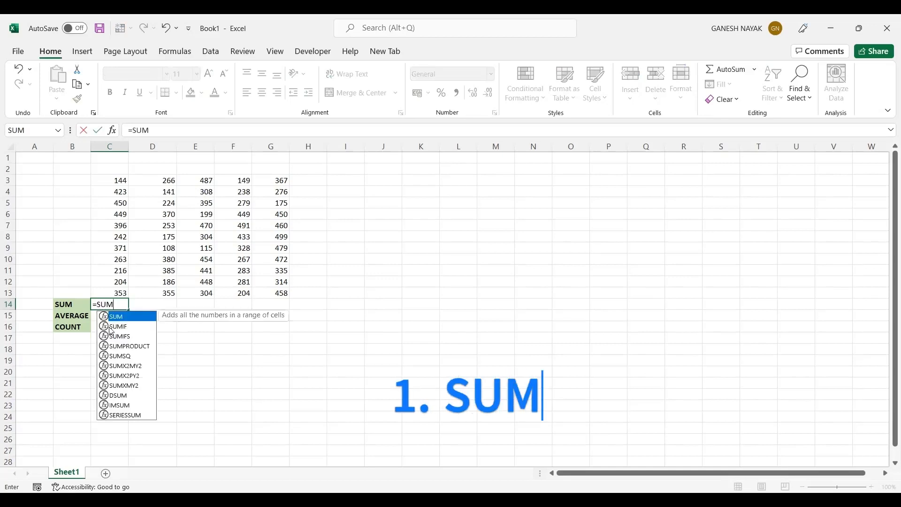
text(()
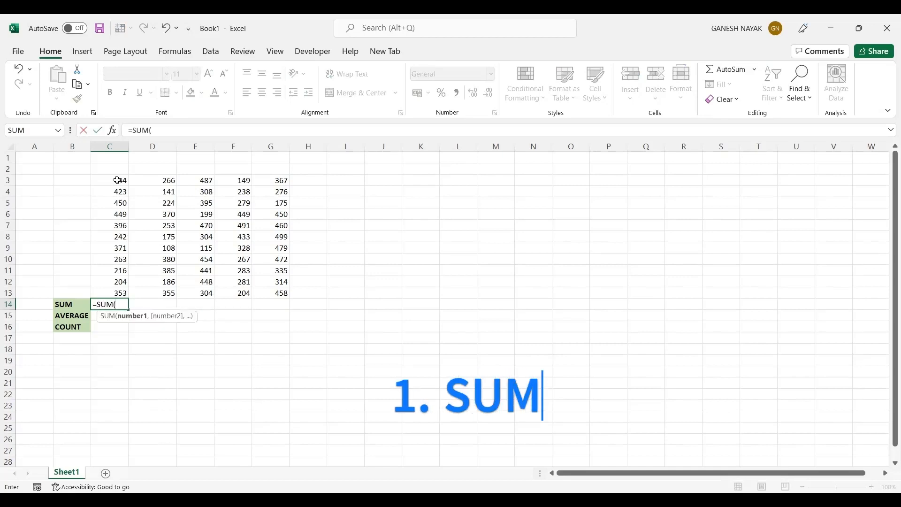
click(117, 180)
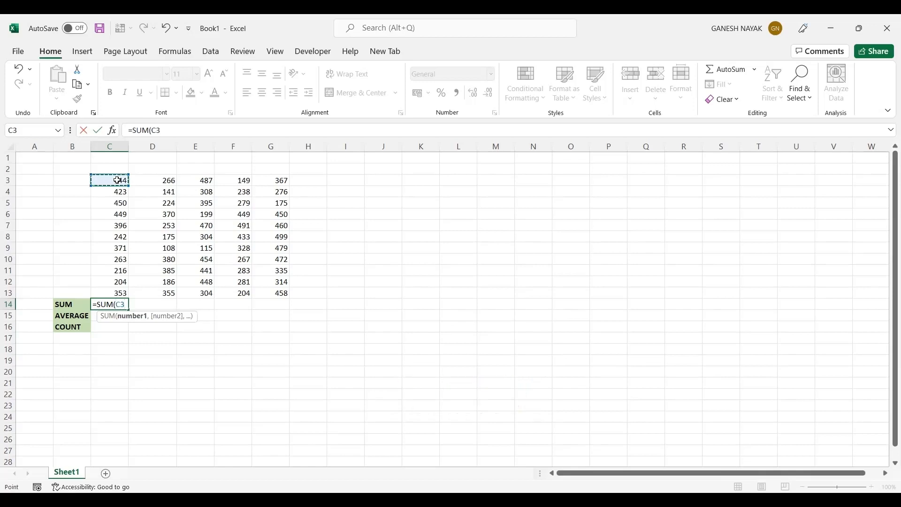
shift+click(119, 293)
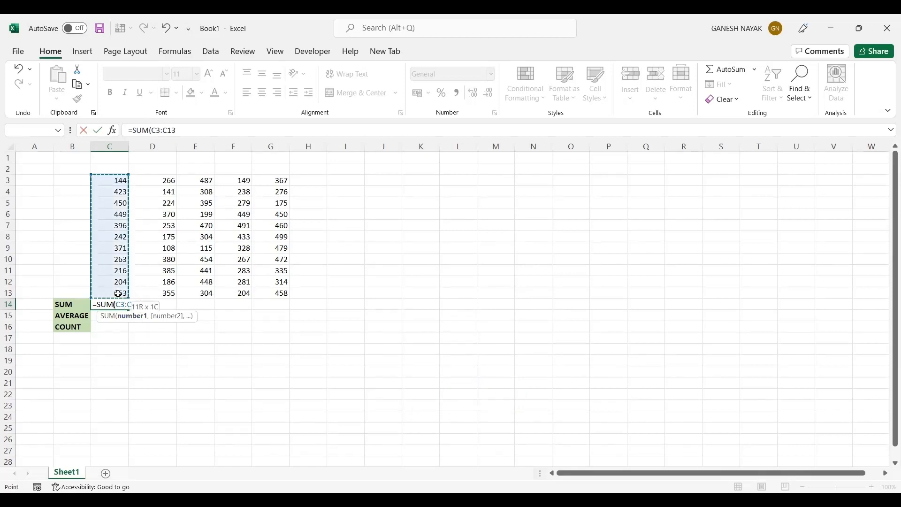
key(Return)
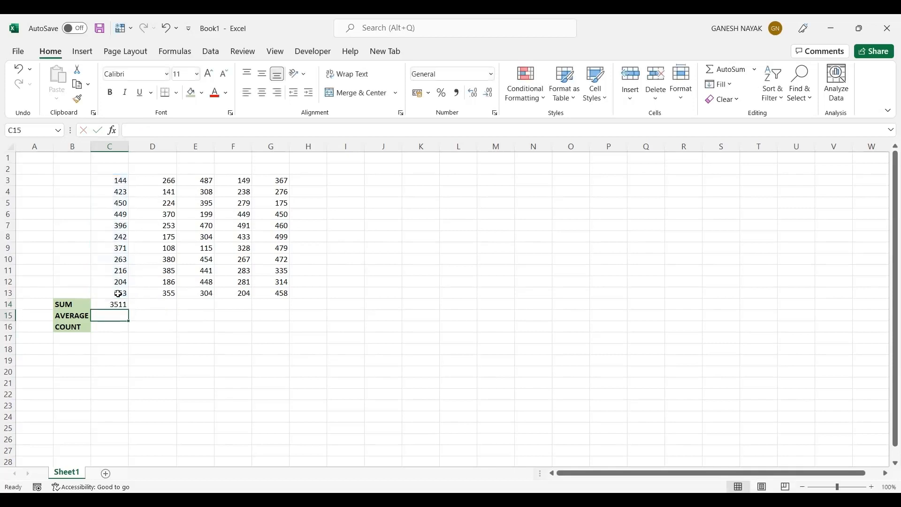
click(116, 303)
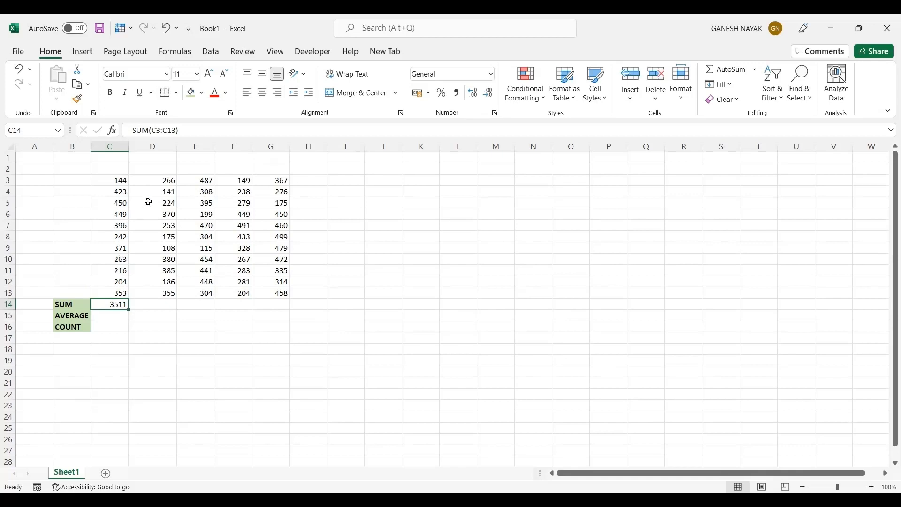
Total D3:D13 in cell D14 using AutoSum
click(150, 304)
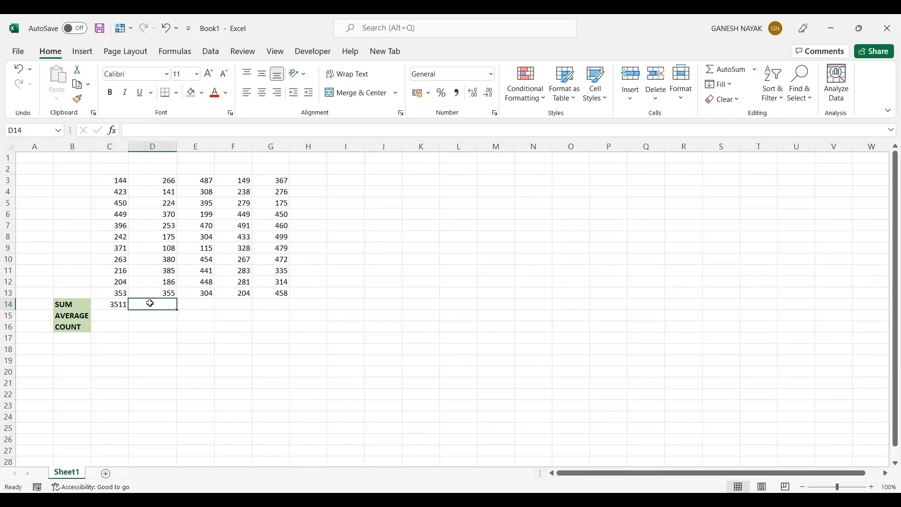
key(alt)
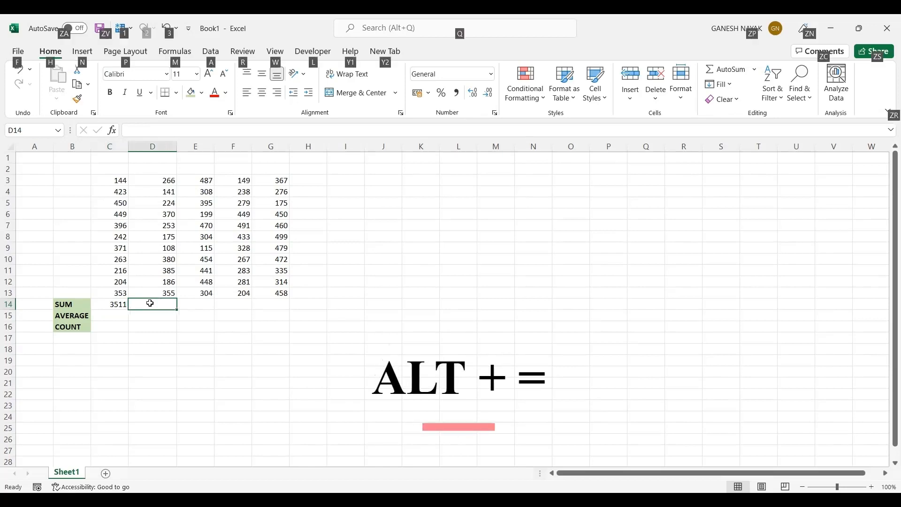
key(alt+=)
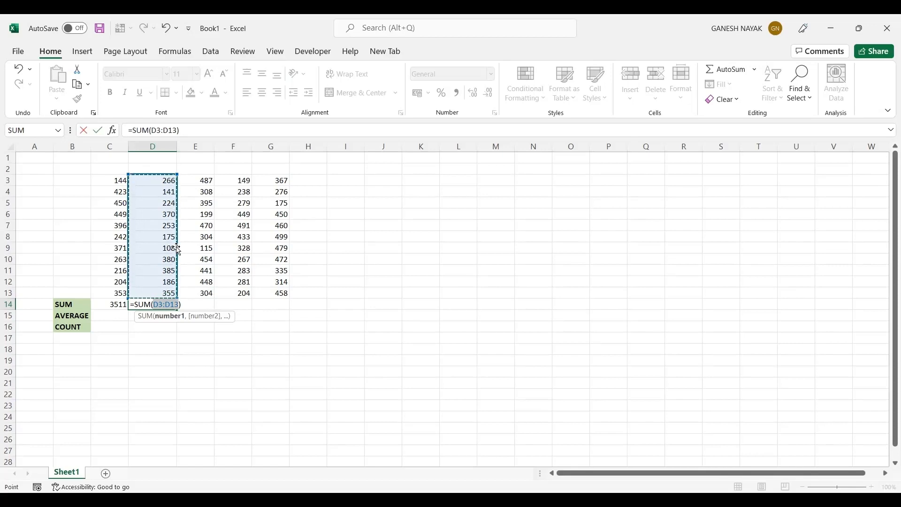
key(Return)
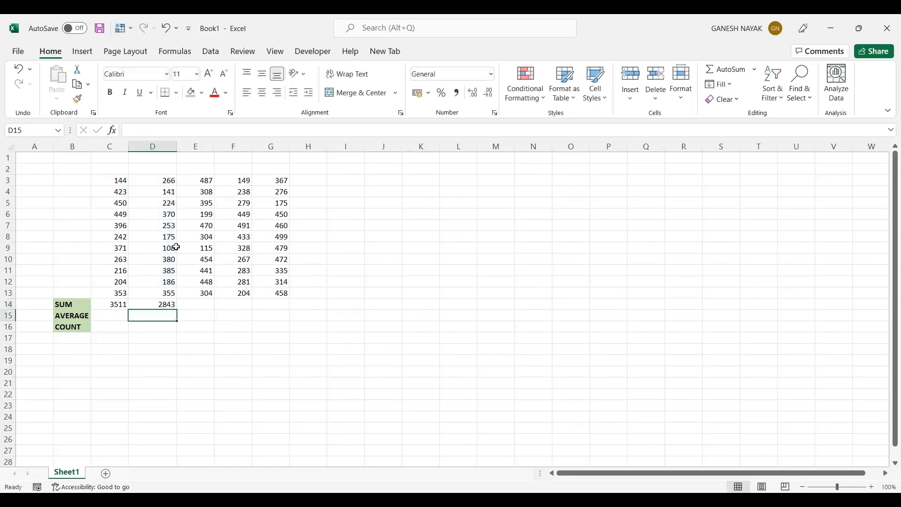
click(165, 304)
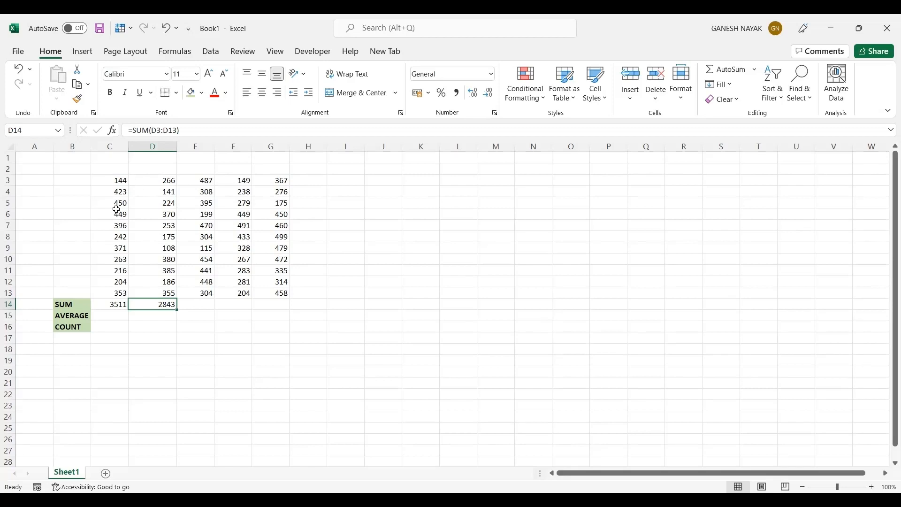
click(169, 238)
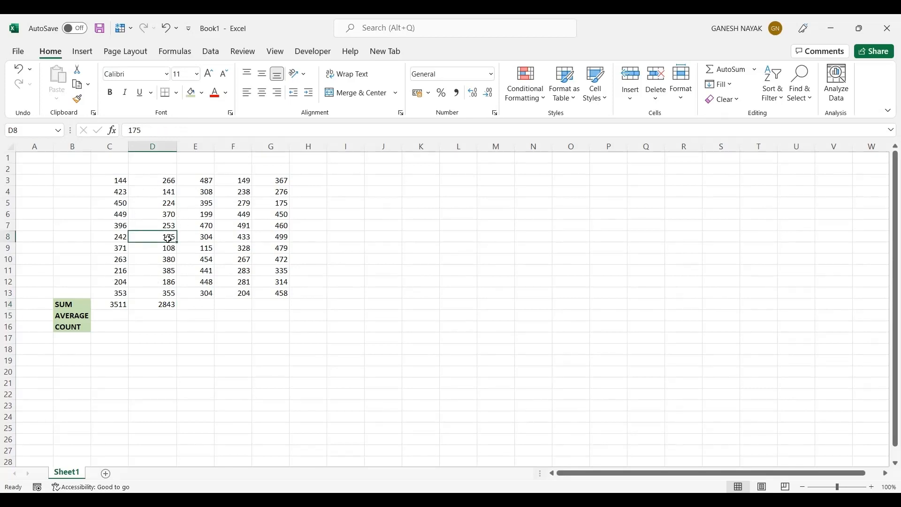
Enter =AVERAGE(C3:C13) in cell C15, in the AVERAGE row
click(121, 306)
click(121, 314)
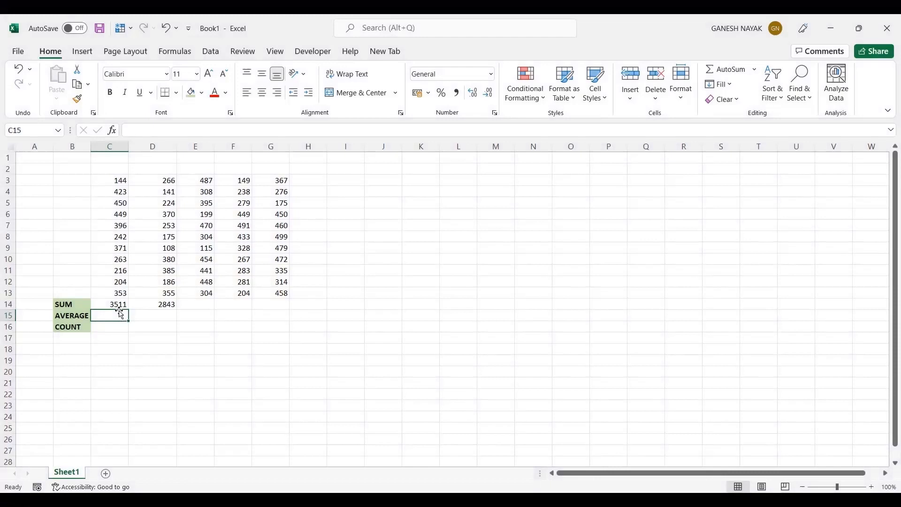
text(=)
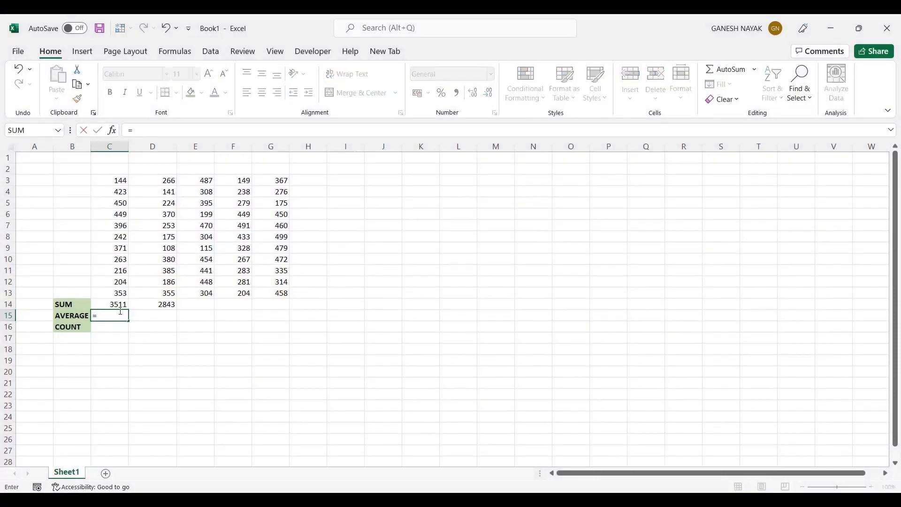
text(aver)
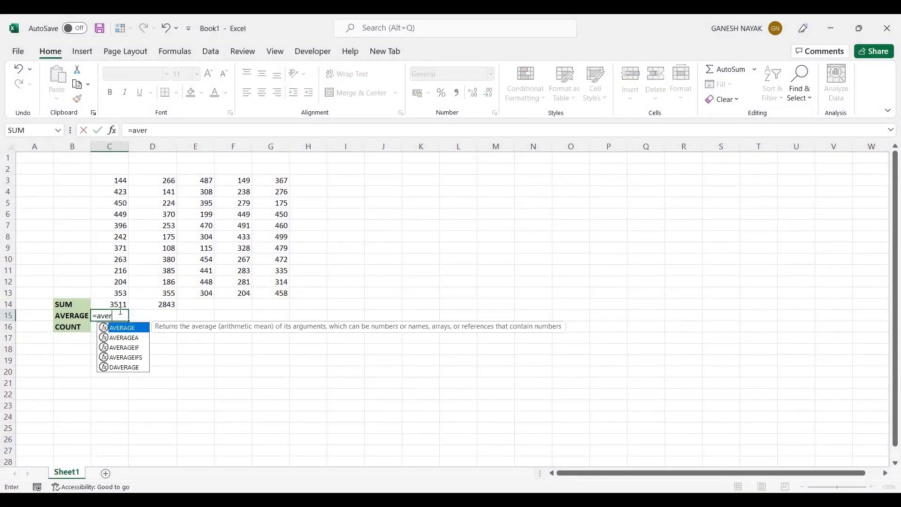
key(Tab)
click(120, 179)
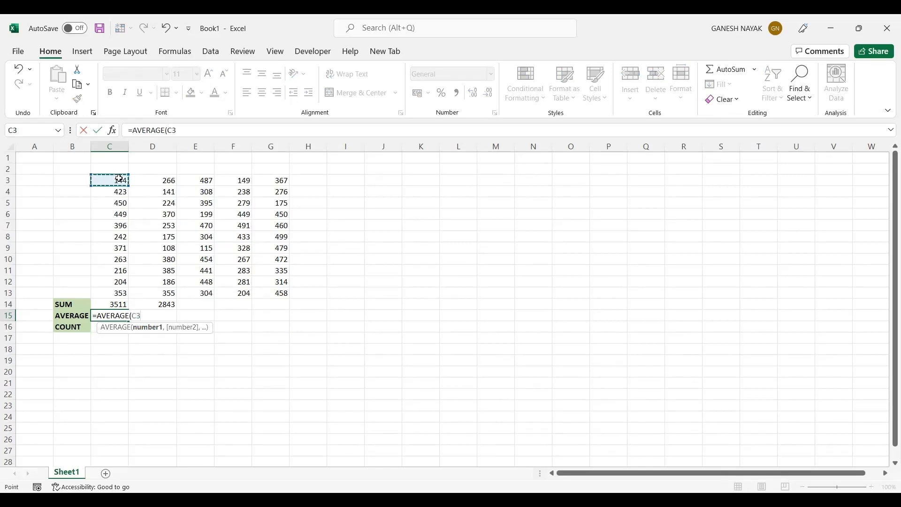
shift+click(122, 297)
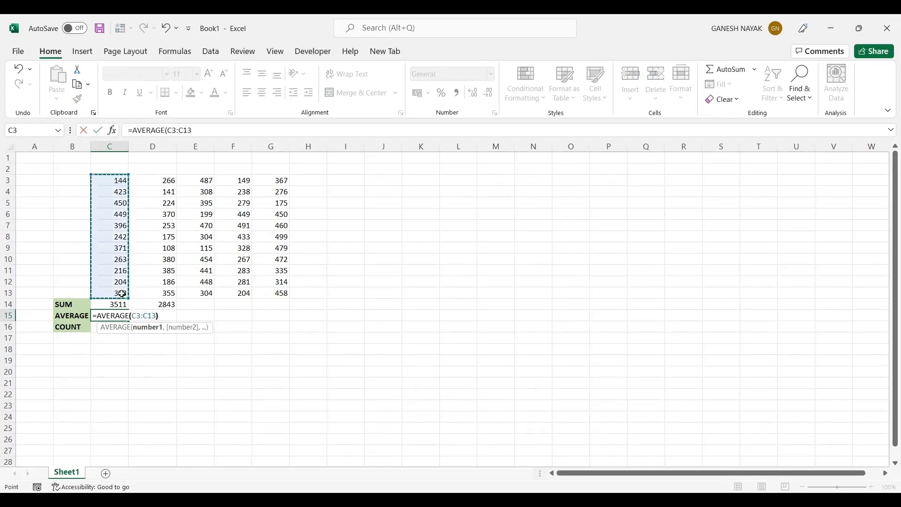
text())
key(Return)
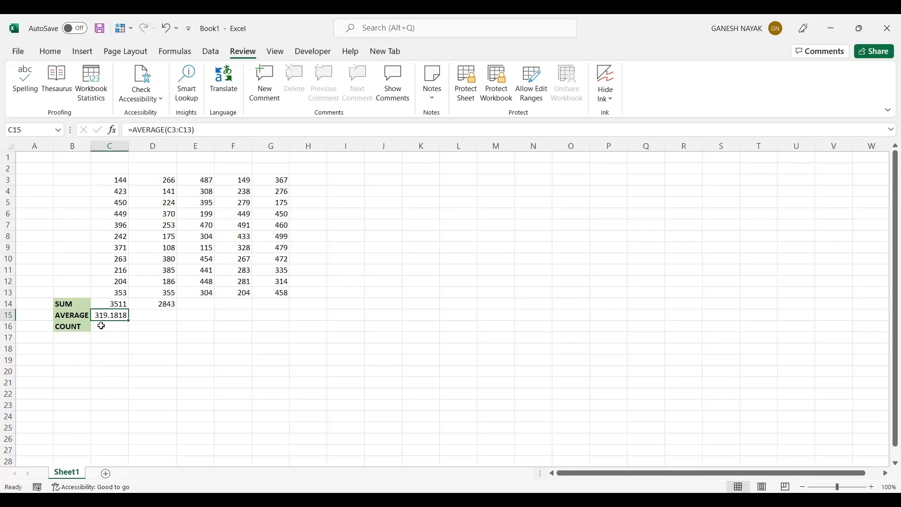
Enter a COUNT formula over C3:C13 in cell C16, in the COUNT row
click(101, 326)
text(=)
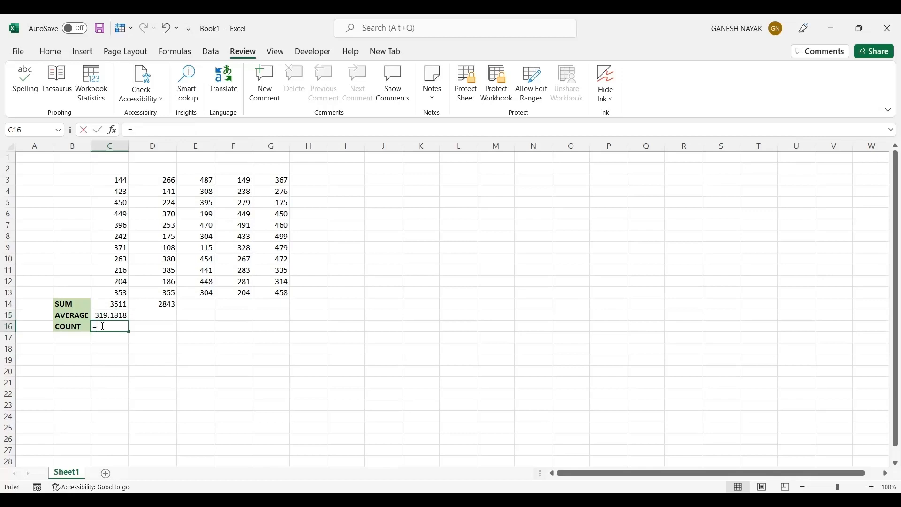
text(c)
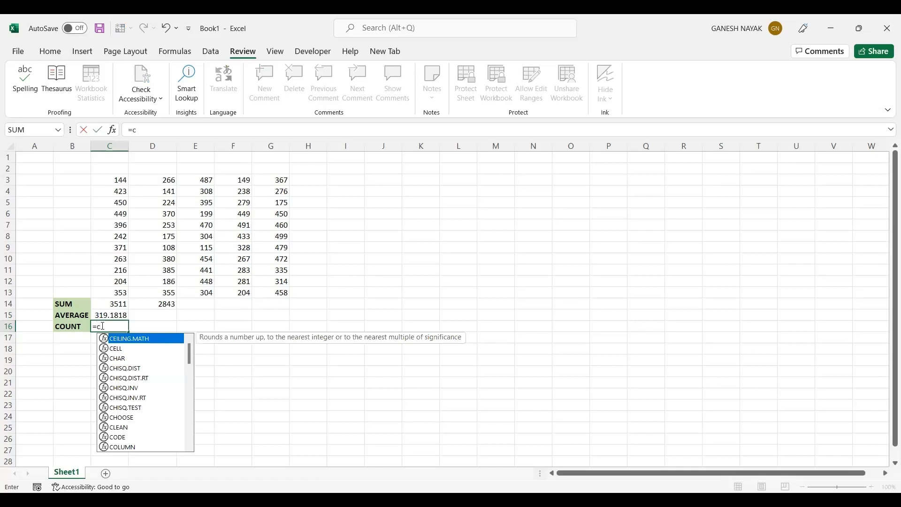
text(oun)
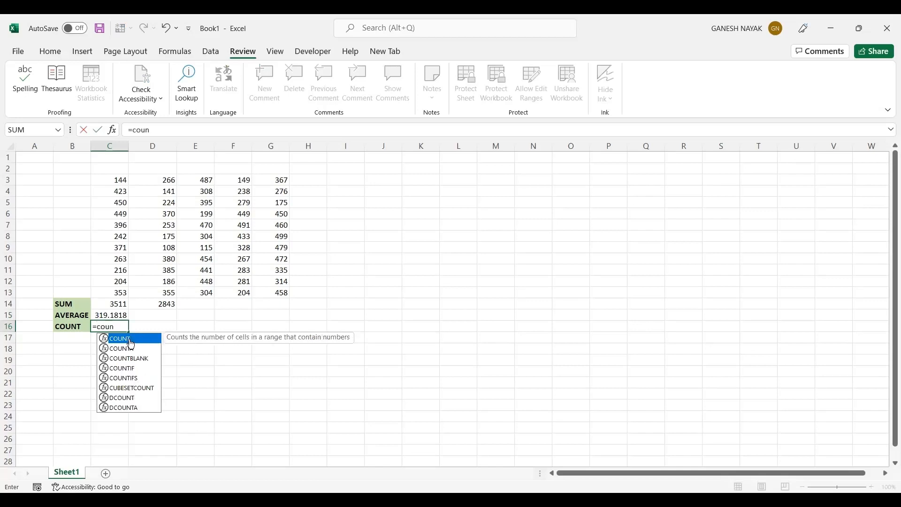
double_click(130, 341)
click(118, 181)
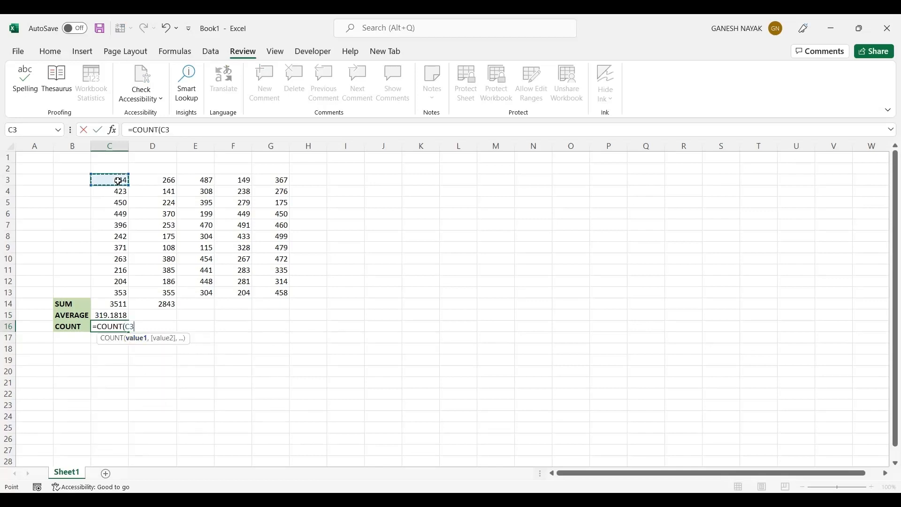
shift+click(119, 293)
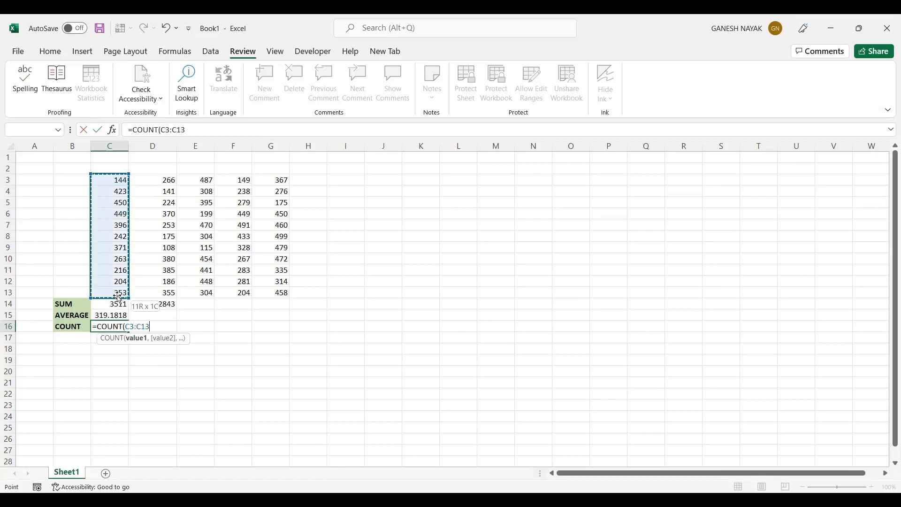
key(Return)
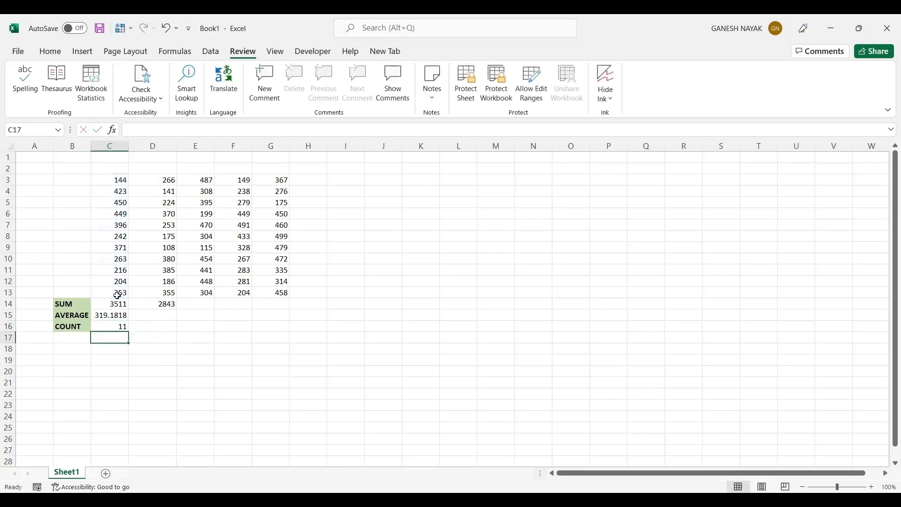
Insert an entire blank row at cell C8, in the middle of the number data
click(119, 324)
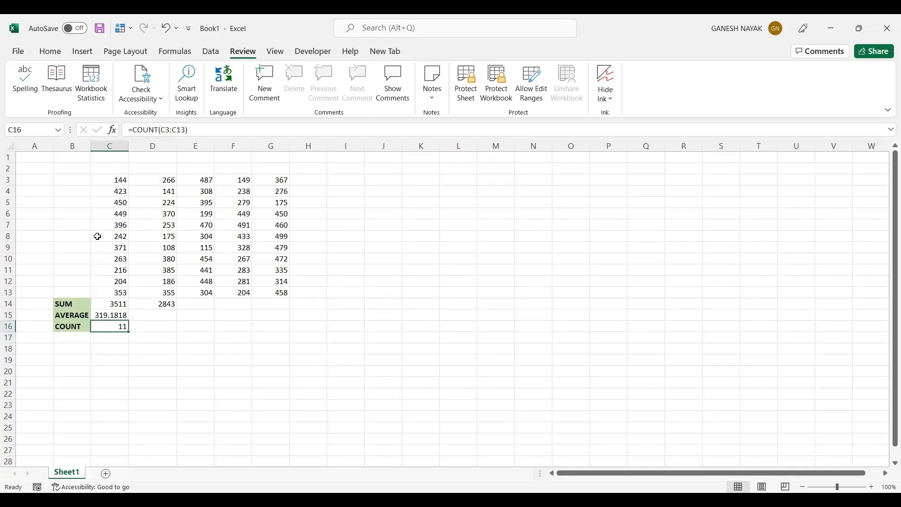
click(122, 237)
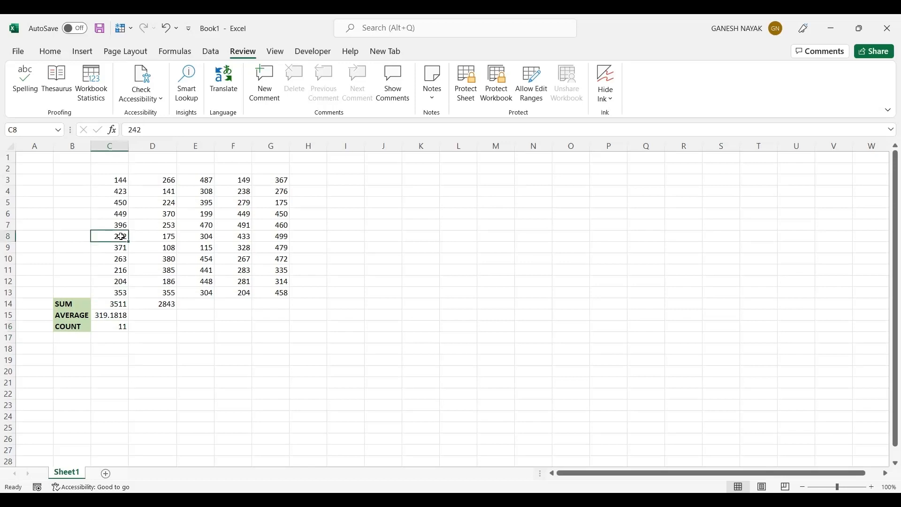
right_click(121, 237)
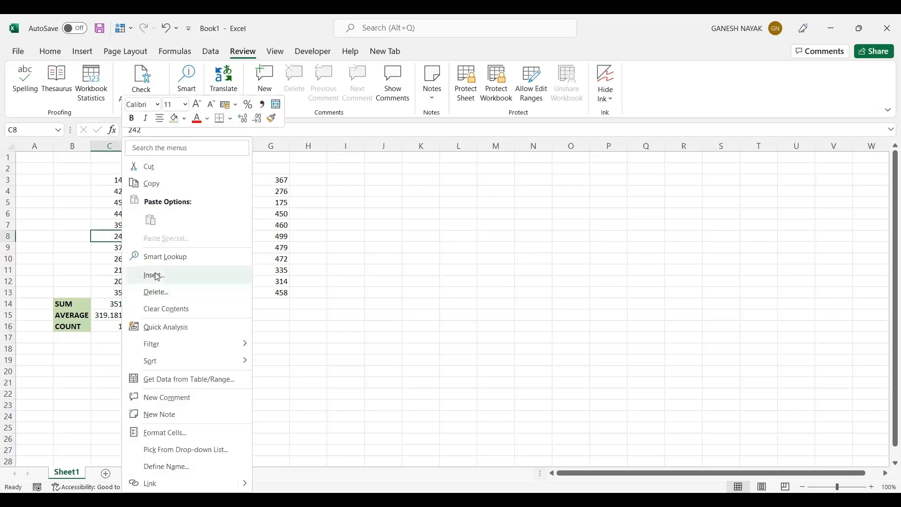
click(157, 276)
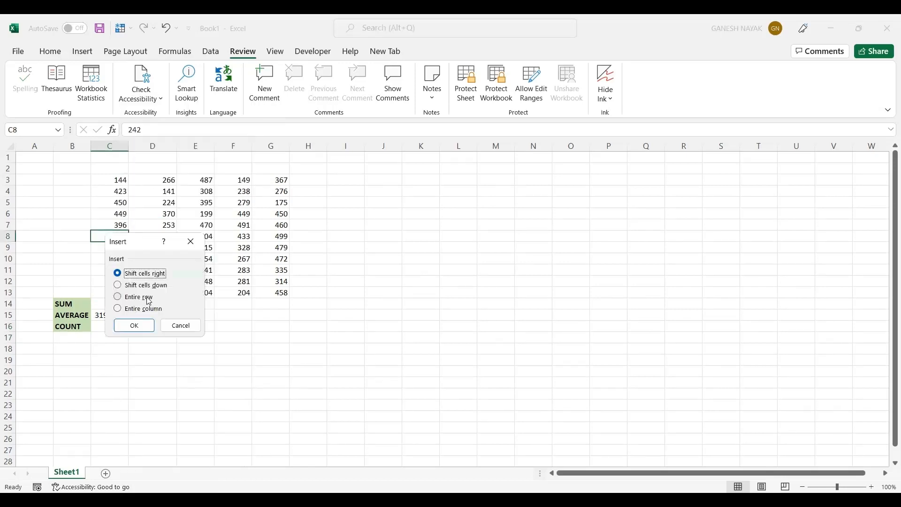
click(121, 298)
click(135, 326)
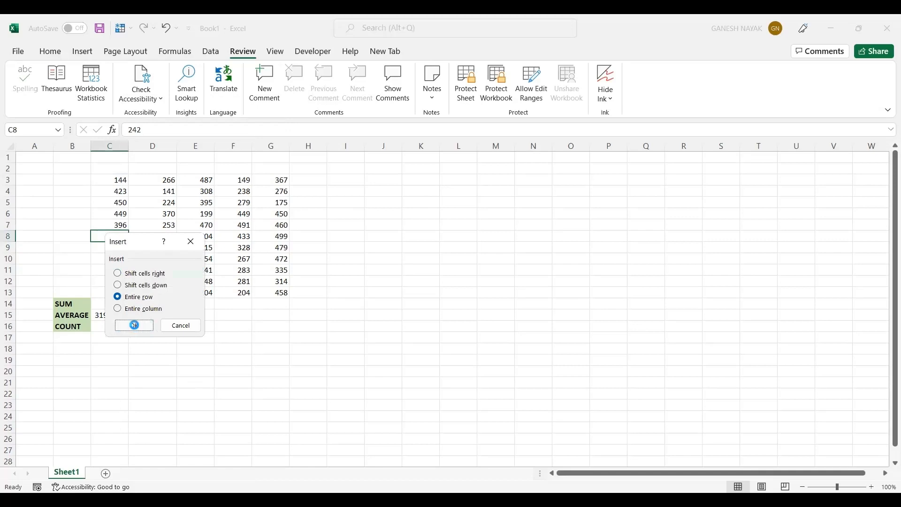
Re-enter the COUNT formula in cell C17, selecting C3:C14 again as its range, and recheck the formula
click(118, 337)
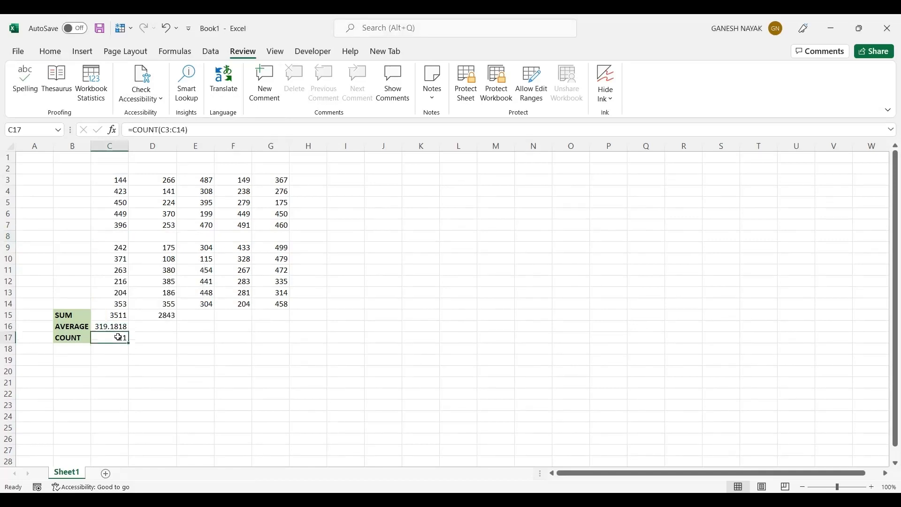
double_click(119, 337)
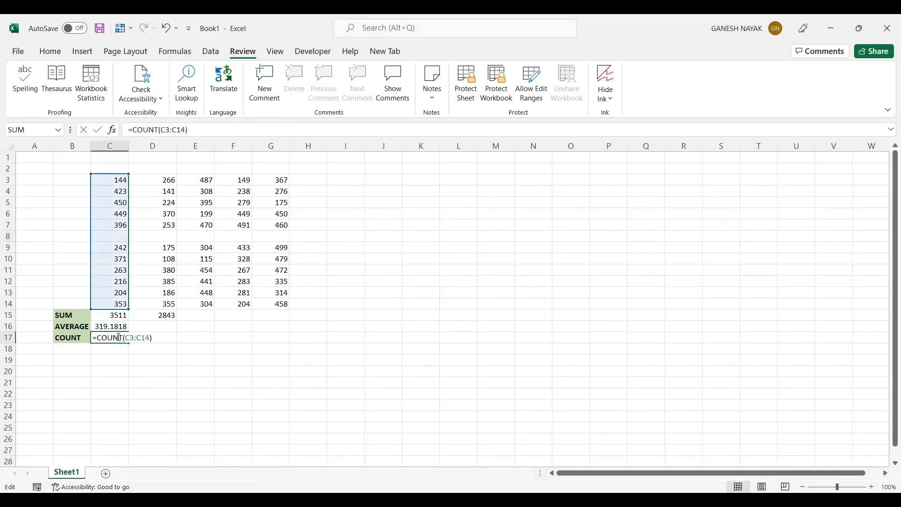
click(156, 338)
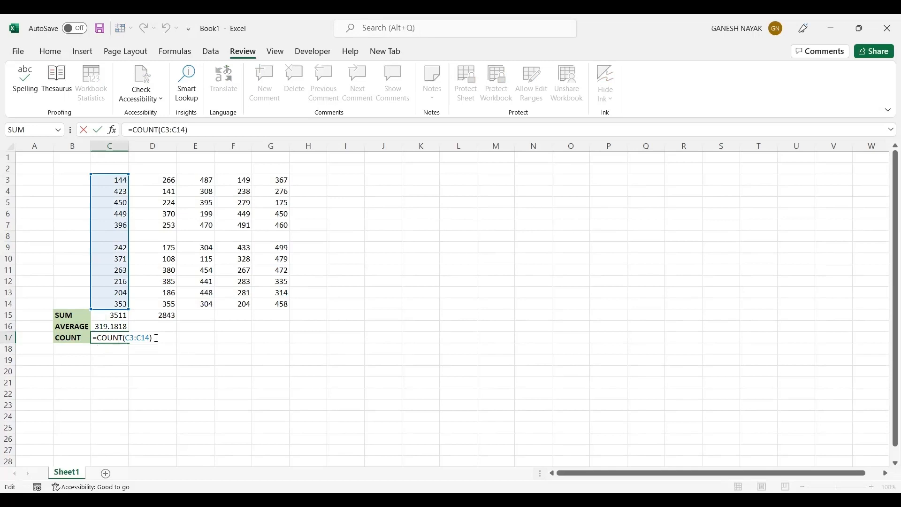
key(BackSpace)
key(BackSpace)
key(BackSpace)
key(BackSpace)
key(BackSpace)
key(BackSpace)
key(BackSpace)
click(122, 180)
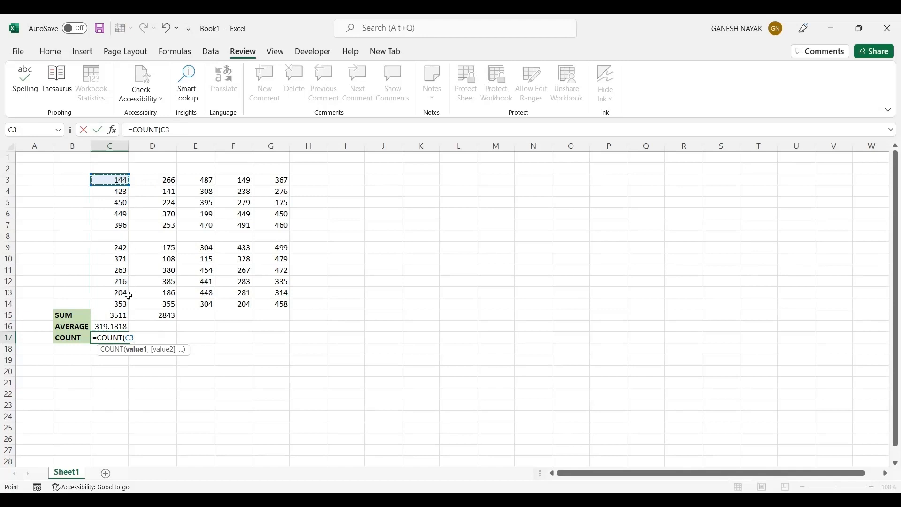
shift+click(123, 308)
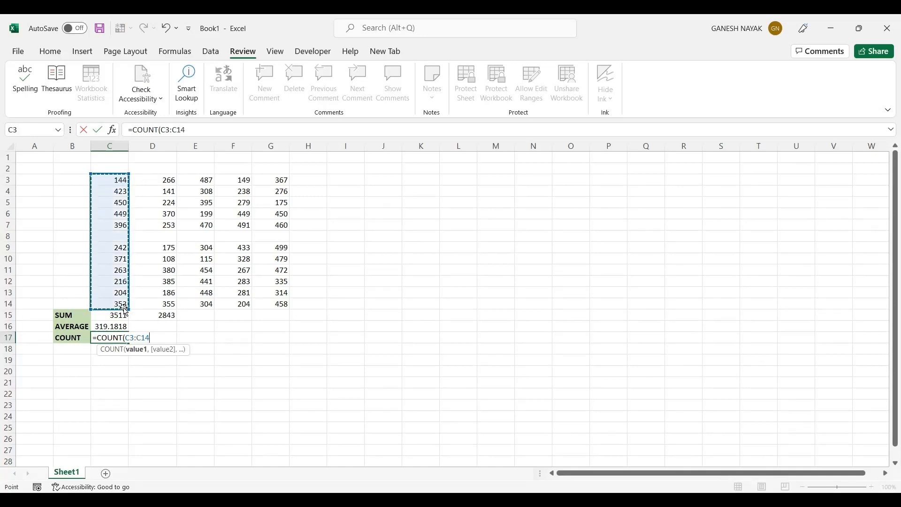
text())
key(Return)
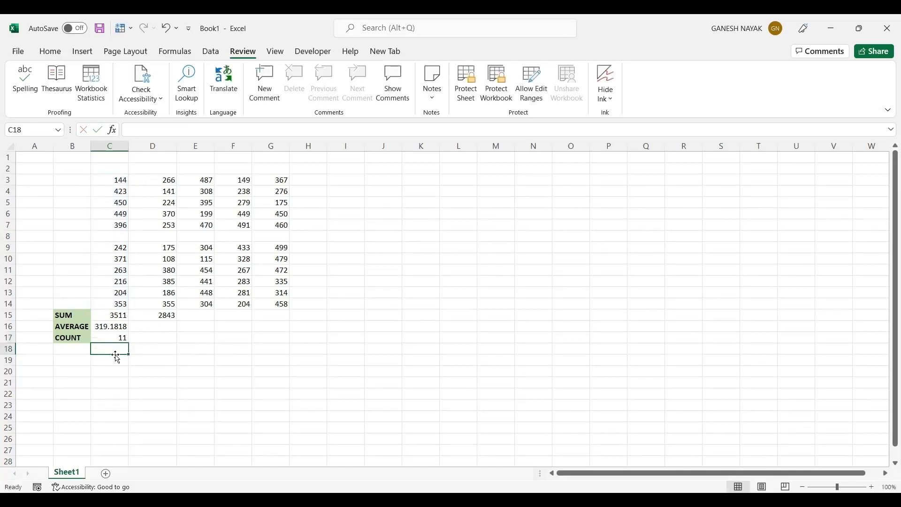
click(118, 337)
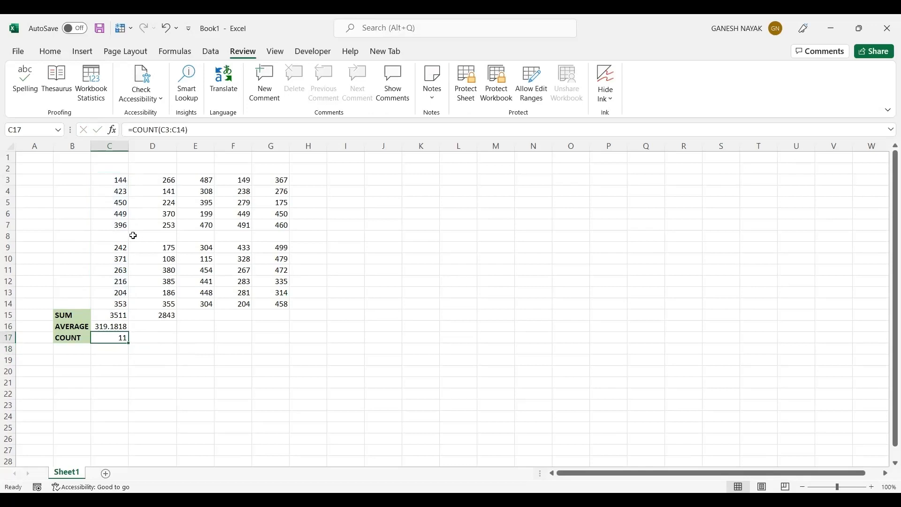
double_click(123, 338)
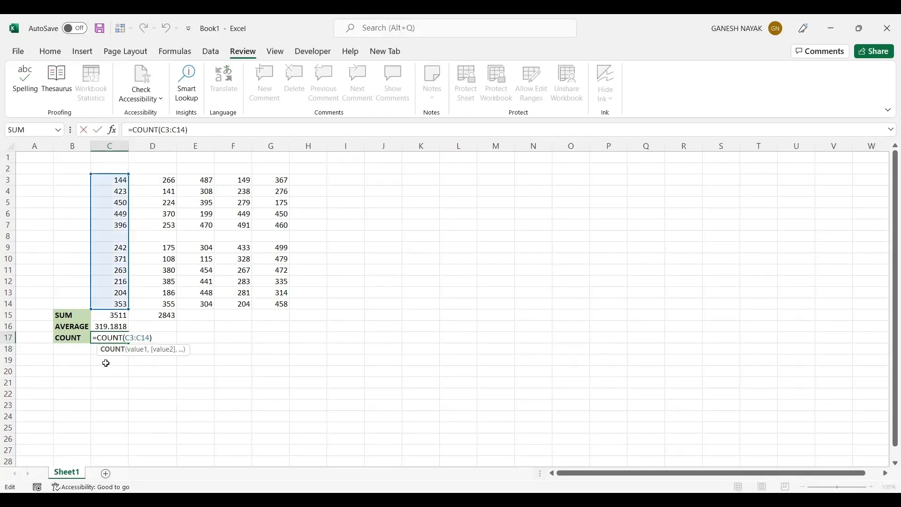
click(76, 351)
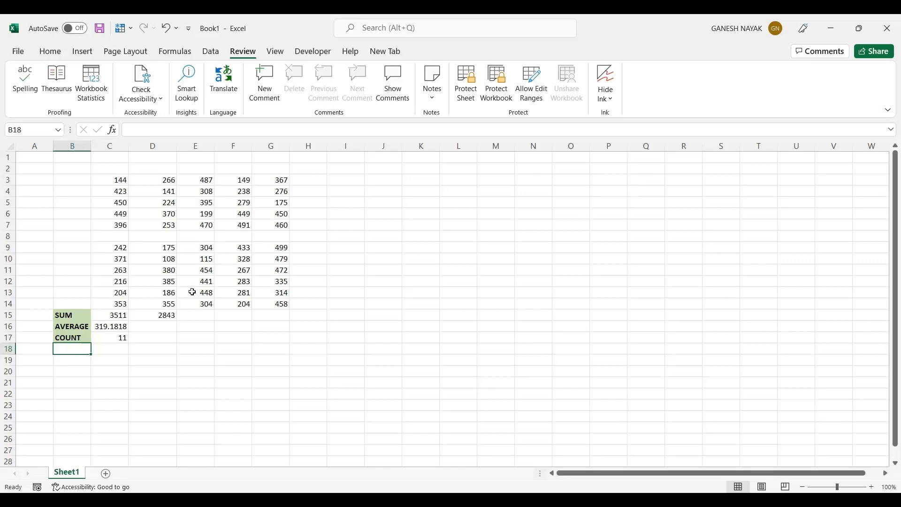
Insert a second entire row at cell C8, directly above the existing blank row
click(119, 235)
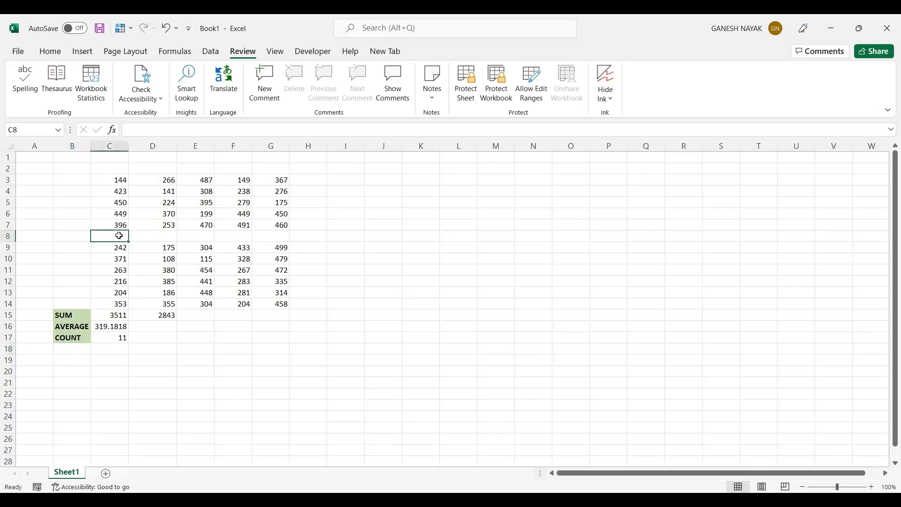
right_click(119, 236)
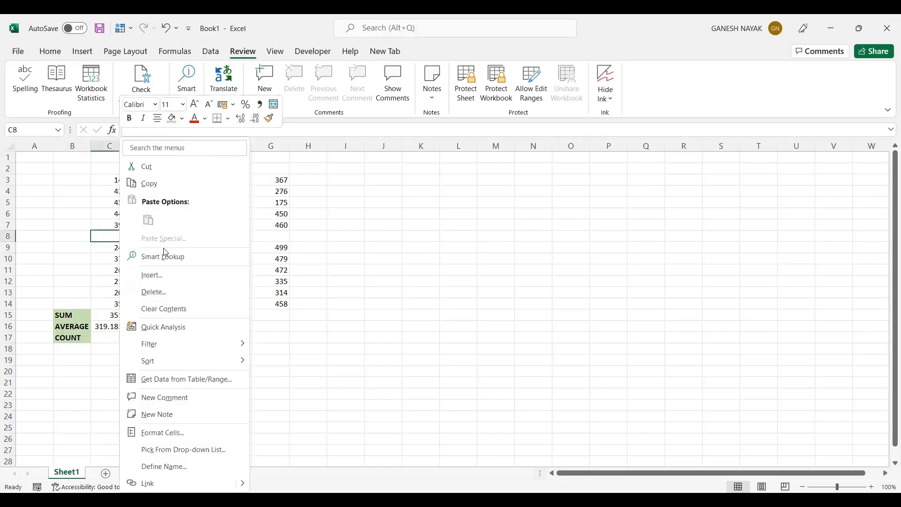
click(161, 281)
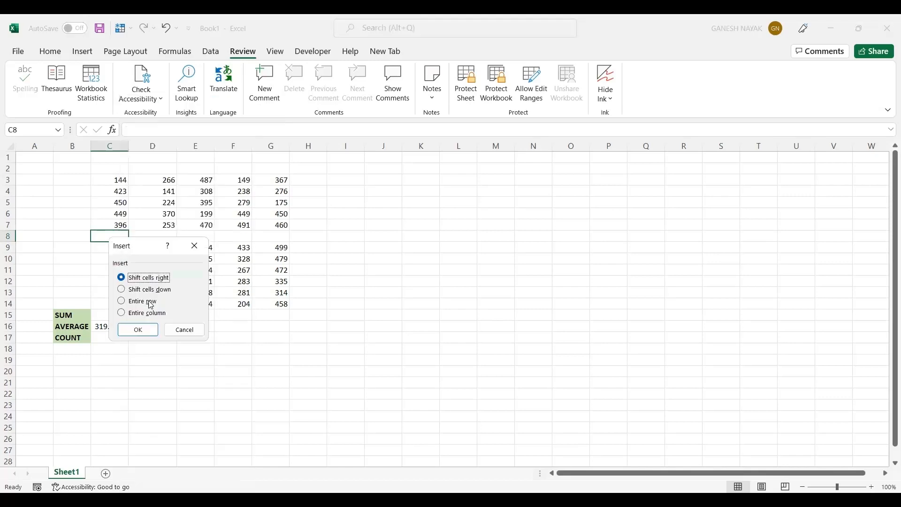
click(140, 302)
click(143, 333)
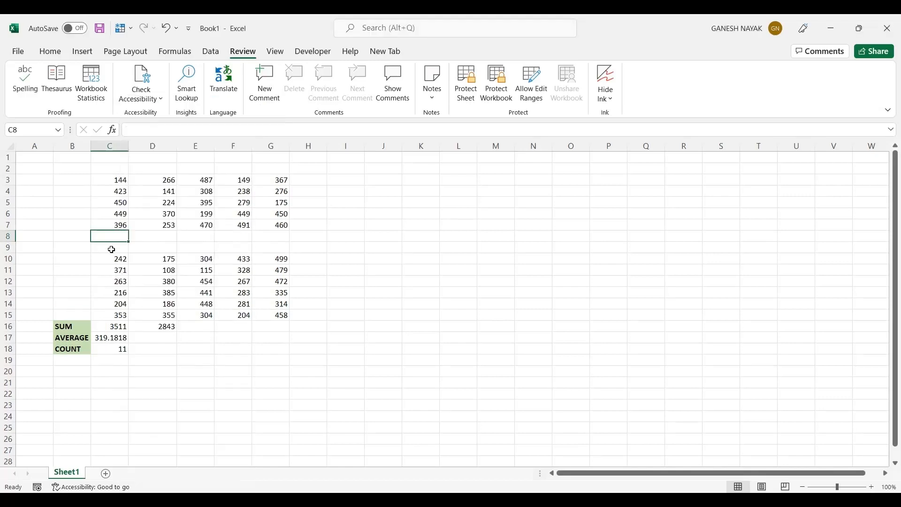
Enter a person's first name in cell C8 and the text "excel" in cell D8
text(Ganesh)
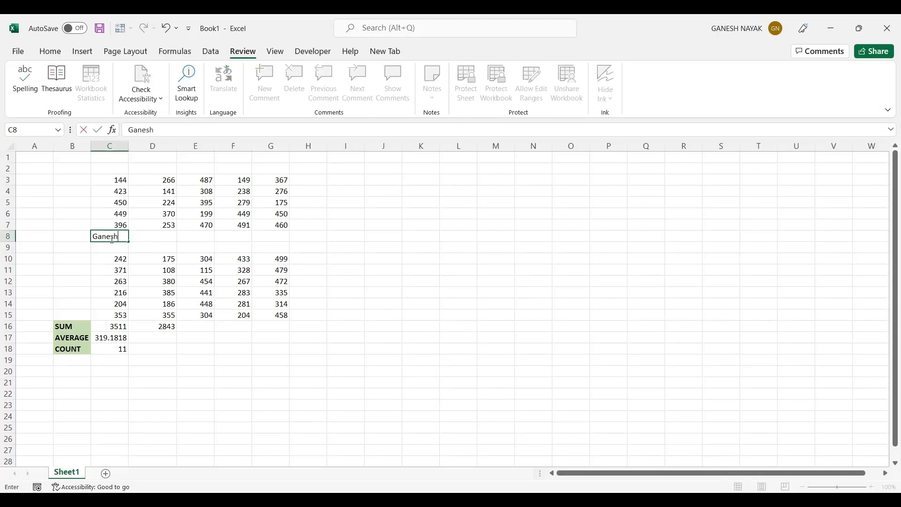
key(Tab)
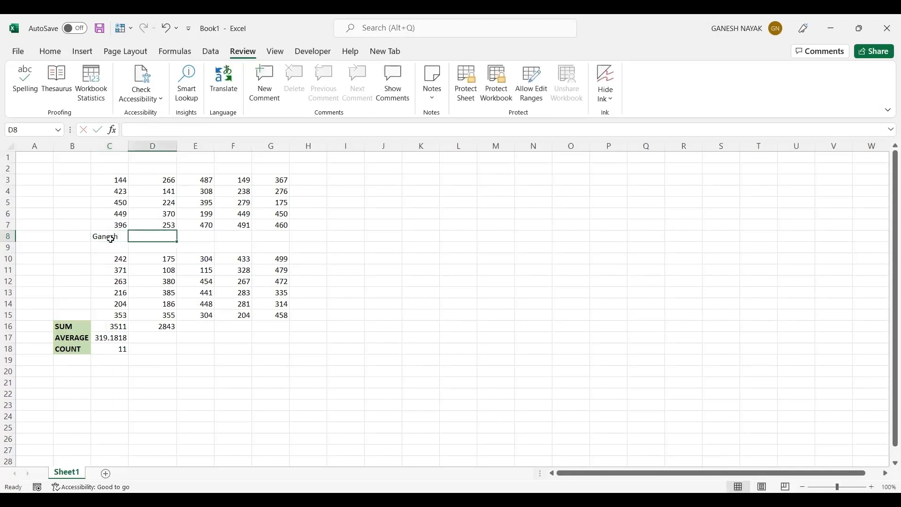
text(excel)
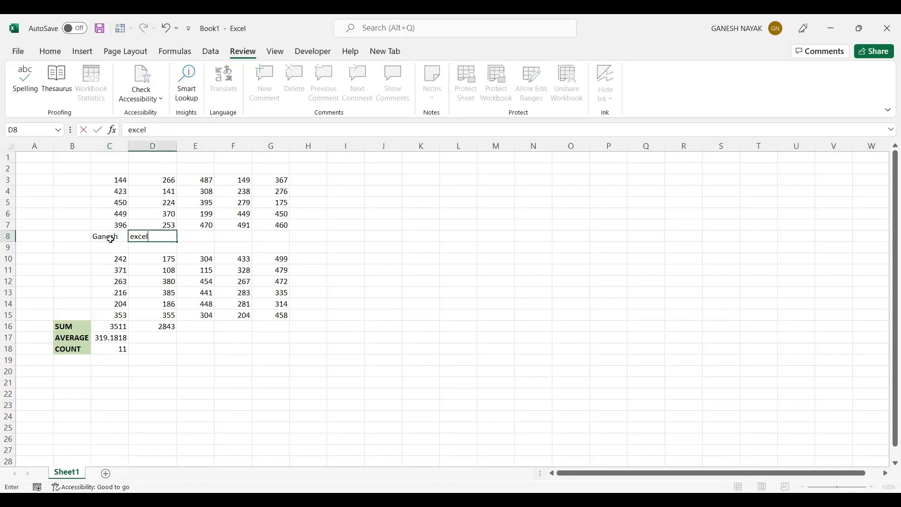
click(110, 239)
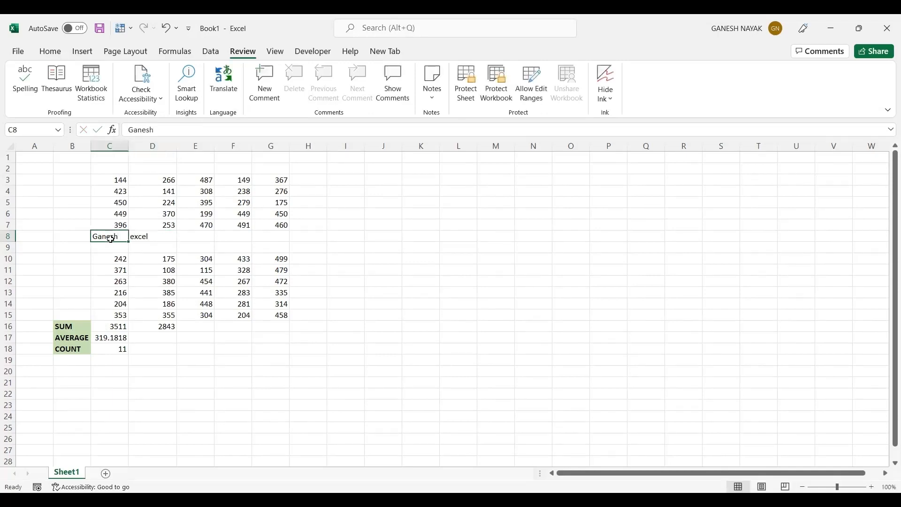
Enter =COUNTA(C3:C15) in cell C19 and compare it with the text cell C8 and blank cell C9
click(101, 361)
text(=)
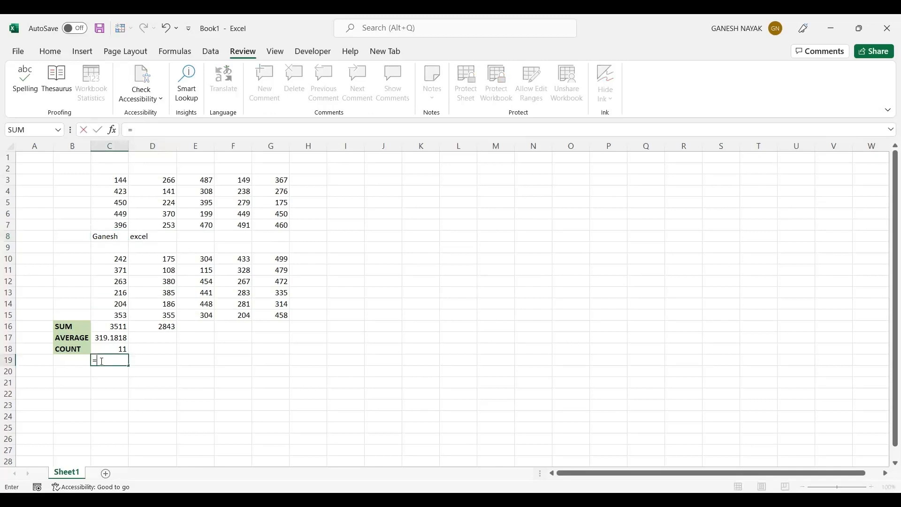
text(count)
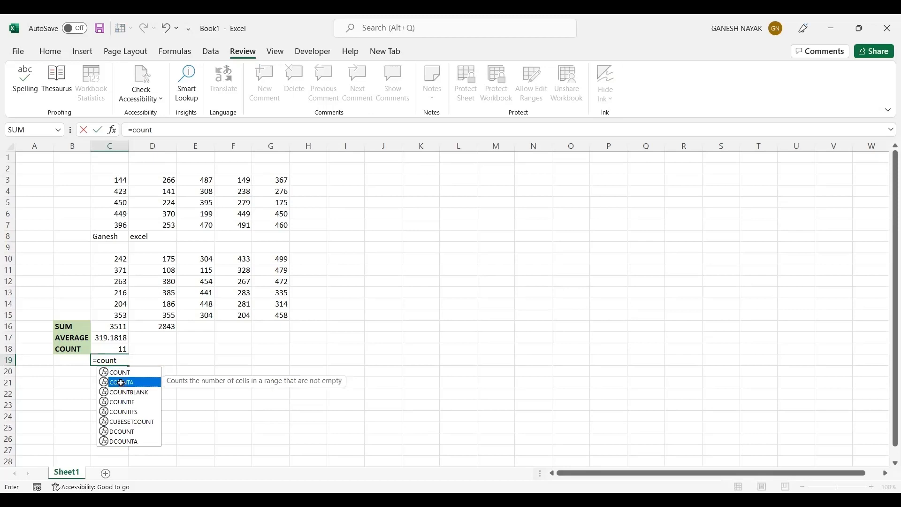
double_click(124, 384)
click(120, 180)
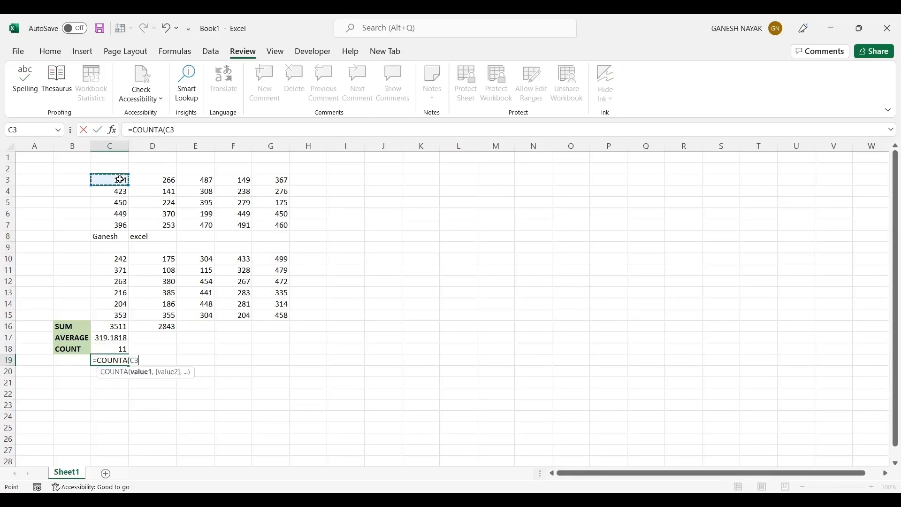
drag(118, 321, 118, 317)
key(Return)
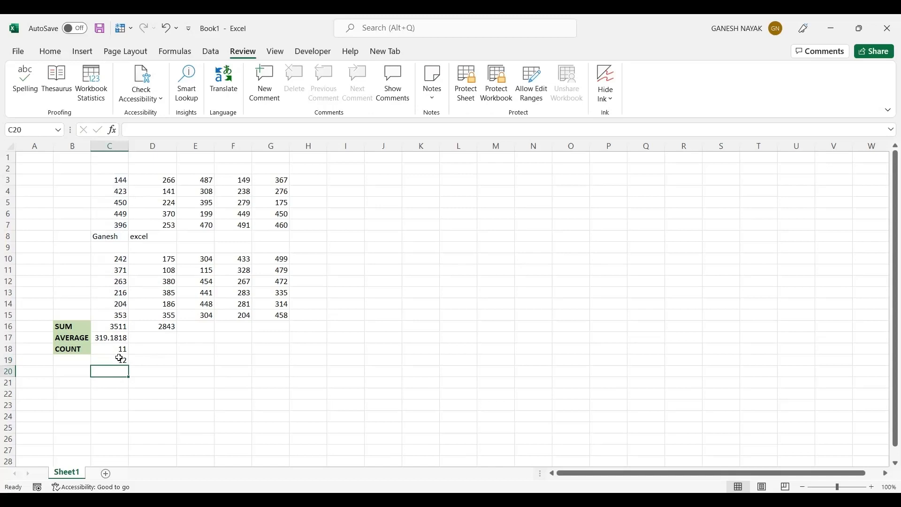
click(119, 359)
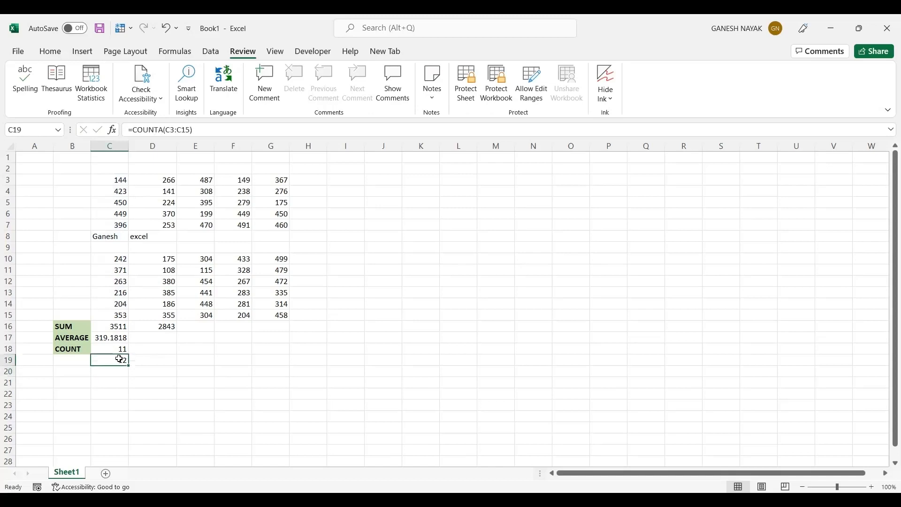
click(108, 234)
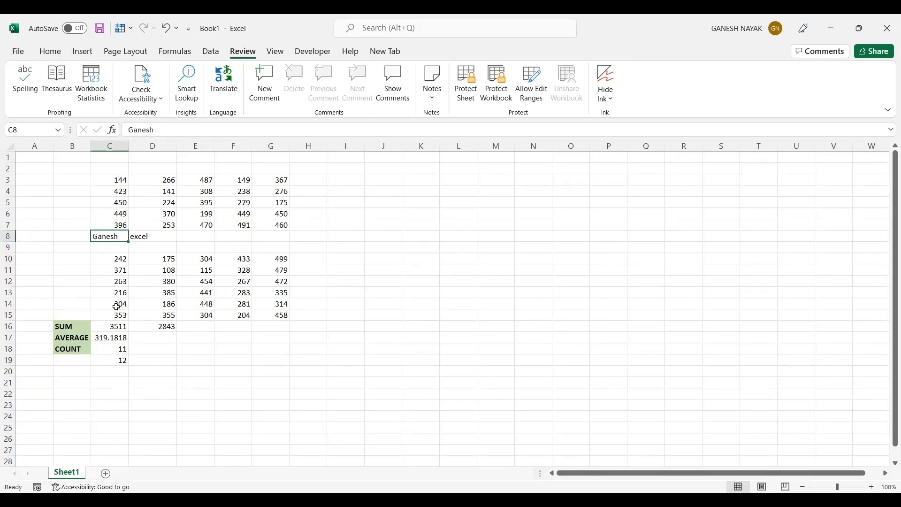
click(102, 361)
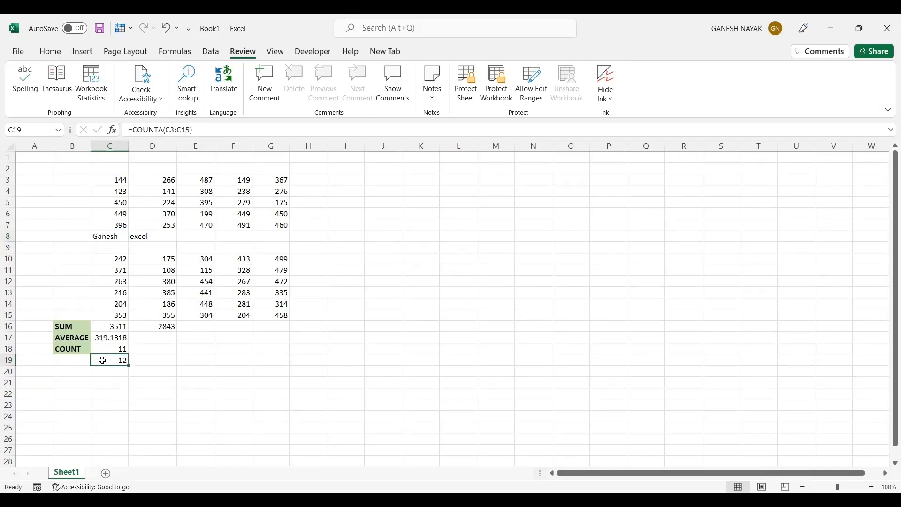
click(109, 245)
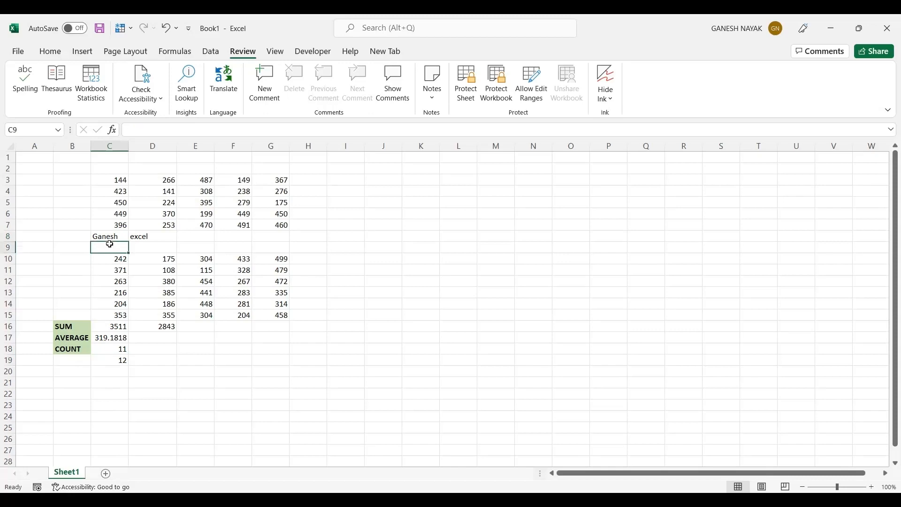
Enter =COUNTBLANK(C3:C15) in cell C20 and check the formula against the blank cell C9
click(112, 375)
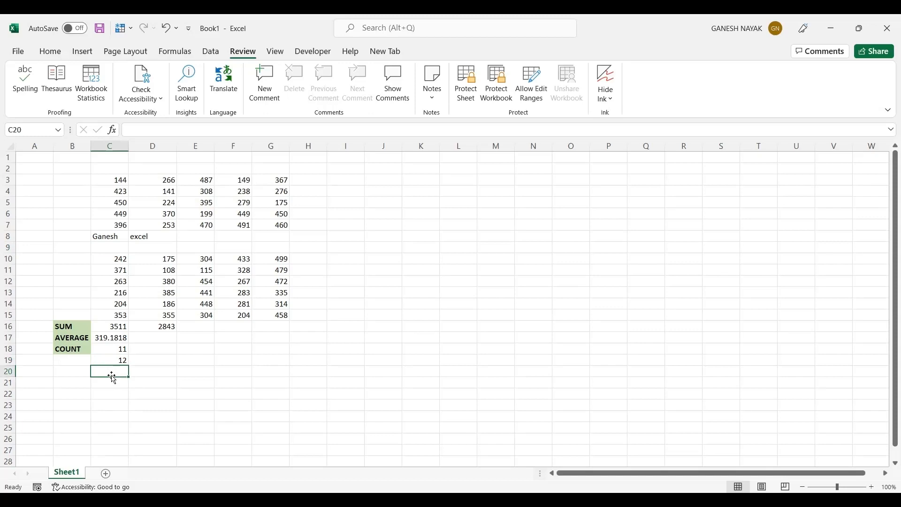
text(=c)
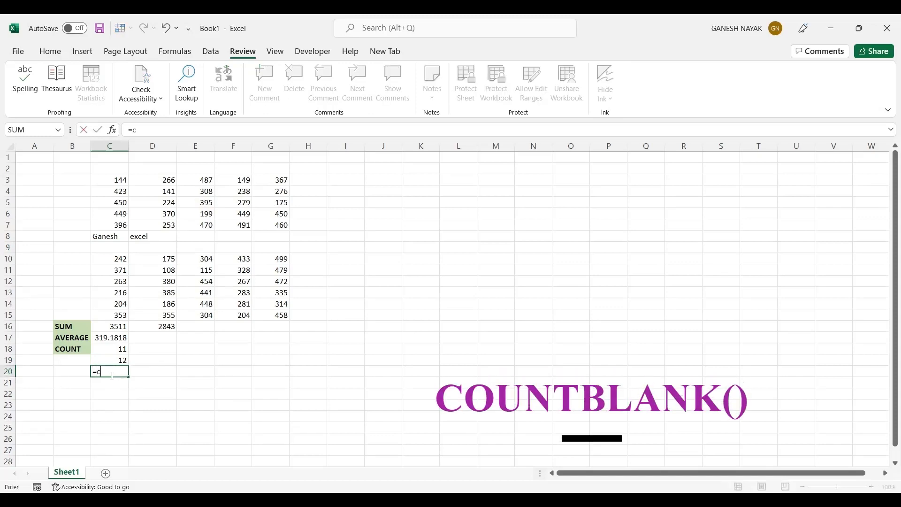
text(ount)
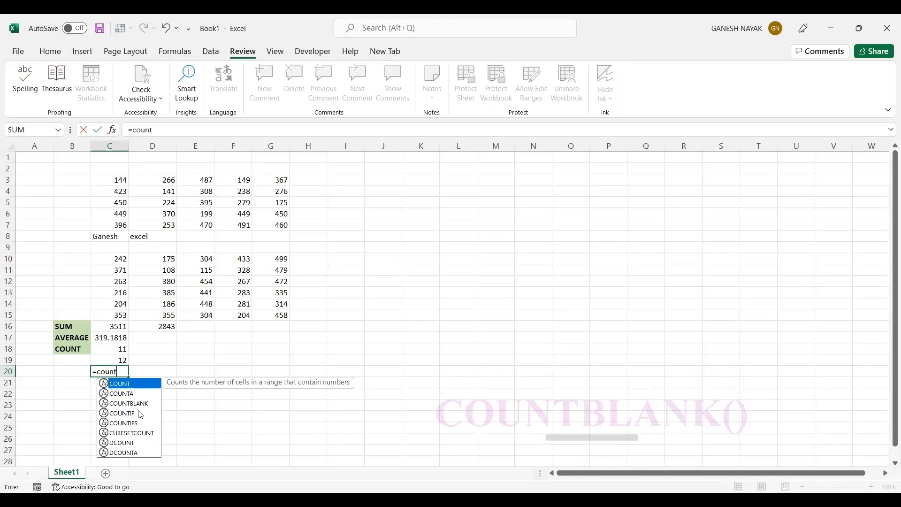
text(b)
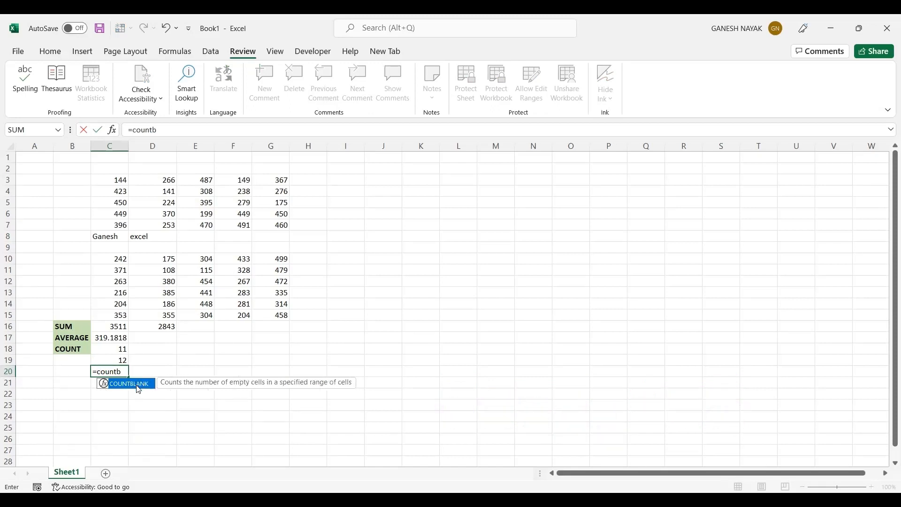
double_click(138, 388)
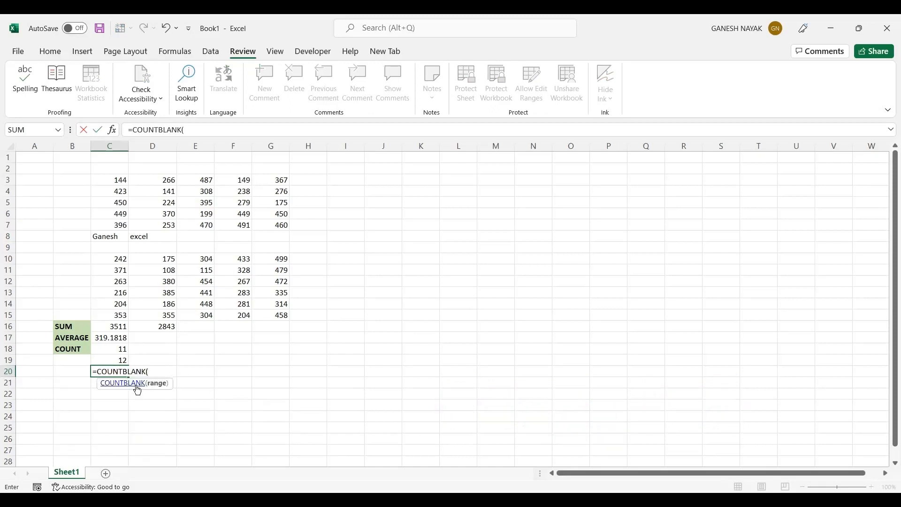
click(123, 182)
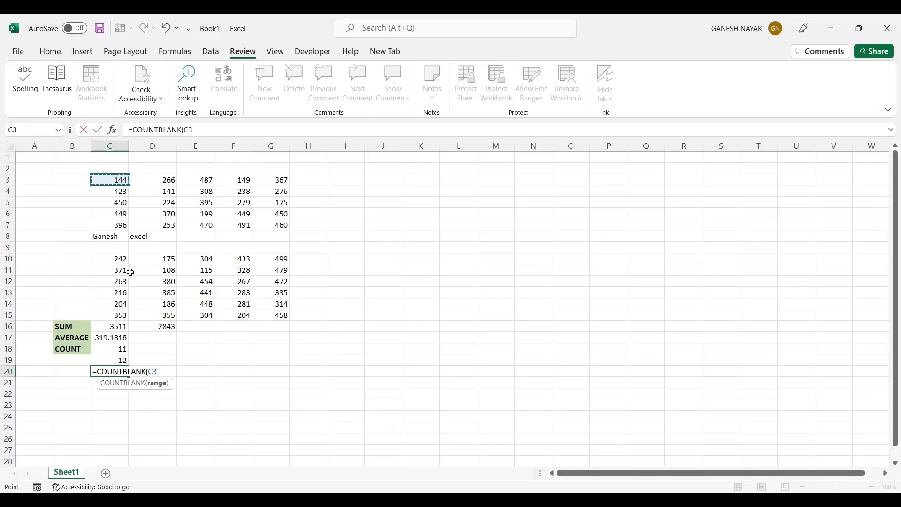
shift+click(121, 318)
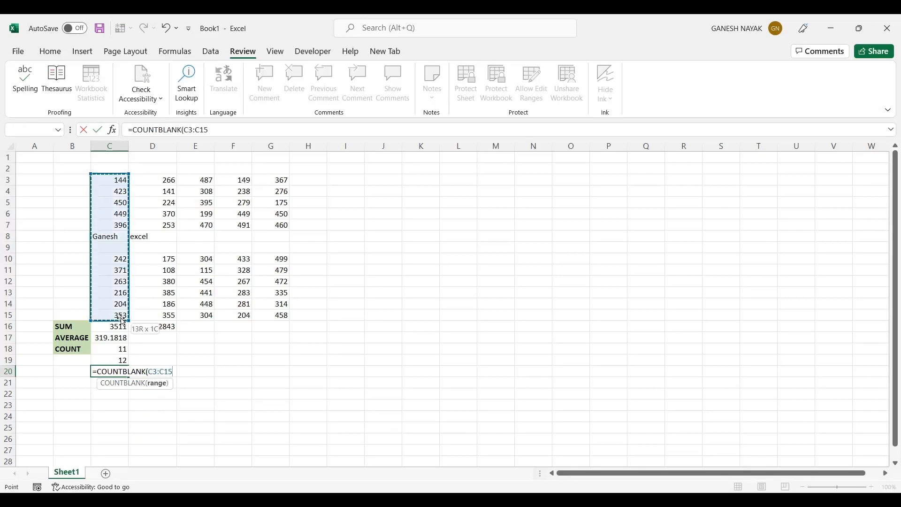
key(Return)
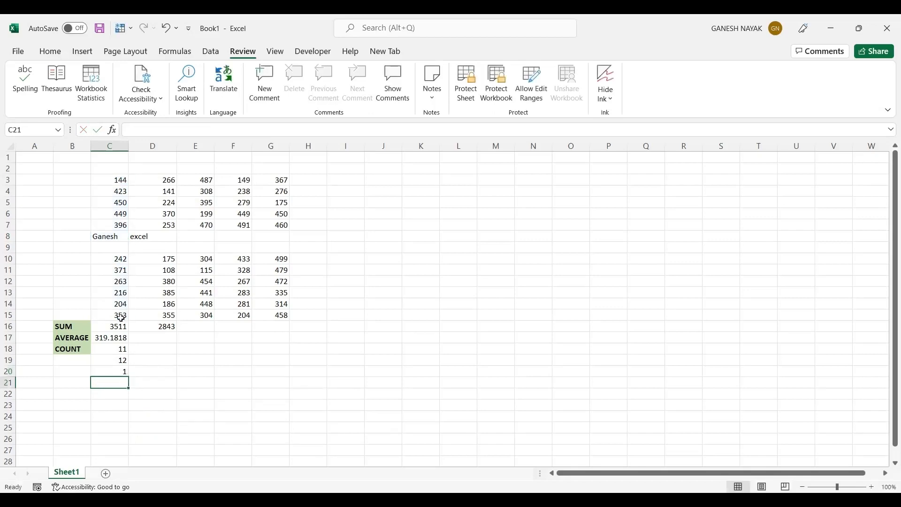
double_click(113, 248)
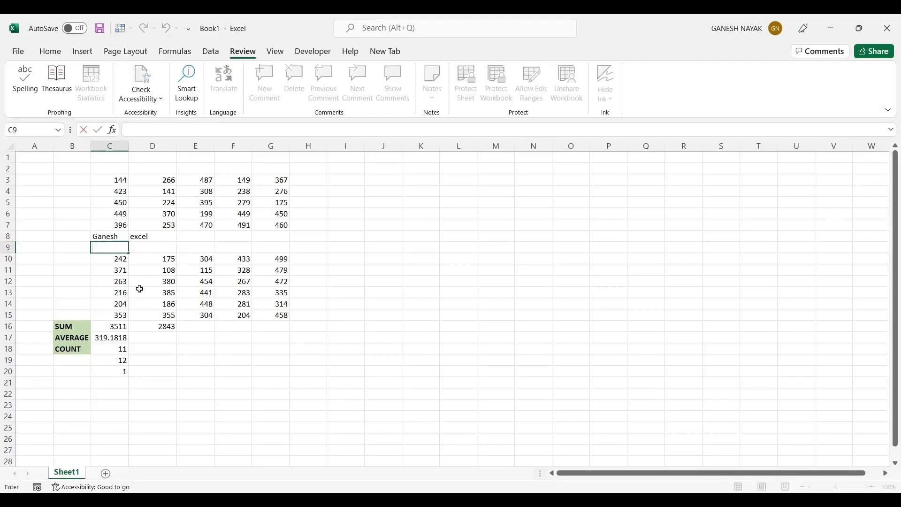
click(115, 372)
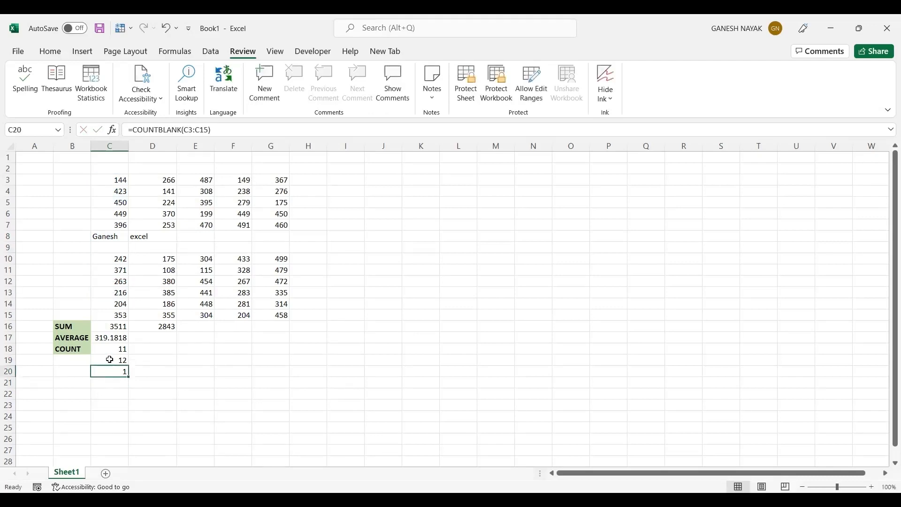
Label cell B19 "counta" and compare the COUNT, COUNTA and COUNTBLANK rows with text cell C8 and blank cell C9
click(71, 350)
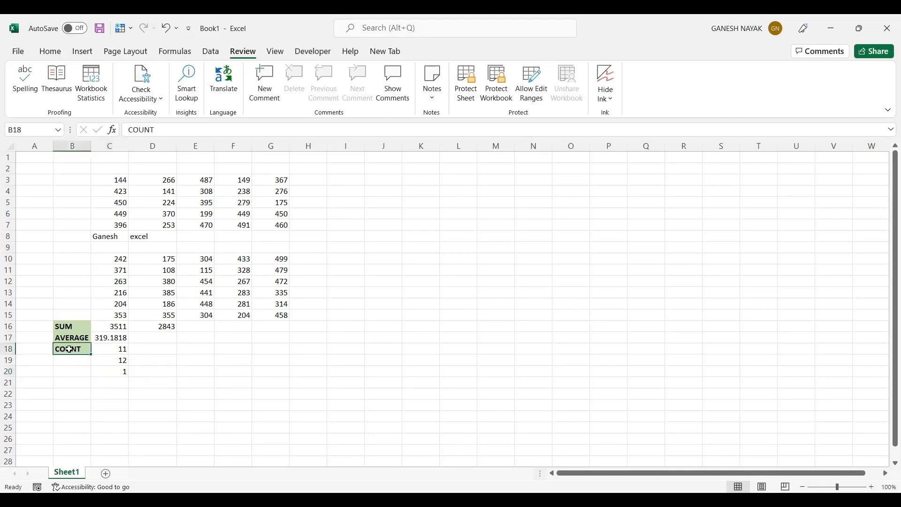
click(70, 360)
text(coun)
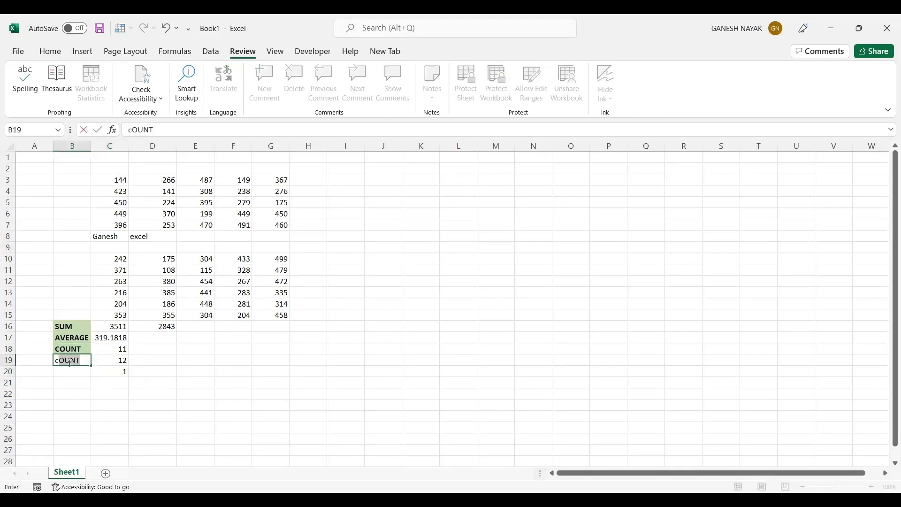
text(ta)
key(Return)
click(79, 348)
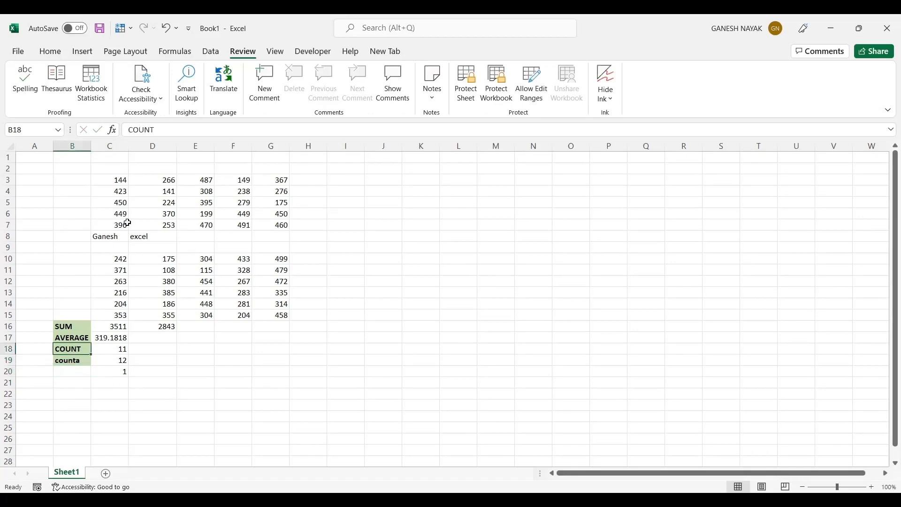
click(81, 361)
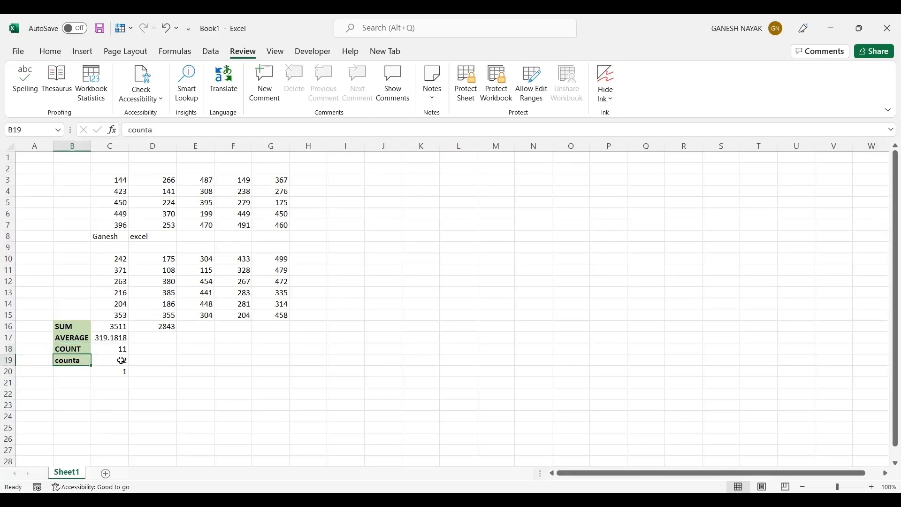
click(106, 237)
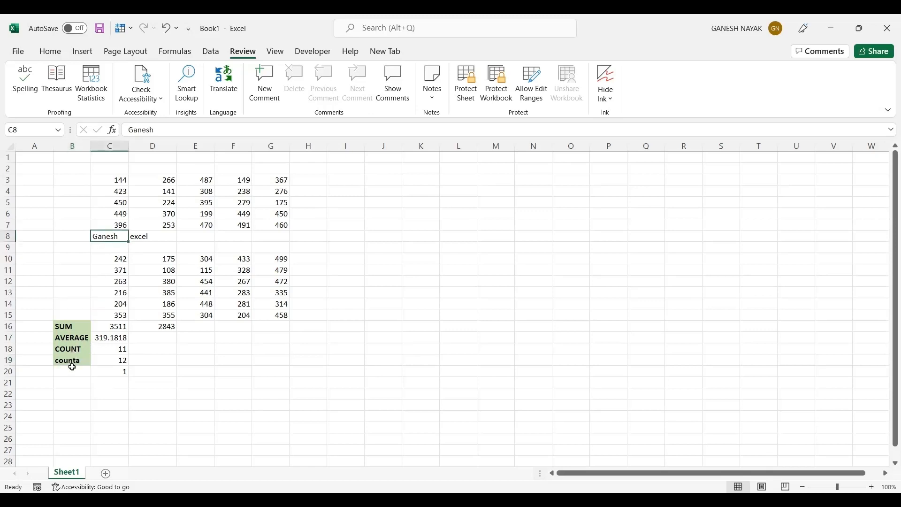
click(120, 251)
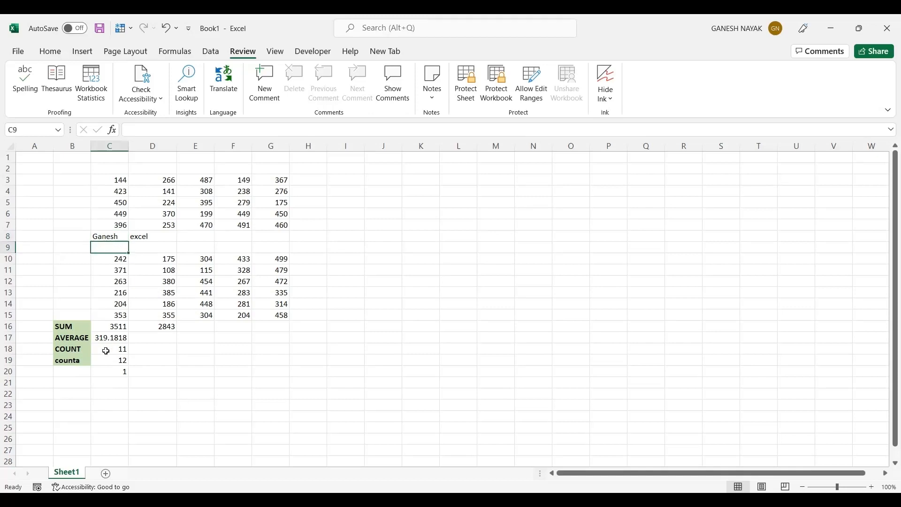
click(107, 373)
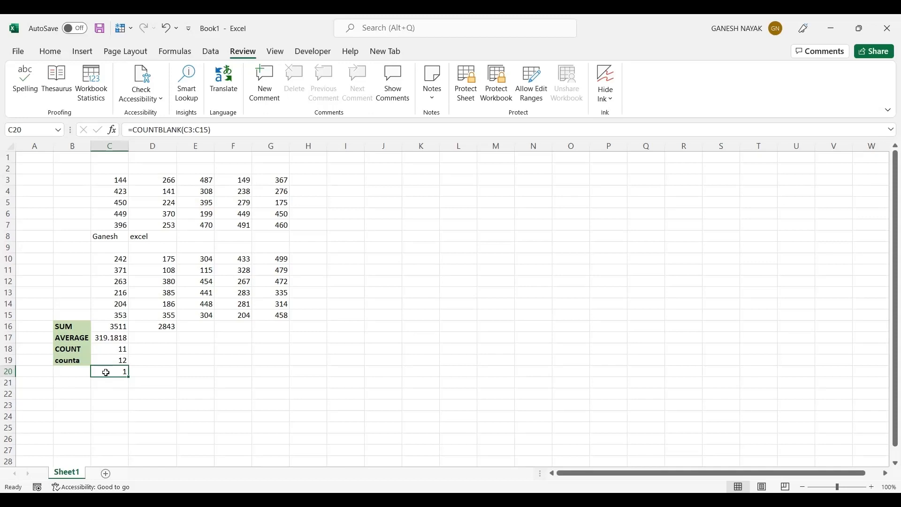
On a new worksheet, enter "Excel at investing" in cell D7 and widen column D to fit the text
click(106, 474)
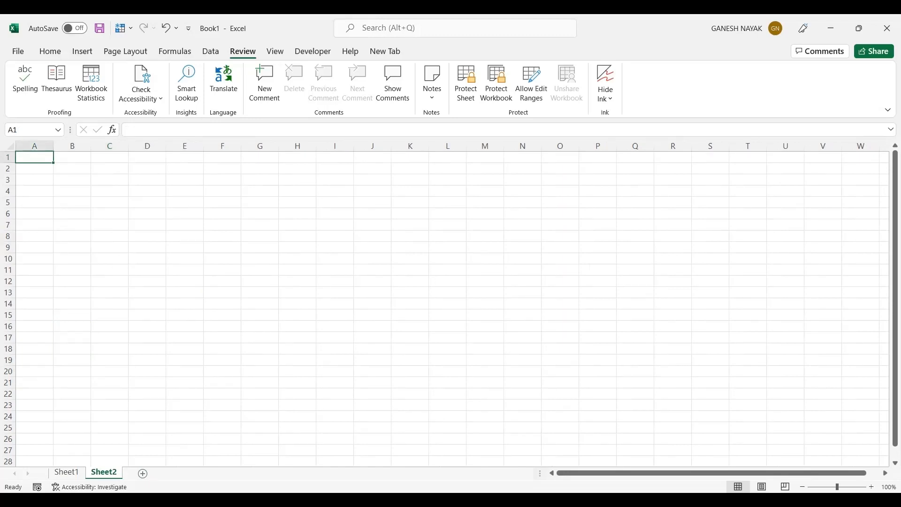
click(153, 227)
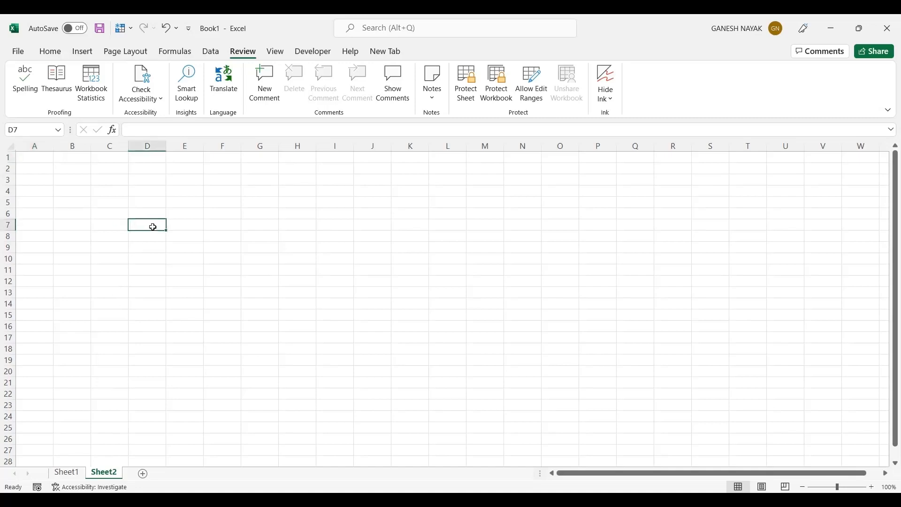
text(Ex)
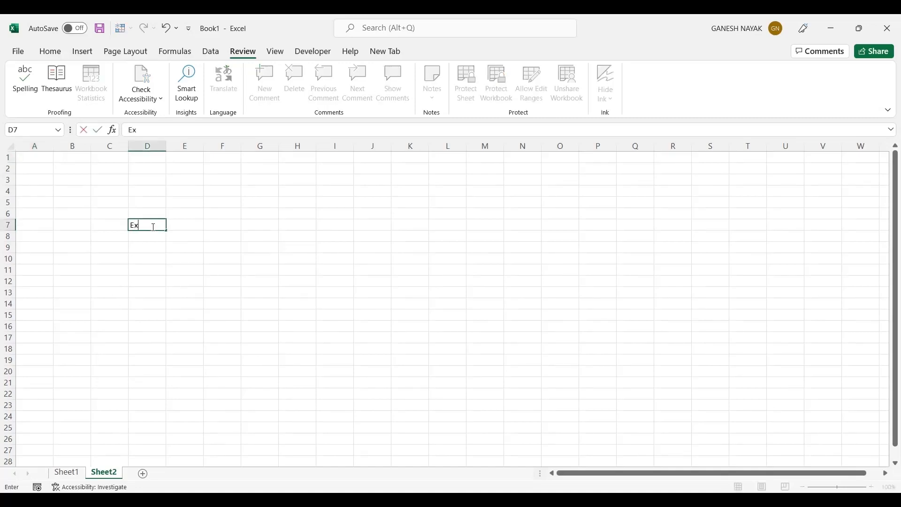
text(cel at investing)
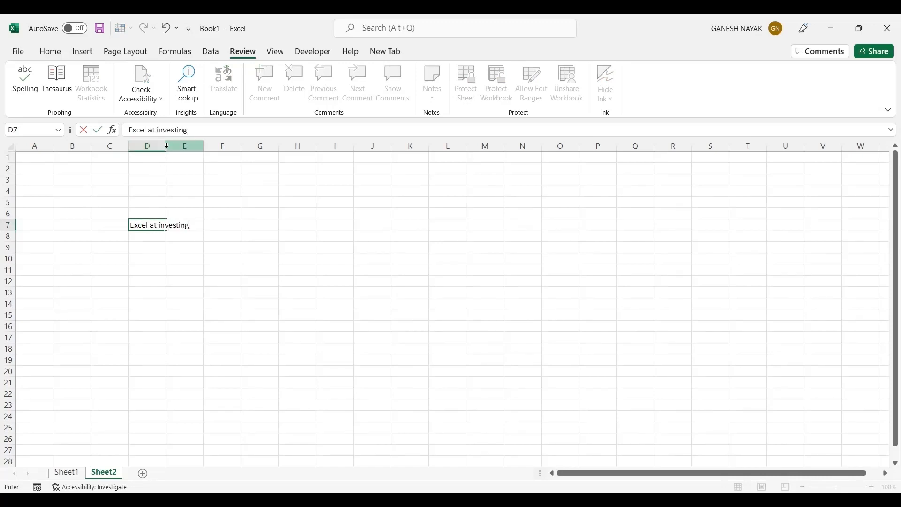
click(157, 191)
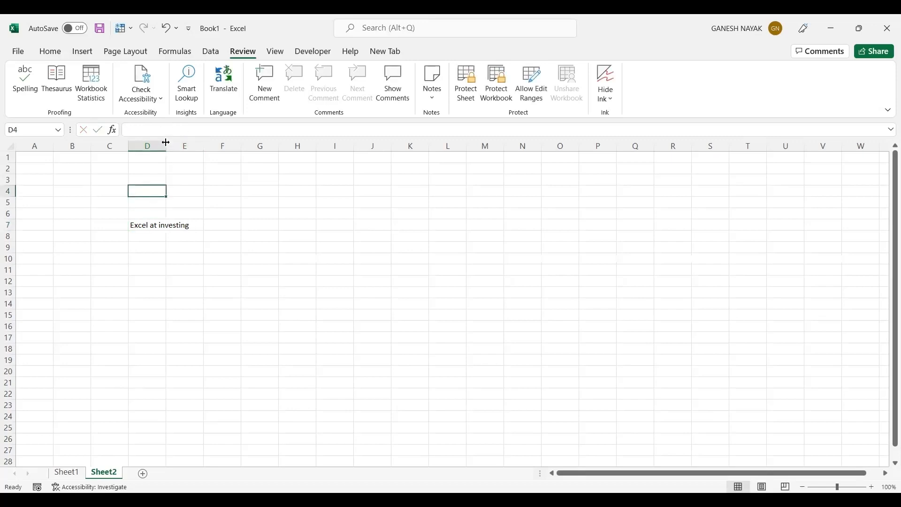
drag(190, 148, 207, 149)
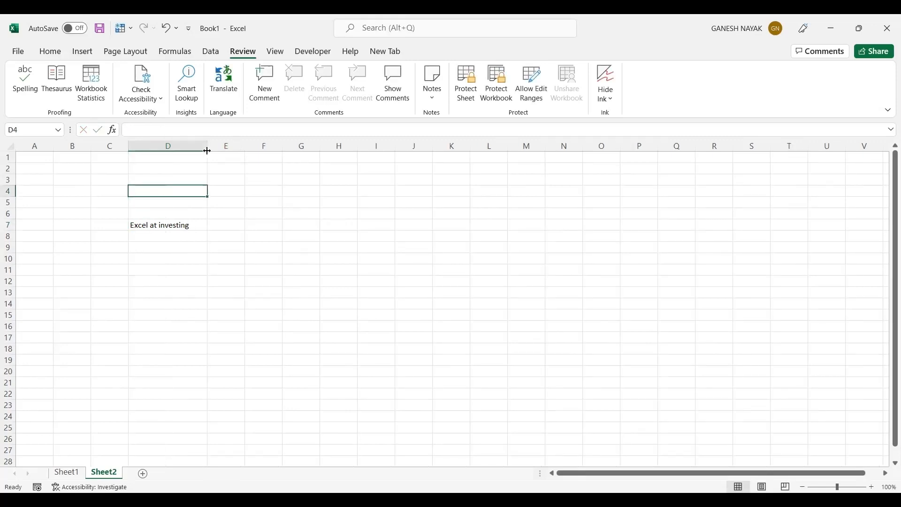
Enter =UPPER(D7) in cell D8, directly below the sample text, and recheck the formula
click(154, 237)
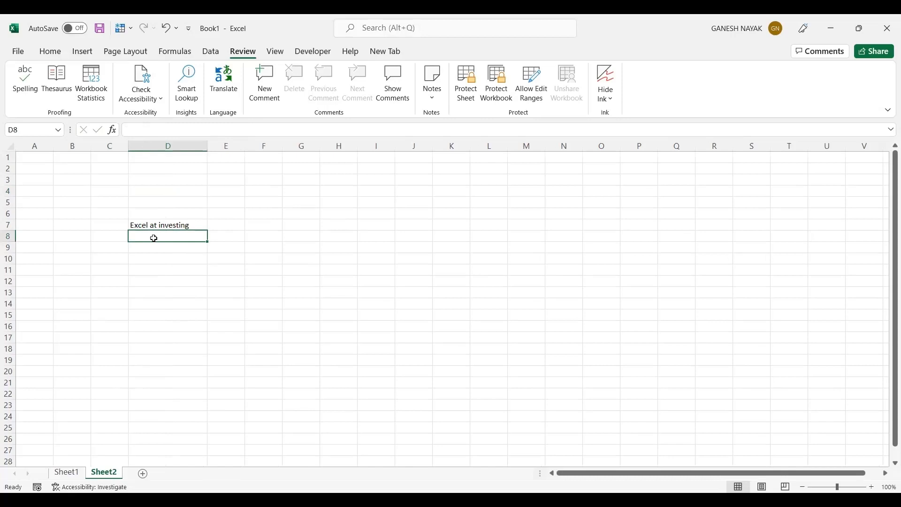
text(=)
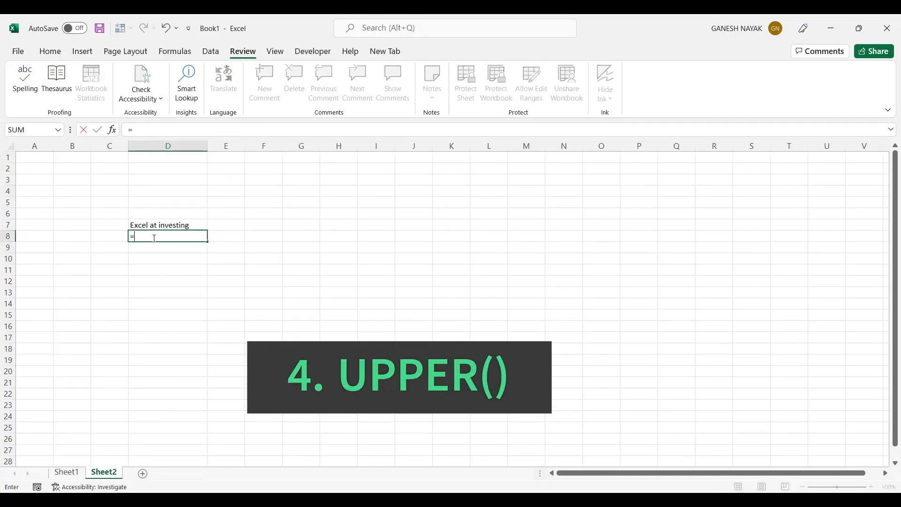
text(upp)
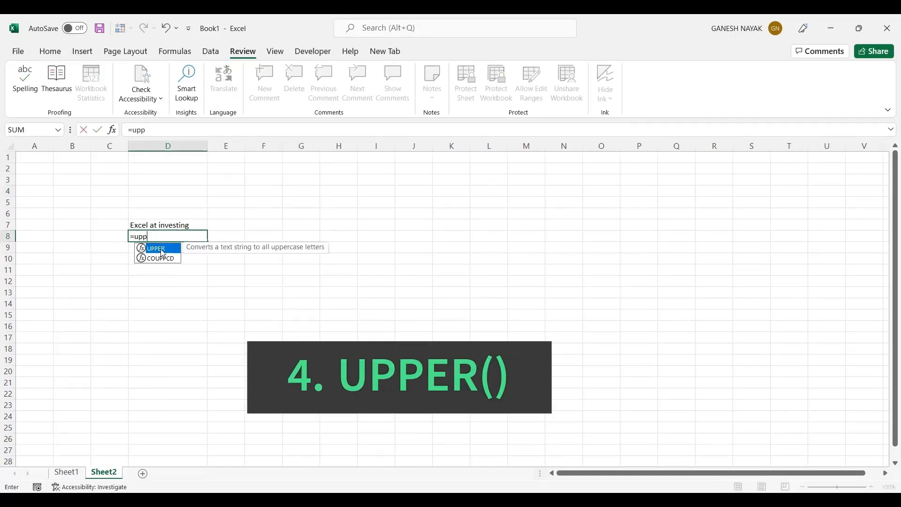
key(Tab)
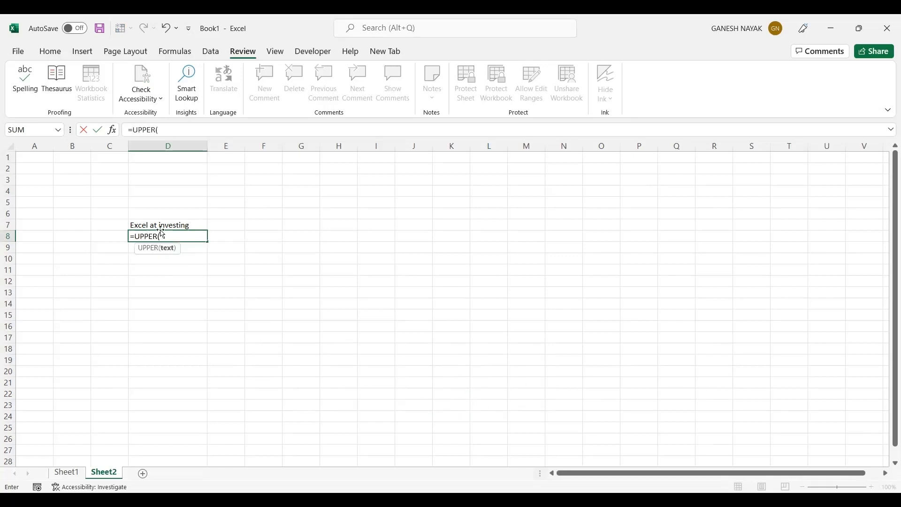
click(161, 224)
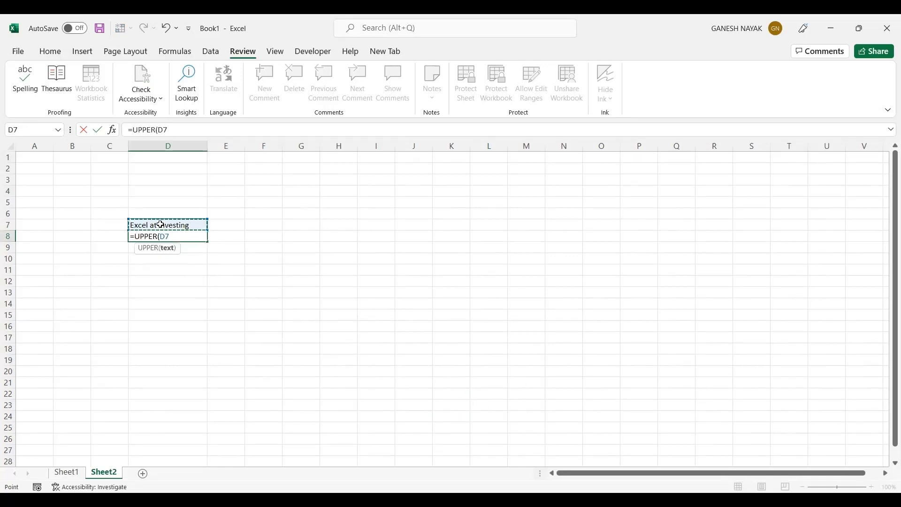
text())
key(Return)
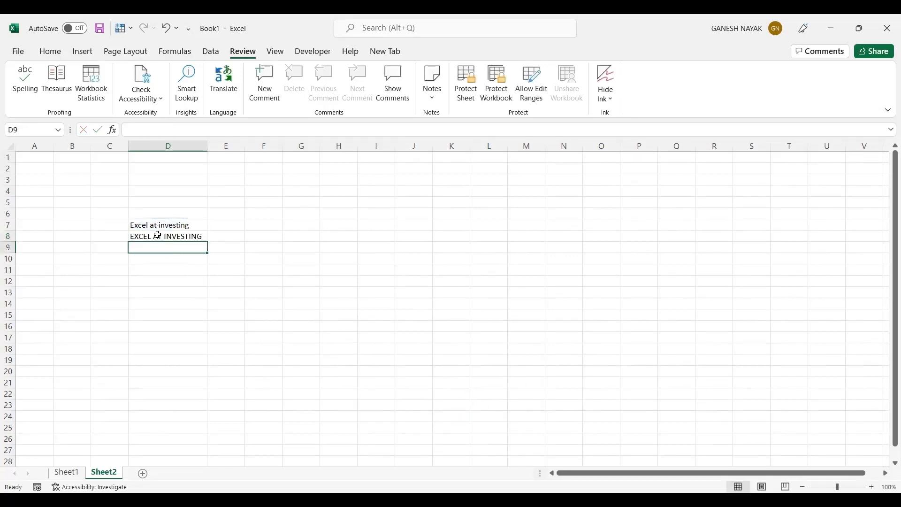
click(137, 238)
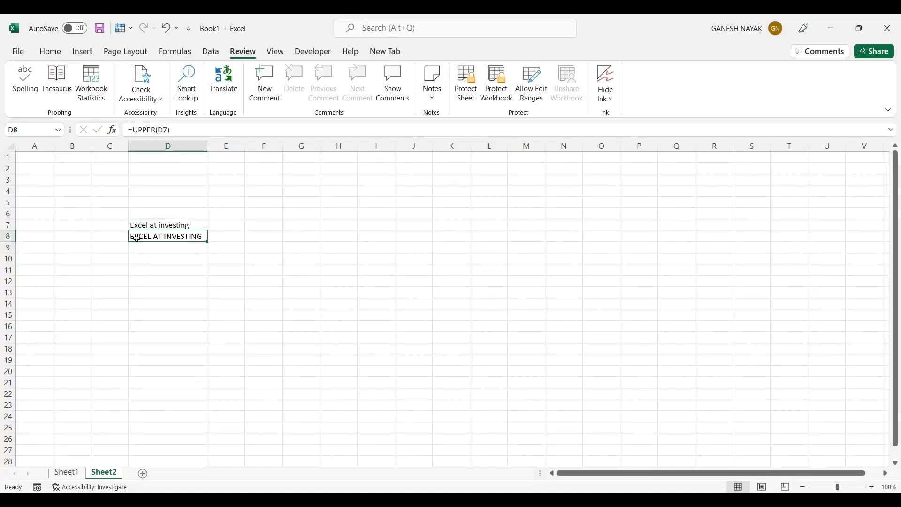
Enter a LOWER formula in cell D9 that converts the text in D7 to lowercase
click(167, 245)
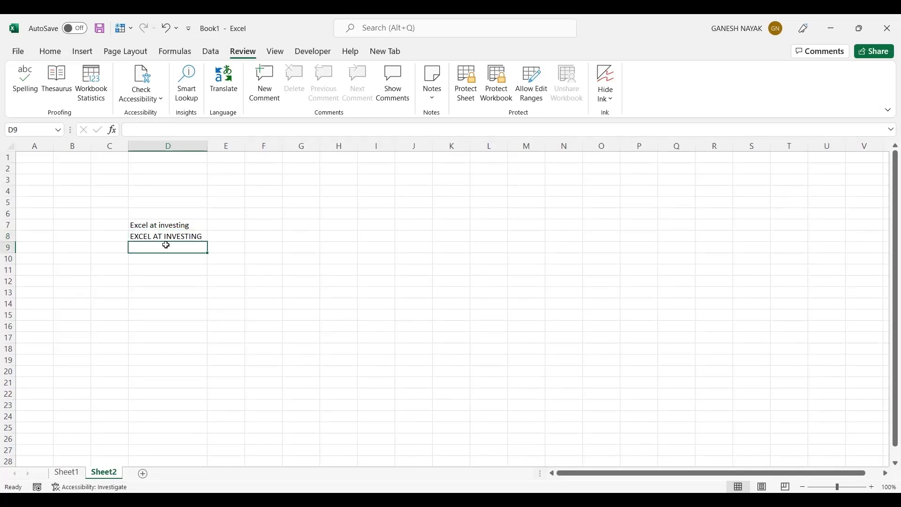
text(=)
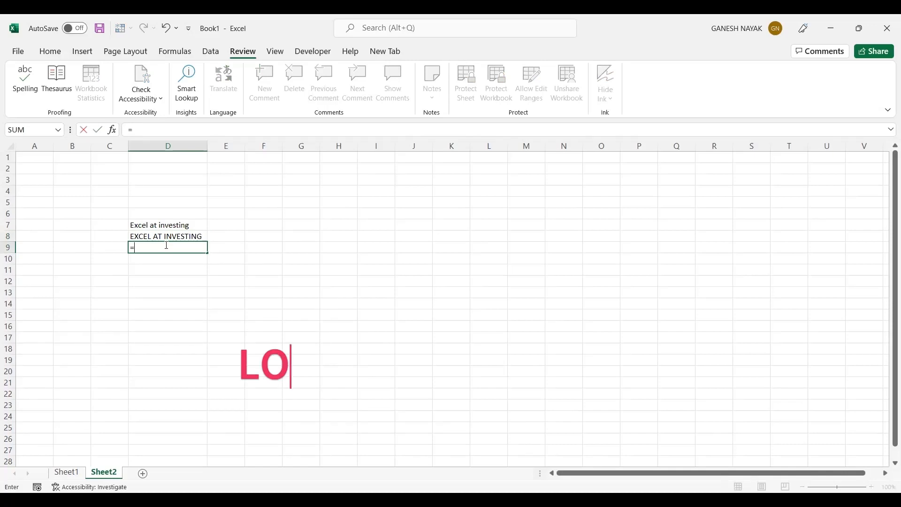
text(lower)
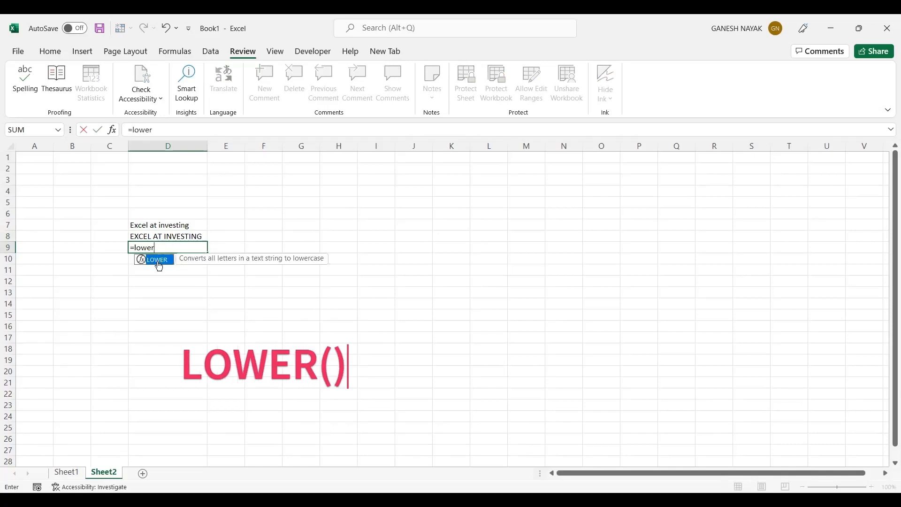
double_click(160, 260)
click(158, 224)
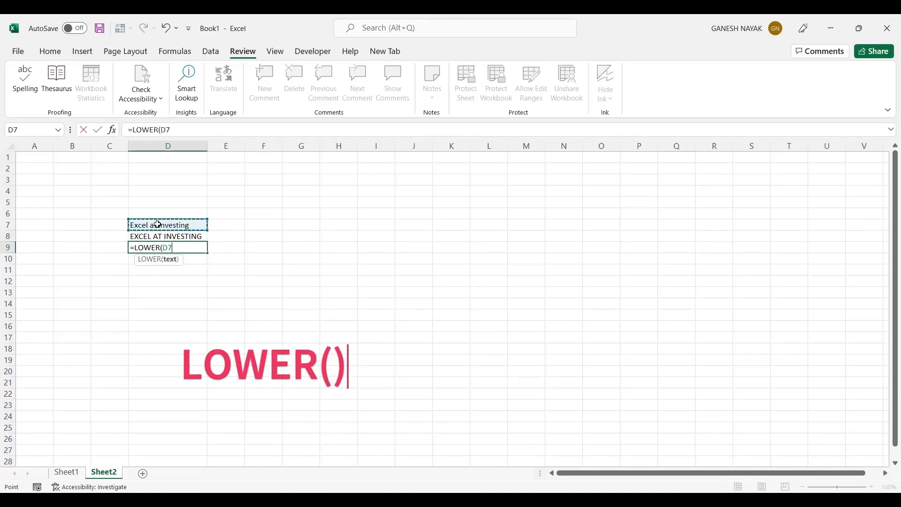
key(Return)
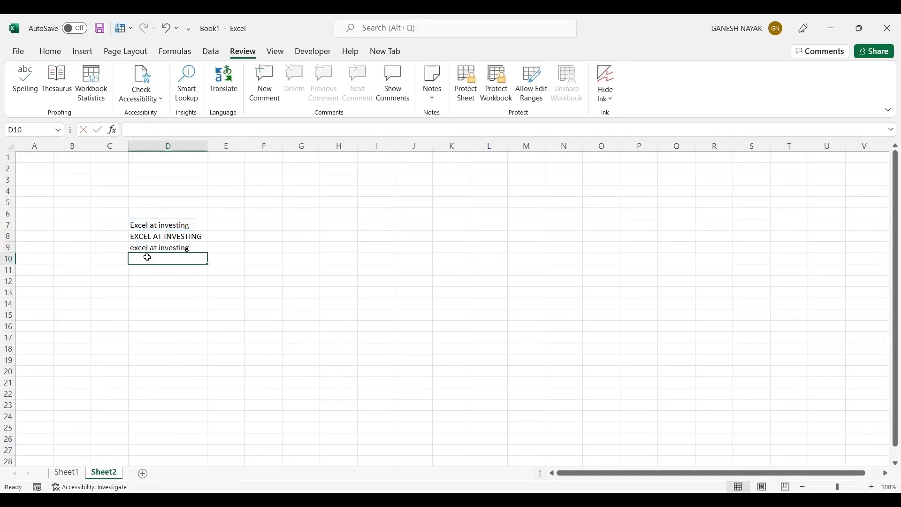
Enter a PROPER formula in cell D10 that capitalizes each word of the text in D7
text(=)
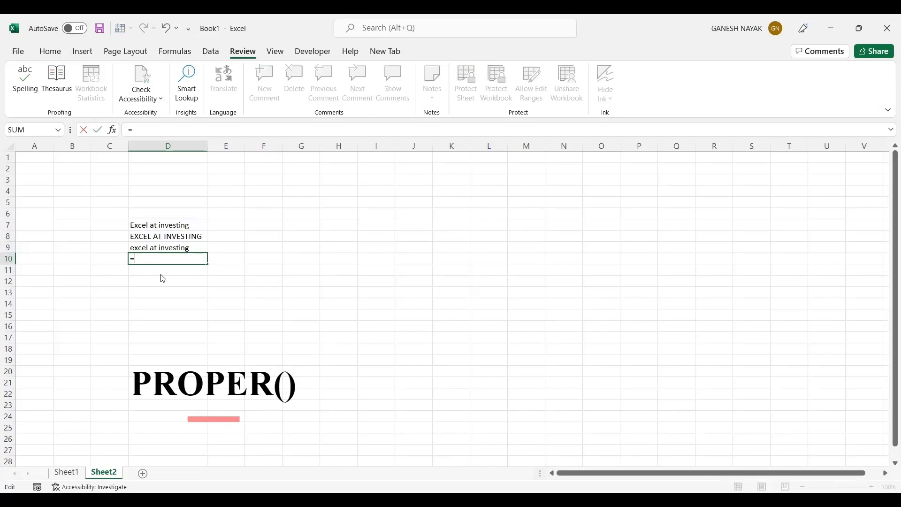
text(prop)
double_click(164, 272)
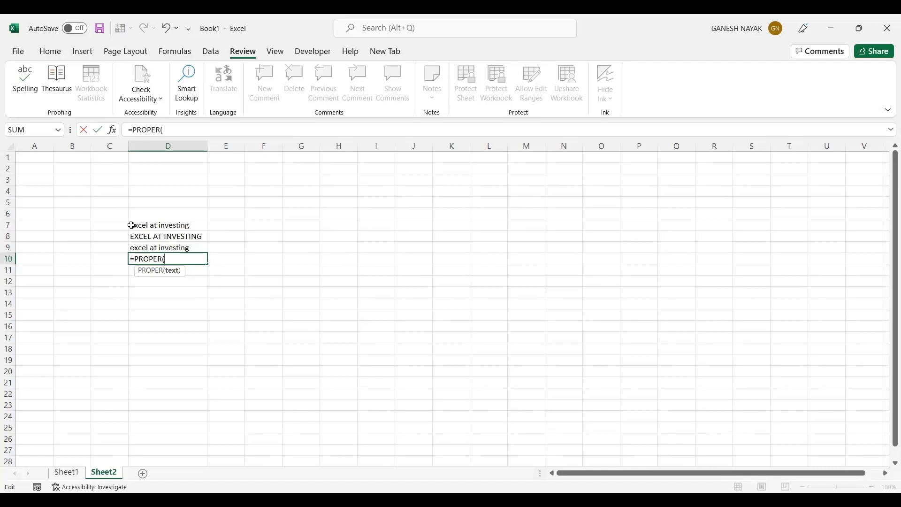
click(162, 227)
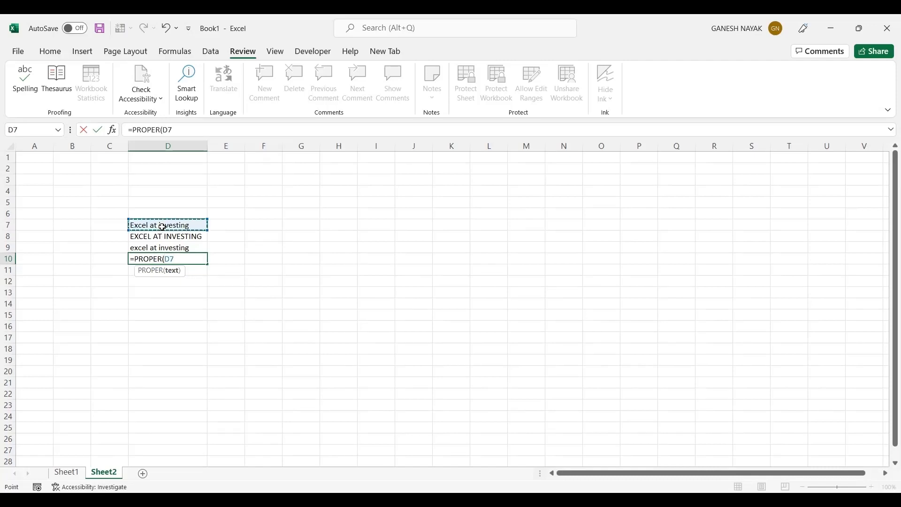
key(Return)
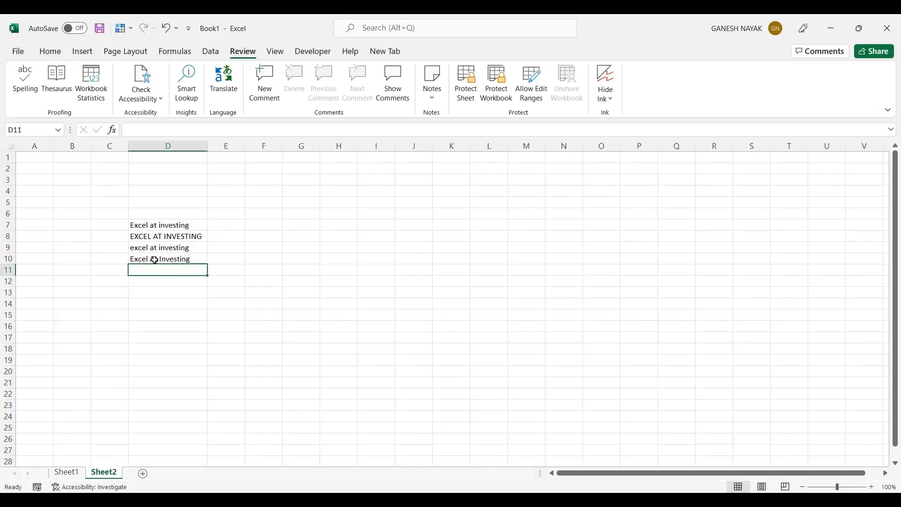
Label the three text formula rows in cells C8 to C10 as "upper", "lower" and "proper"
click(116, 238)
text(upper)
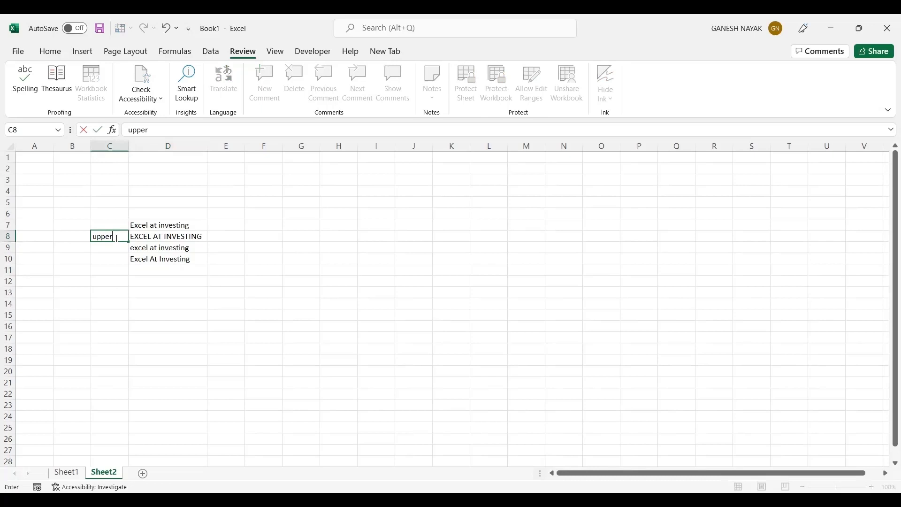
key(Return)
text(lower)
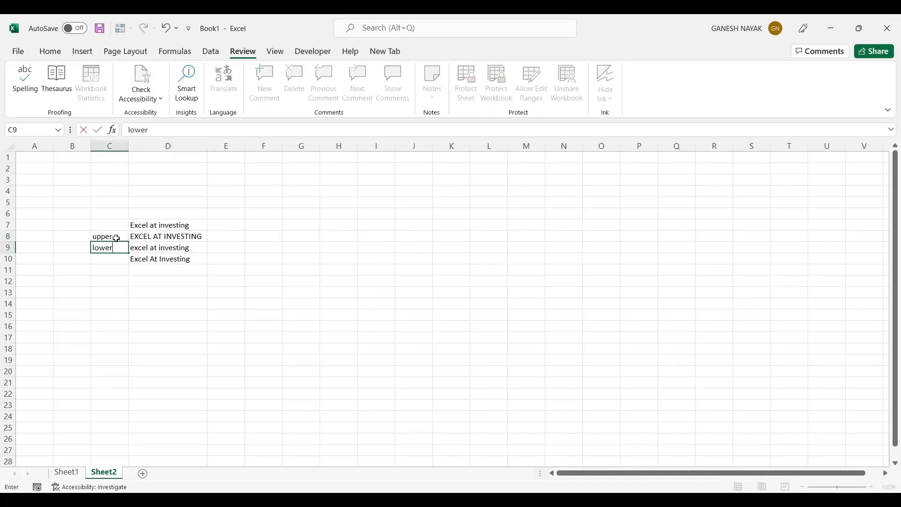
key(Return)
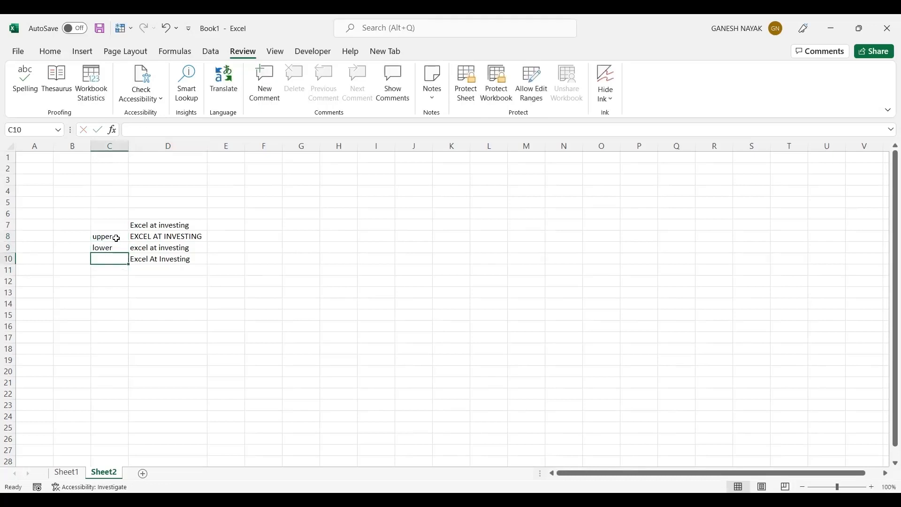
text(proper)
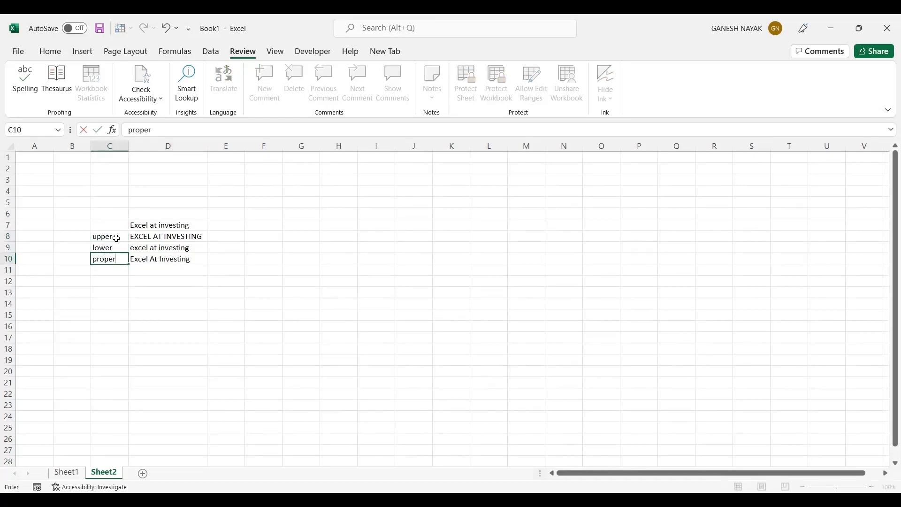
key(Return)
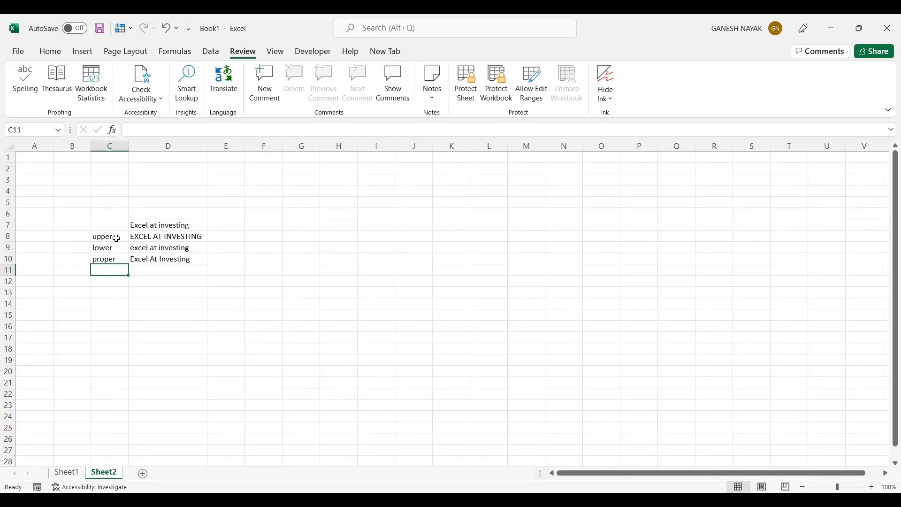
Enter =NOW() in cell F11 to return the current date and time, and recheck the formula
click(252, 275)
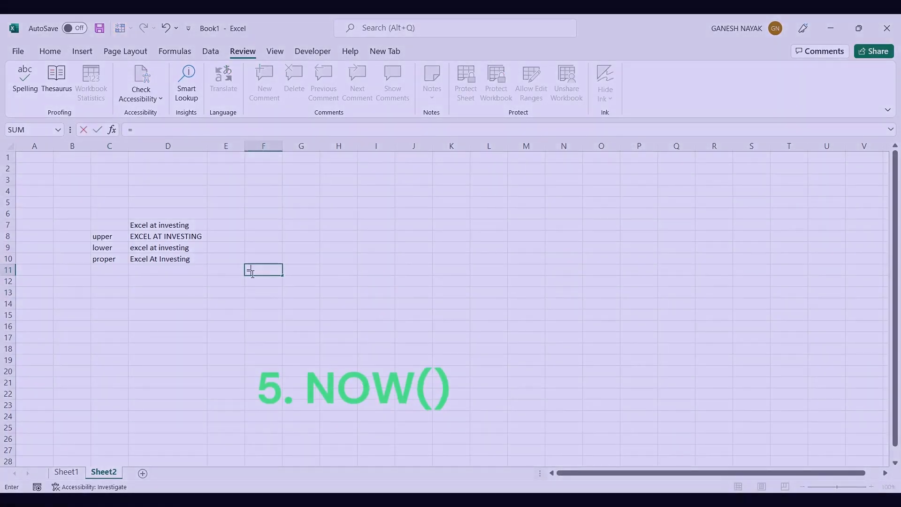
text(=now)
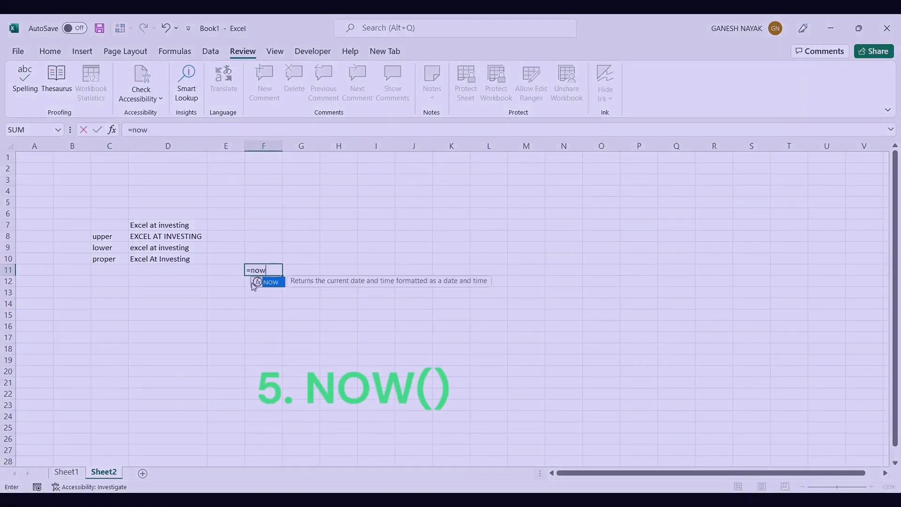
double_click(252, 283)
text())
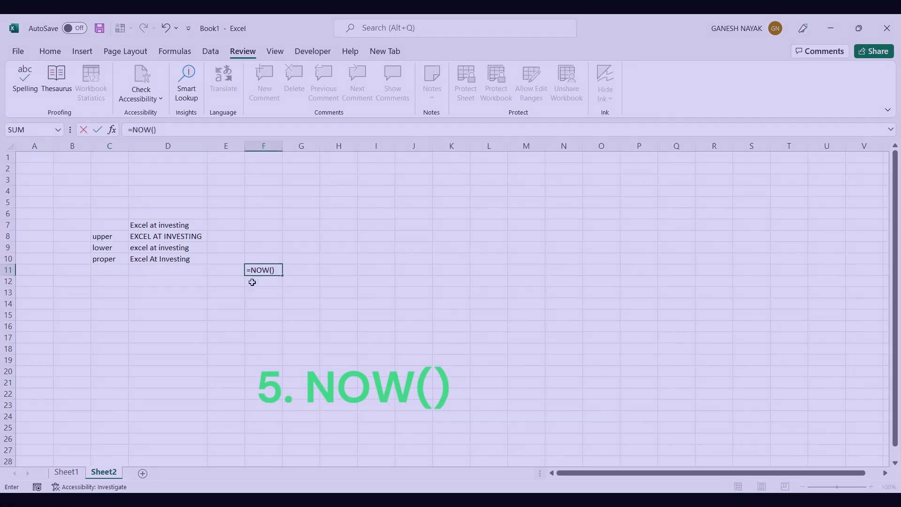
key(Return)
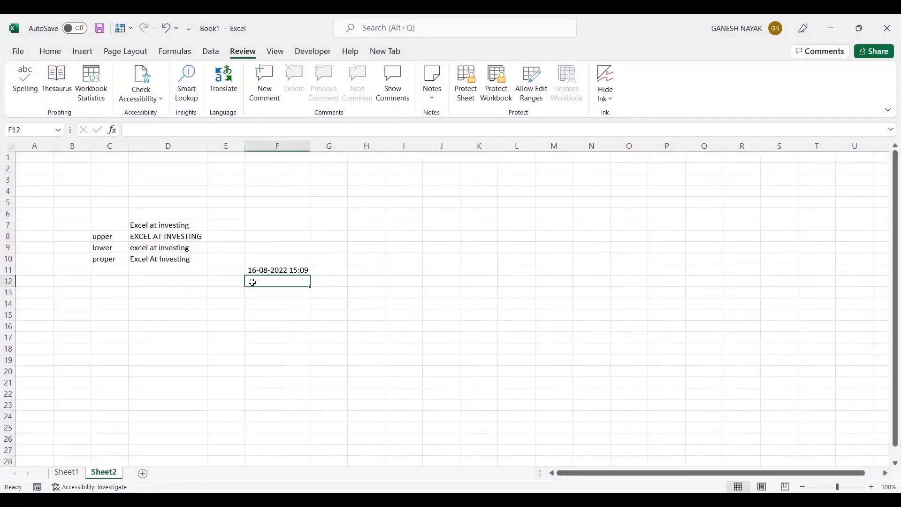
click(277, 267)
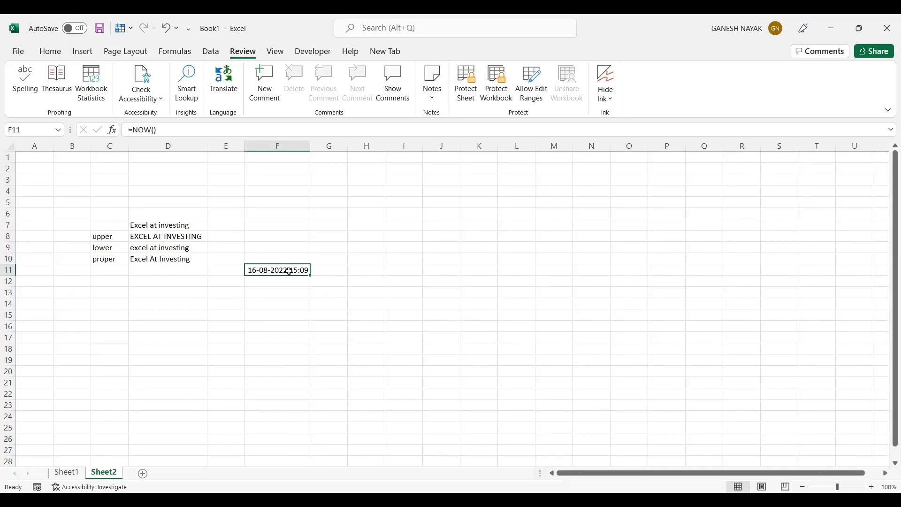
Insert several extra spaces between "at" and "investing" in cell D7 and recheck the spacing in the text
click(145, 287)
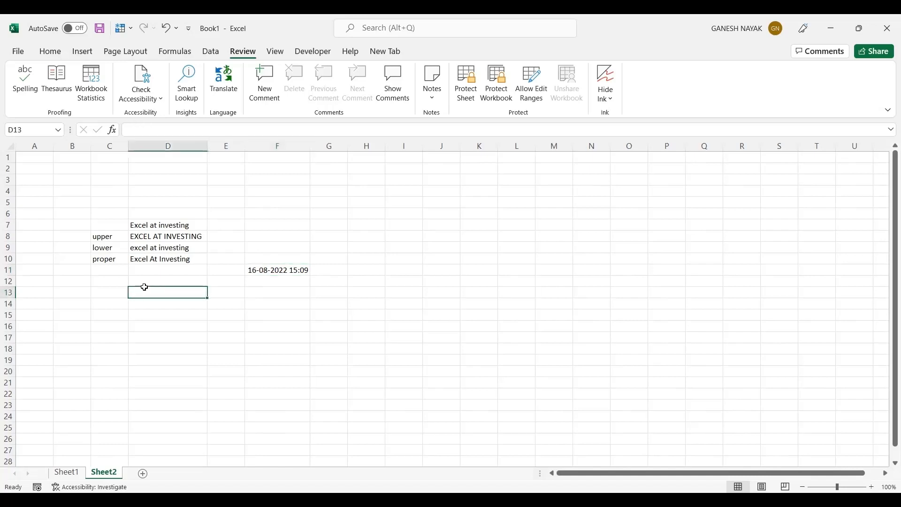
click(159, 226)
double_click(159, 225)
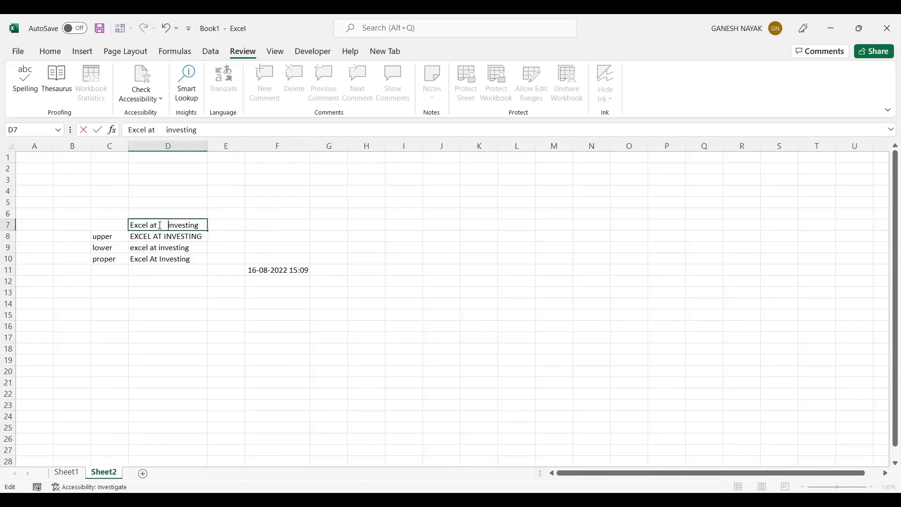
click(146, 292)
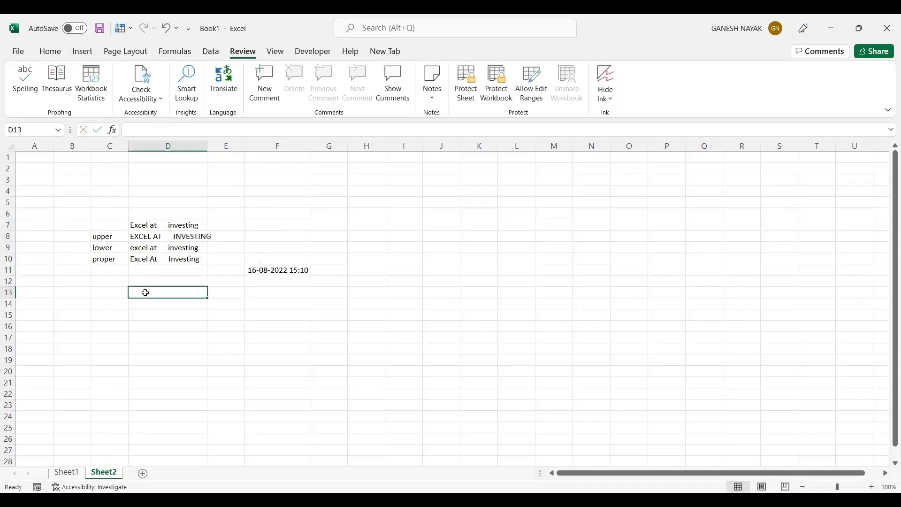
click(157, 225)
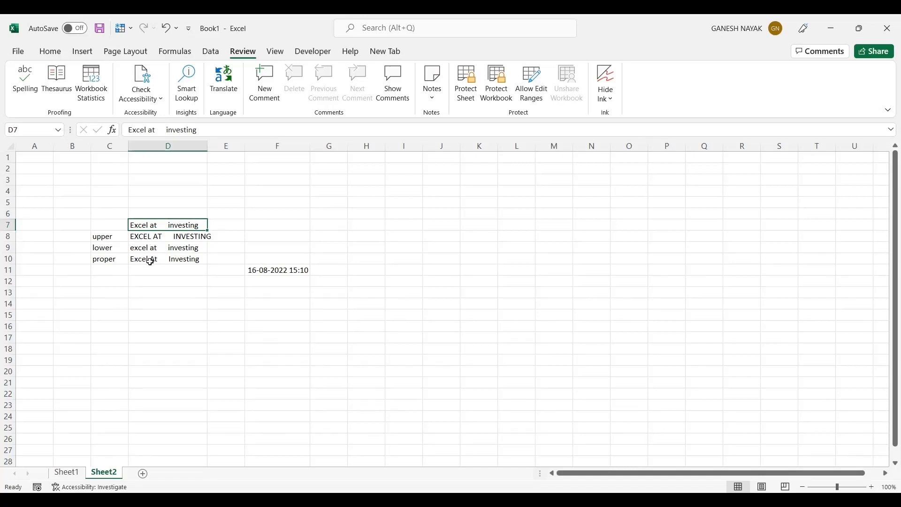
double_click(170, 224)
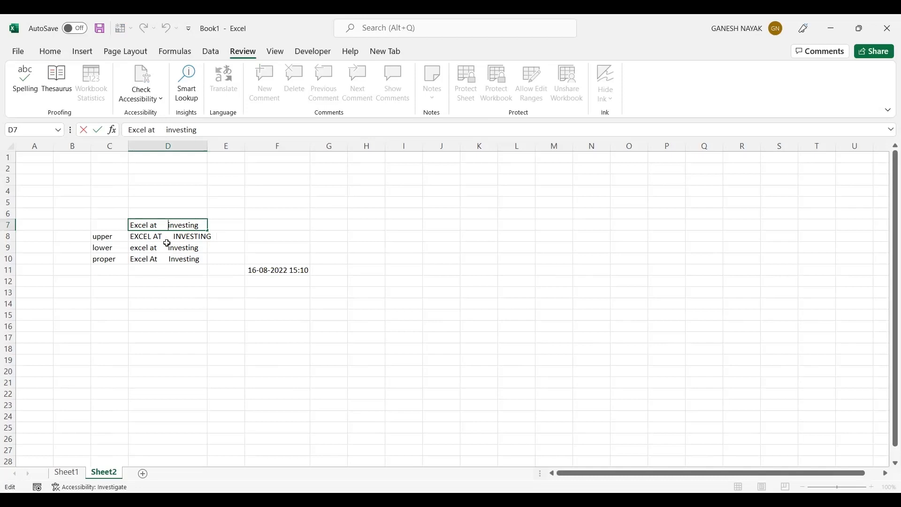
Enter =TRIM(D7) in cell D12 to remove the extra spaces from the sample text, and recheck the formula
click(153, 285)
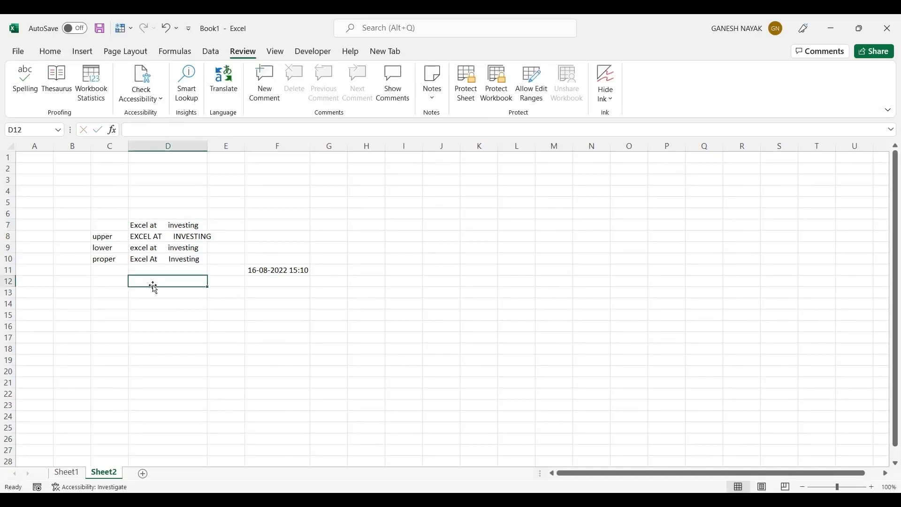
text(=)
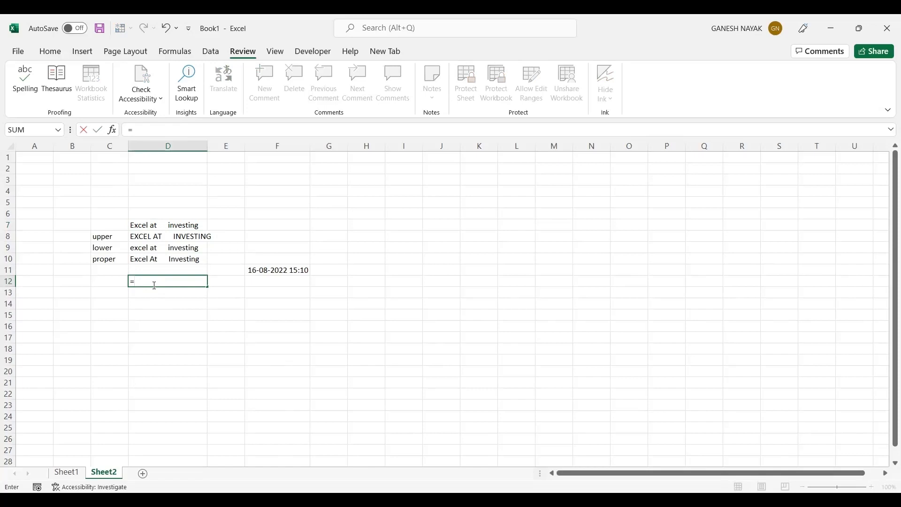
text(trim)
key(Tab)
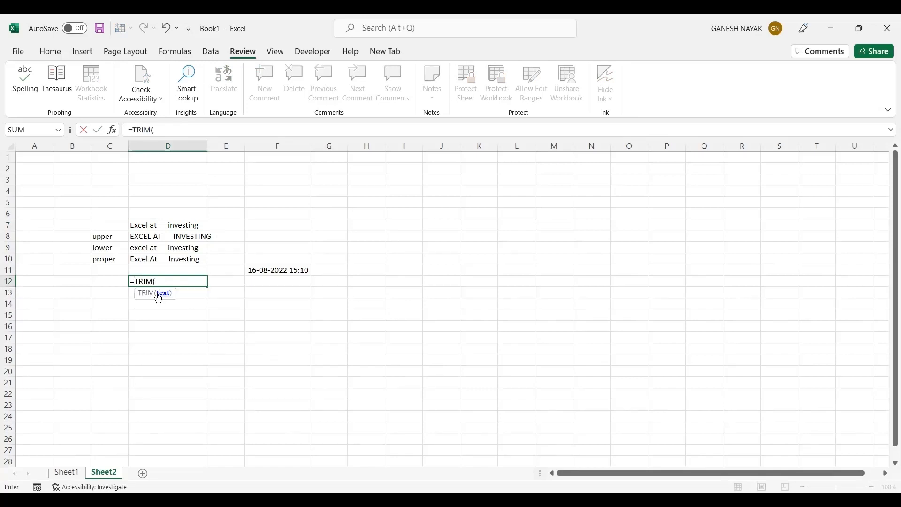
click(173, 226)
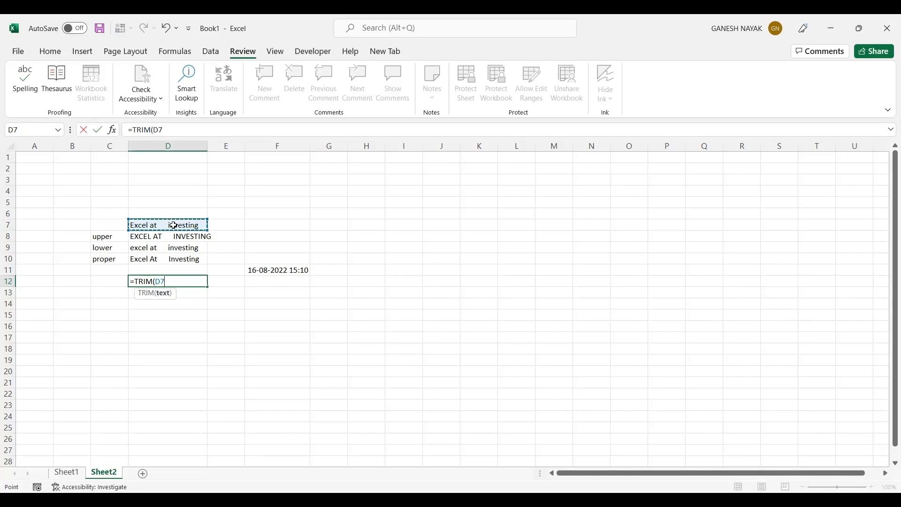
key(Return)
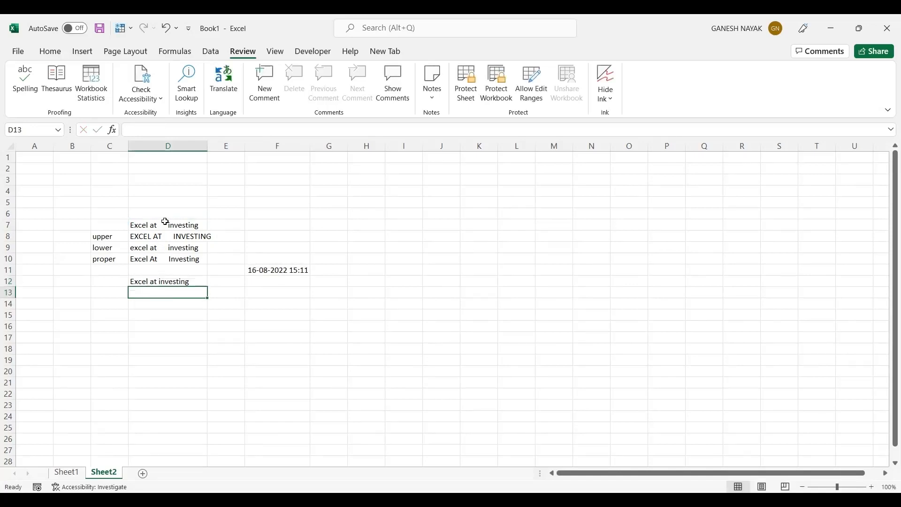
click(151, 281)
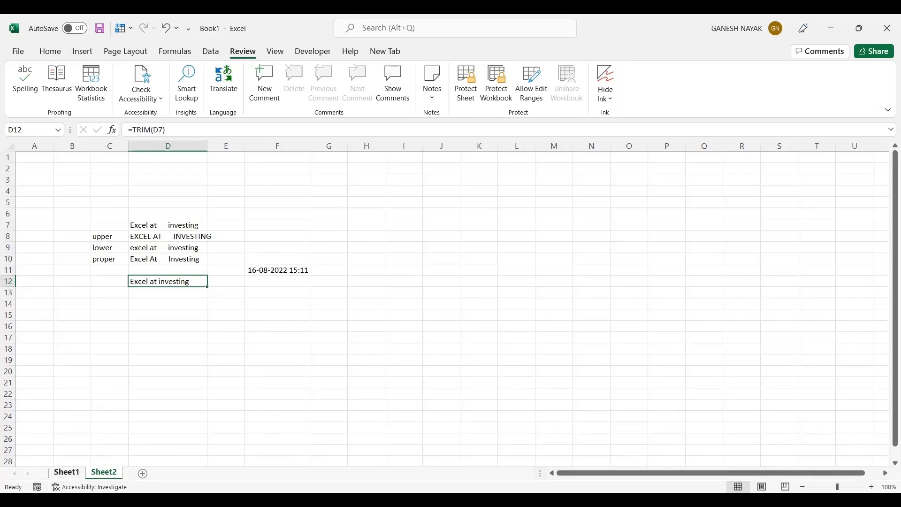
On Sheet1, enter =MAX(E3:E15) in cell E17 to find the column's largest value, and recheck the formula
click(68, 473)
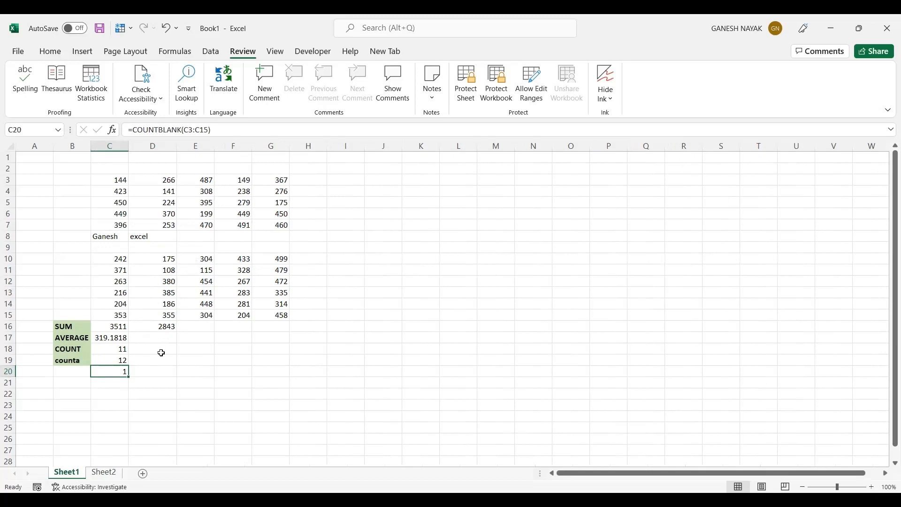
click(193, 338)
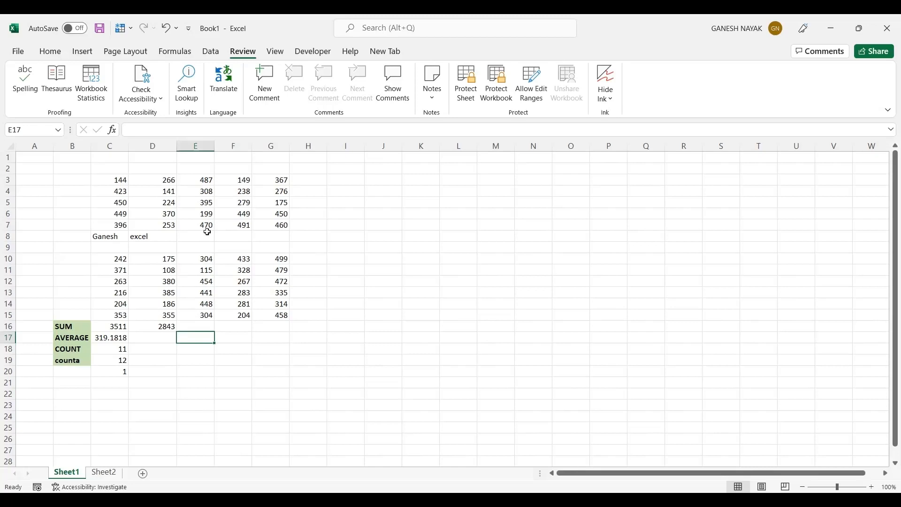
double_click(197, 338)
text(=)
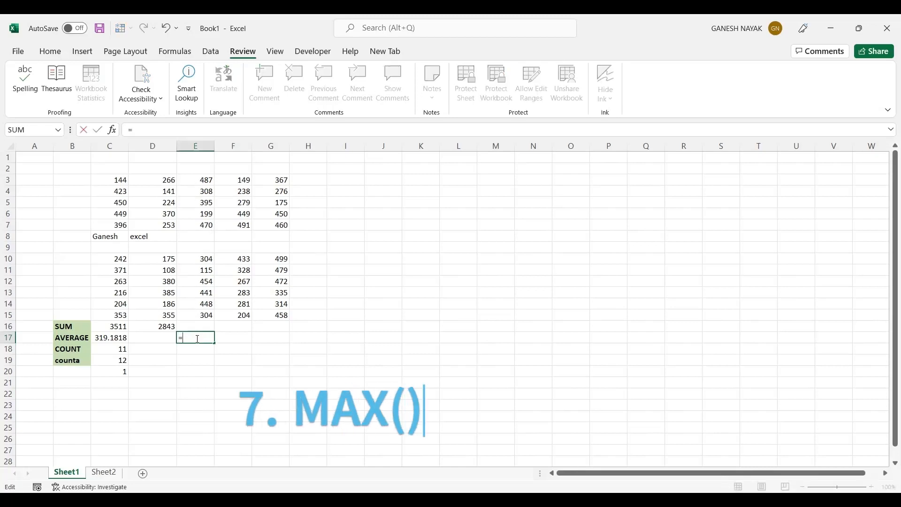
text(max)
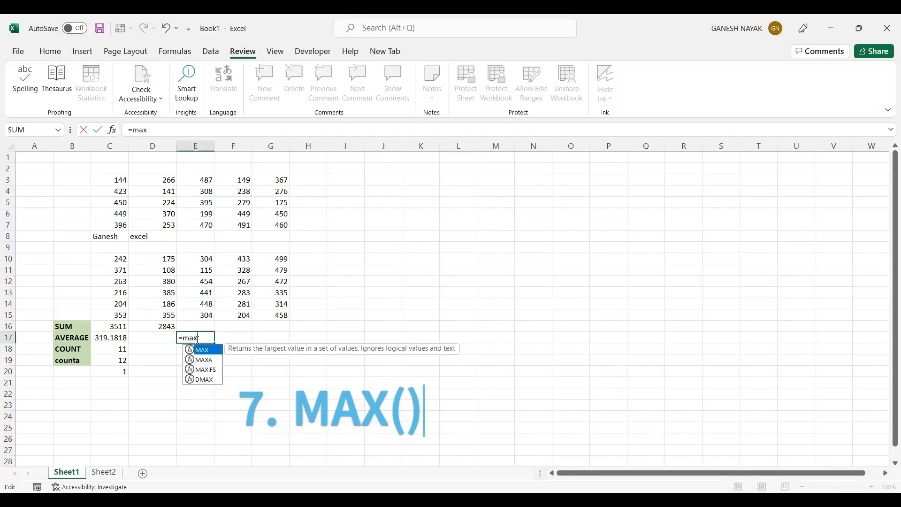
key(Tab)
click(206, 179)
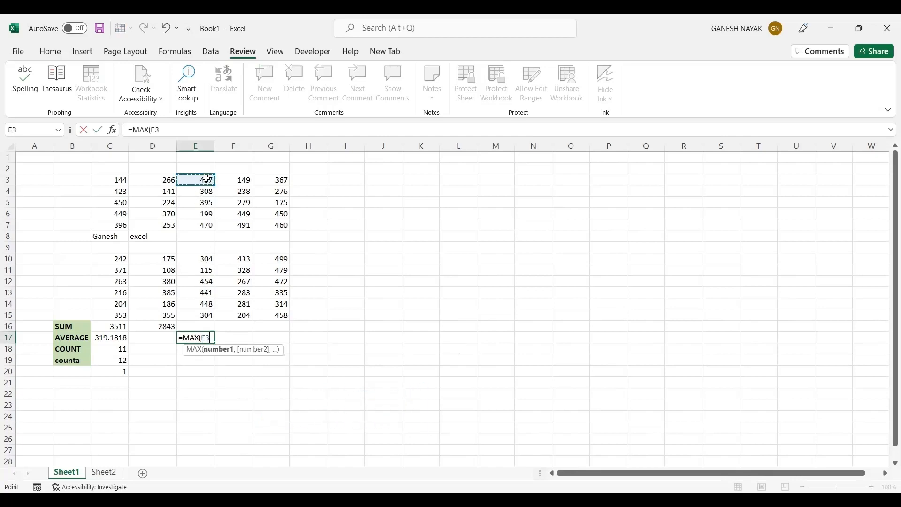
drag(207, 179, 207, 313)
text())
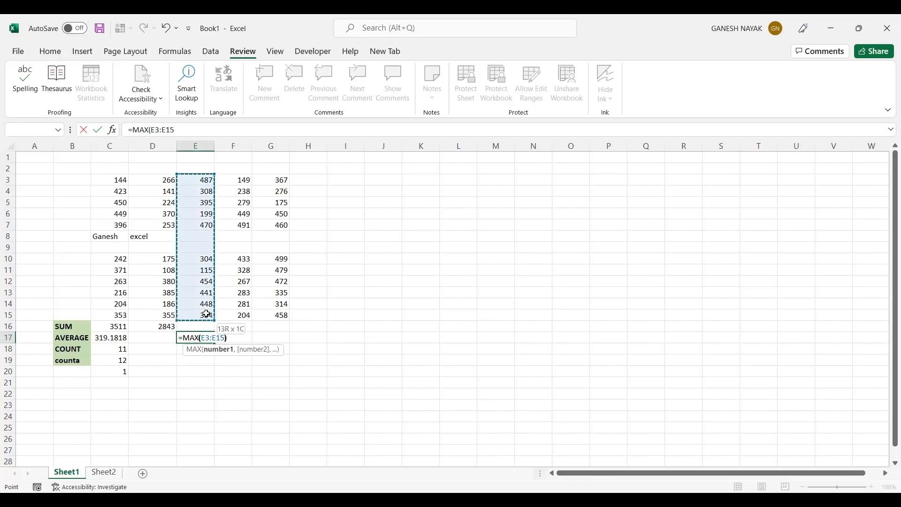
key(Return)
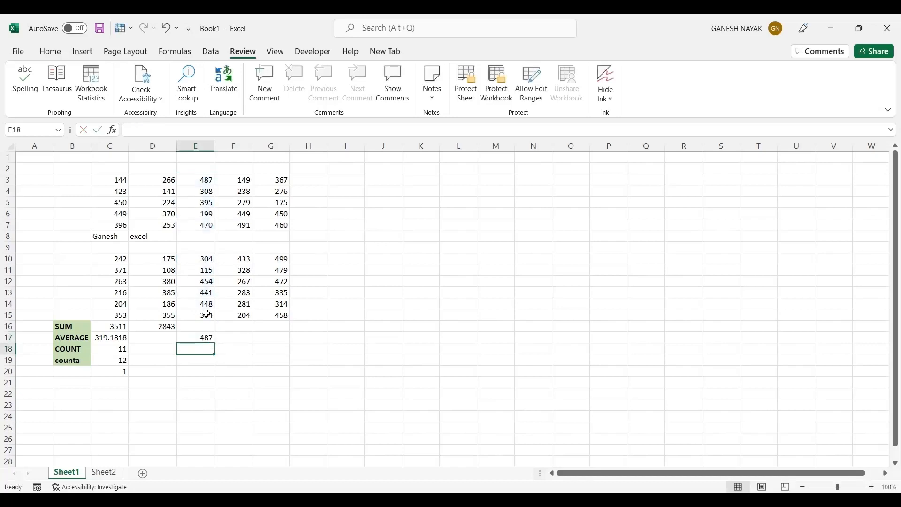
click(209, 338)
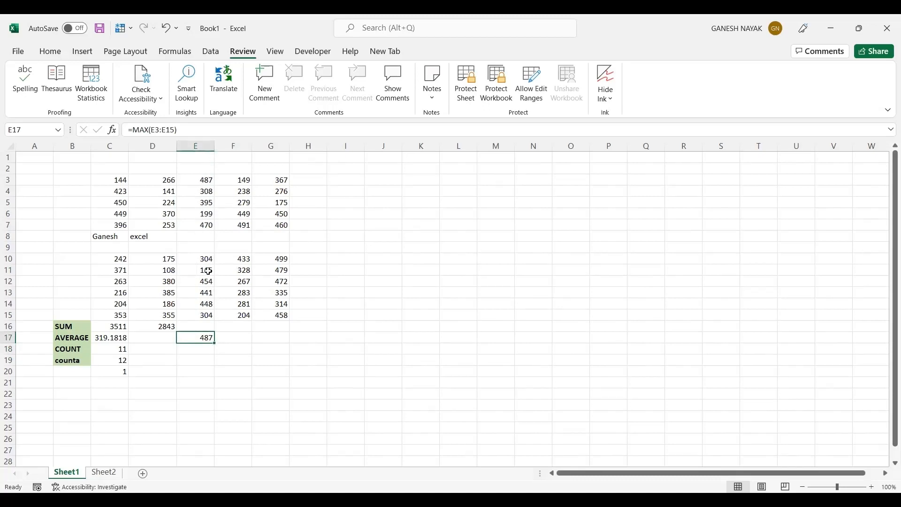
Enter =MIN(E3:E15) in cell E18 to find the column's smallest value, and recheck the MIN and MAX formulas
click(196, 347)
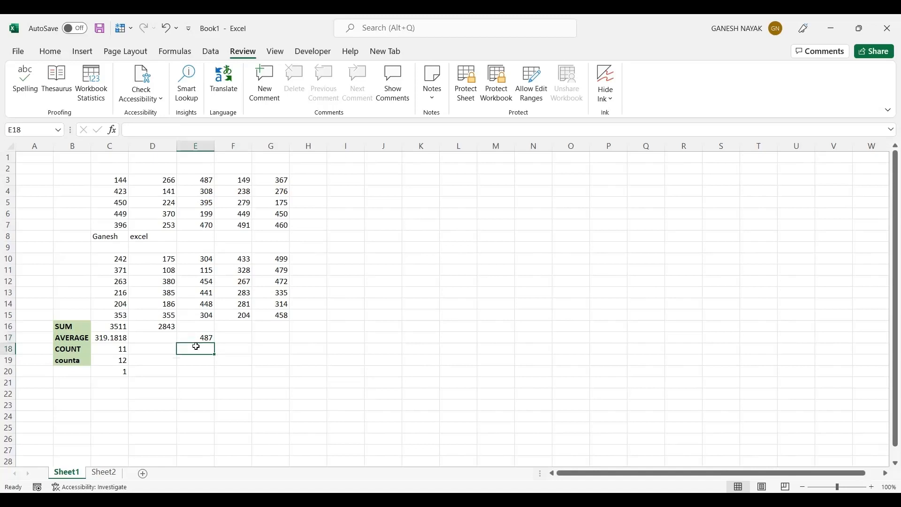
text(=)
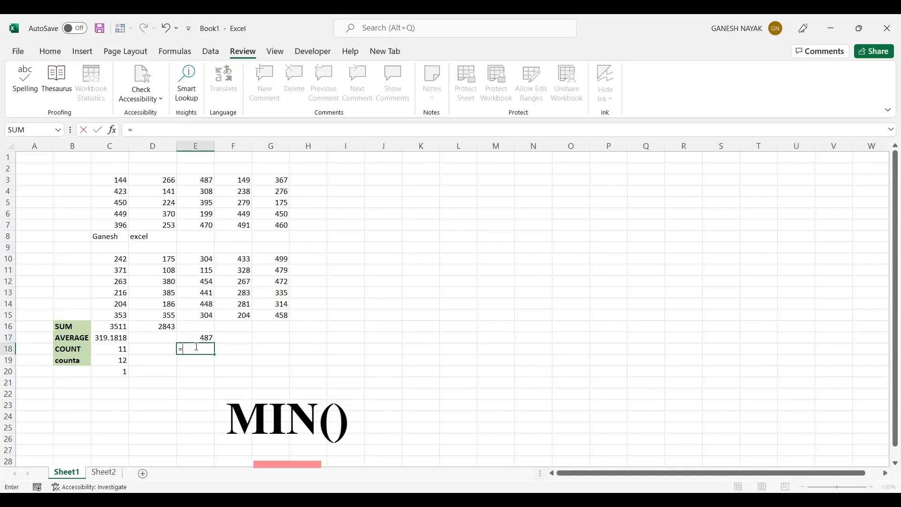
text(min)
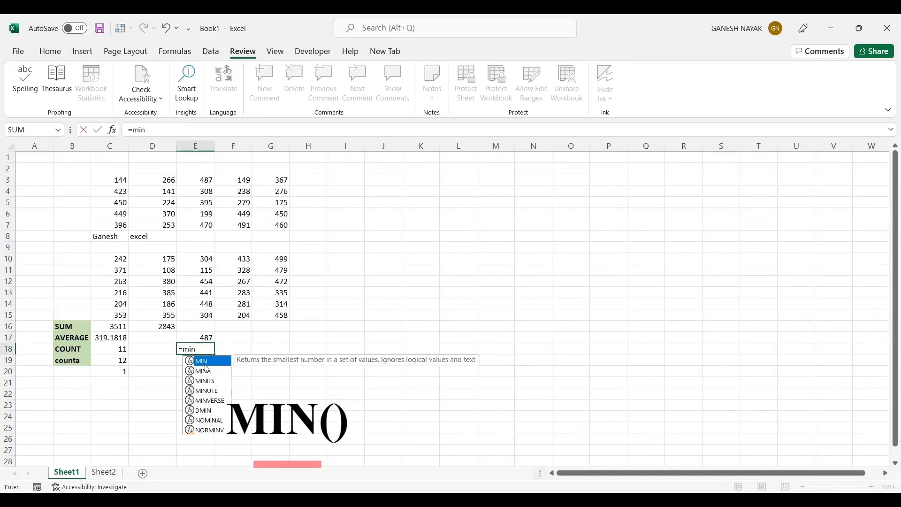
key(Tab)
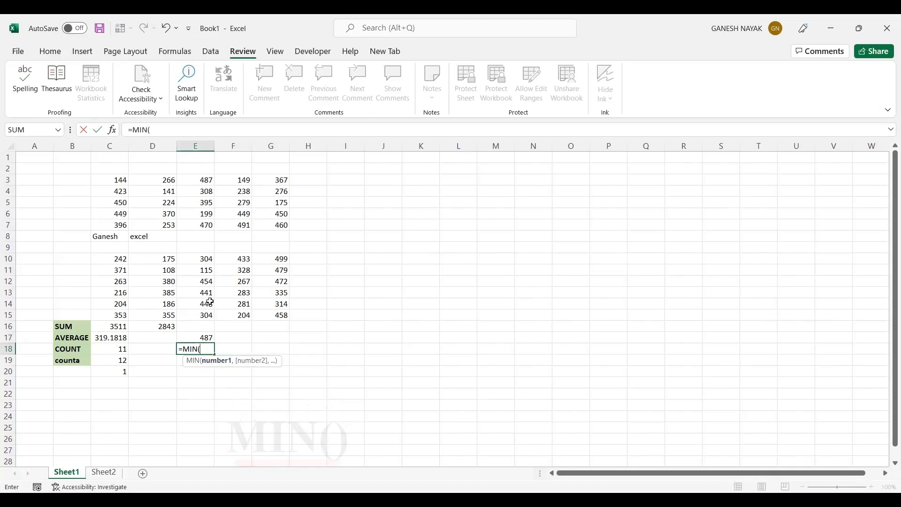
click(205, 180)
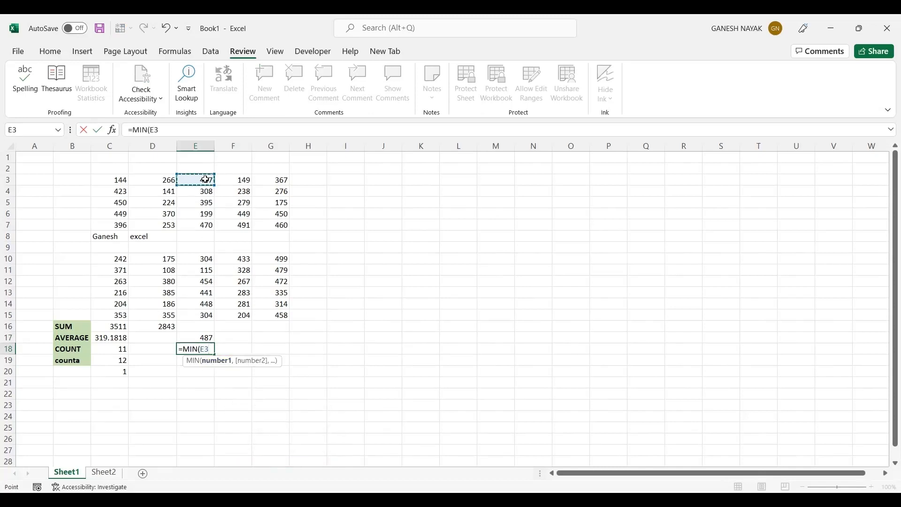
shift+click(210, 316)
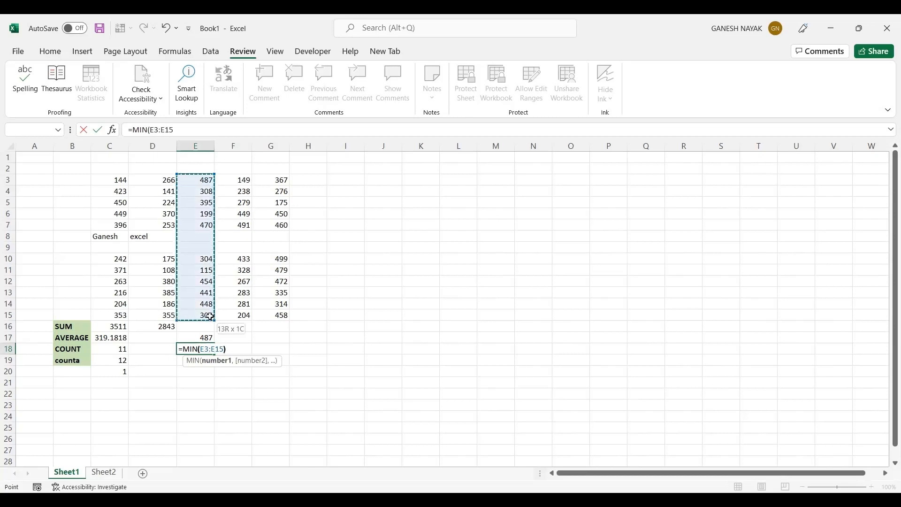
text())
key(Return)
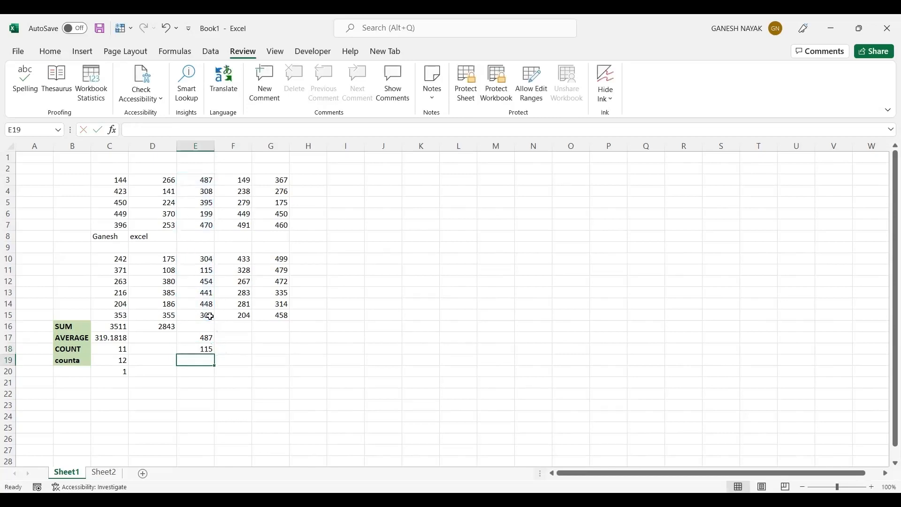
click(208, 348)
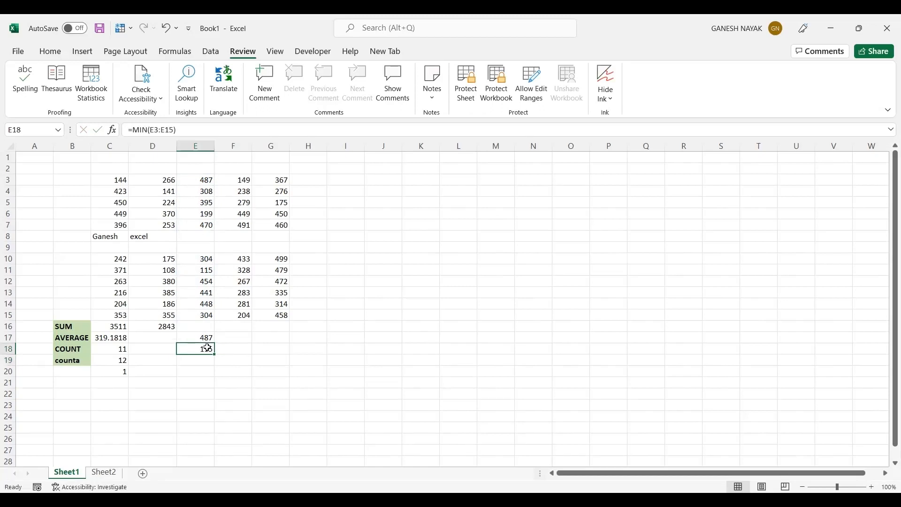
click(204, 338)
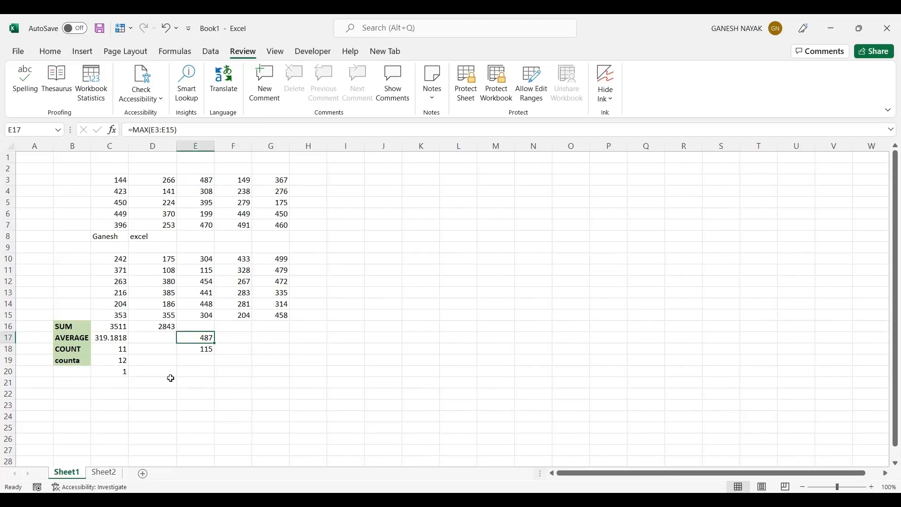
On Sheet2, enter the sample words "Excel" in cell E14 and "investing" in cell F14
click(112, 472)
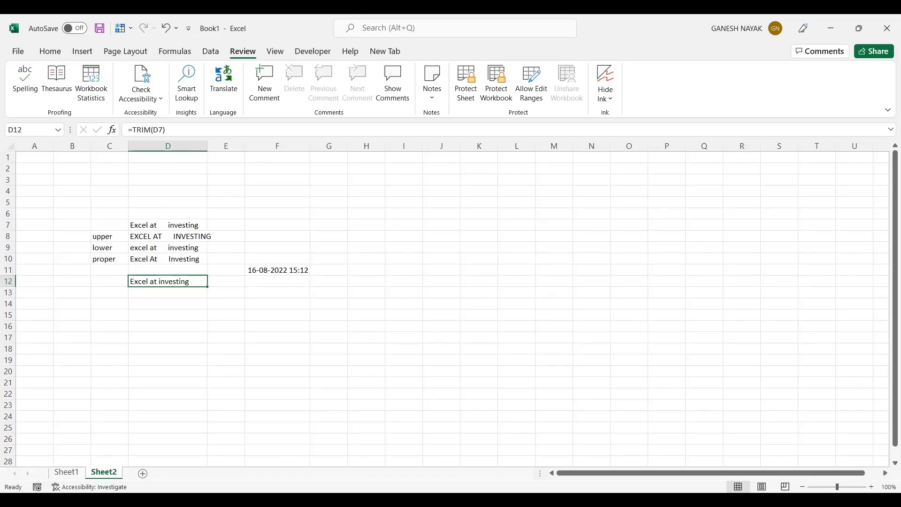
click(224, 306)
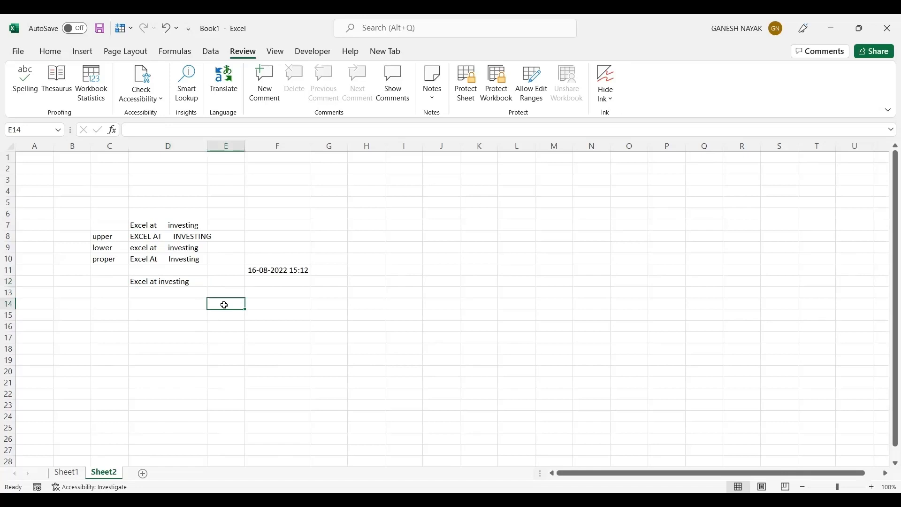
text(Excel)
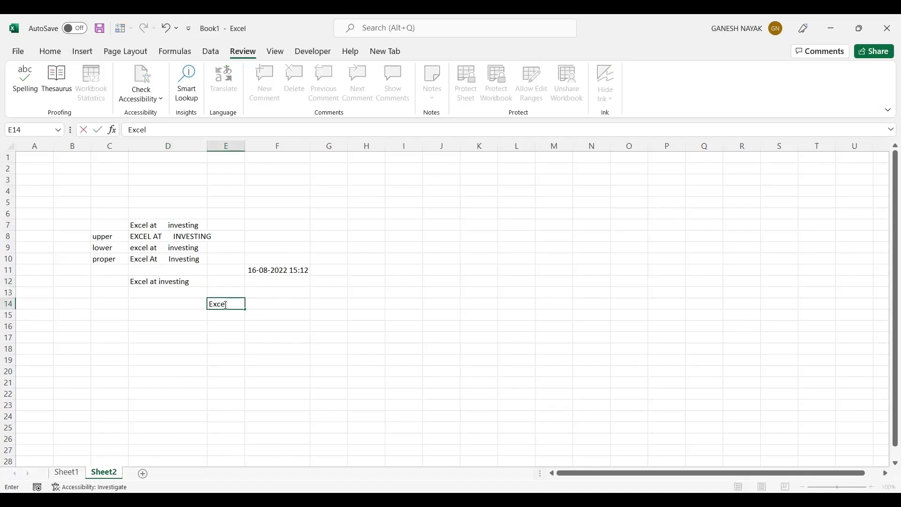
key(Tab)
text(investing)
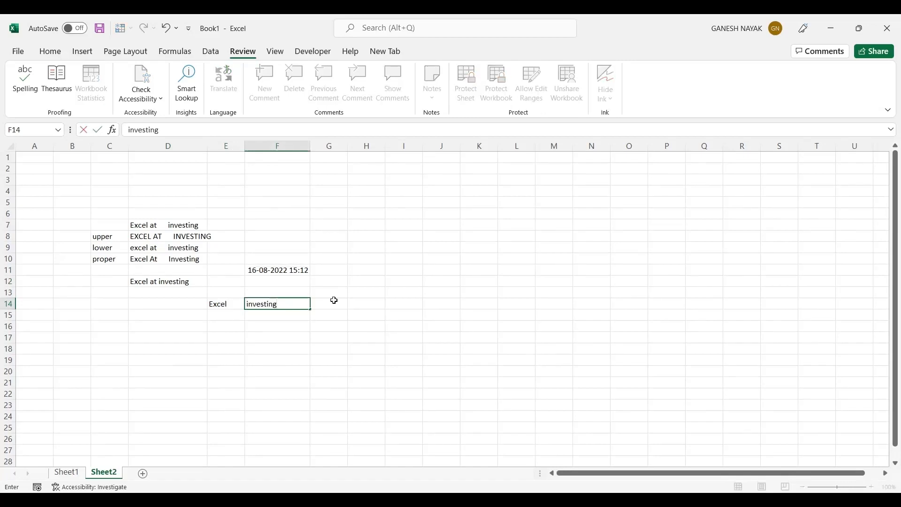
key(Tab)
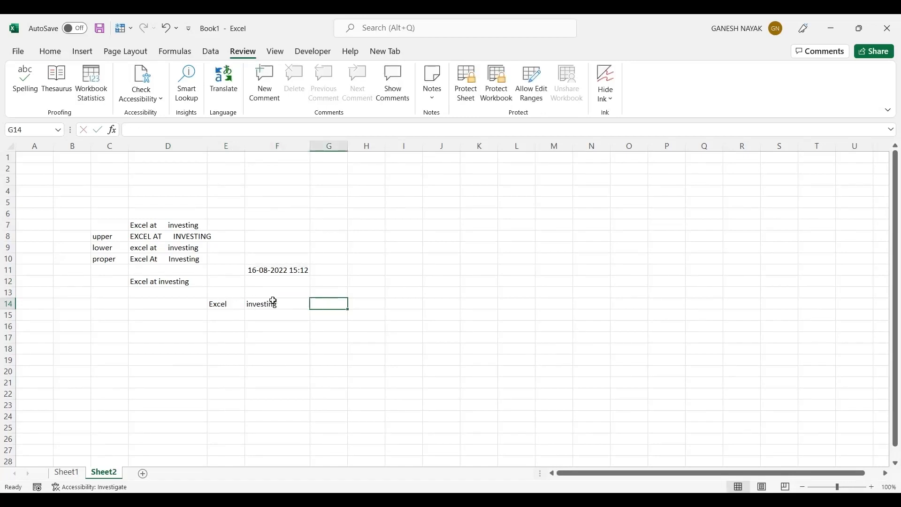
Enter =CONCATENATE(E14,F14) in cell E15 to join the two sample words
click(228, 319)
text(=)
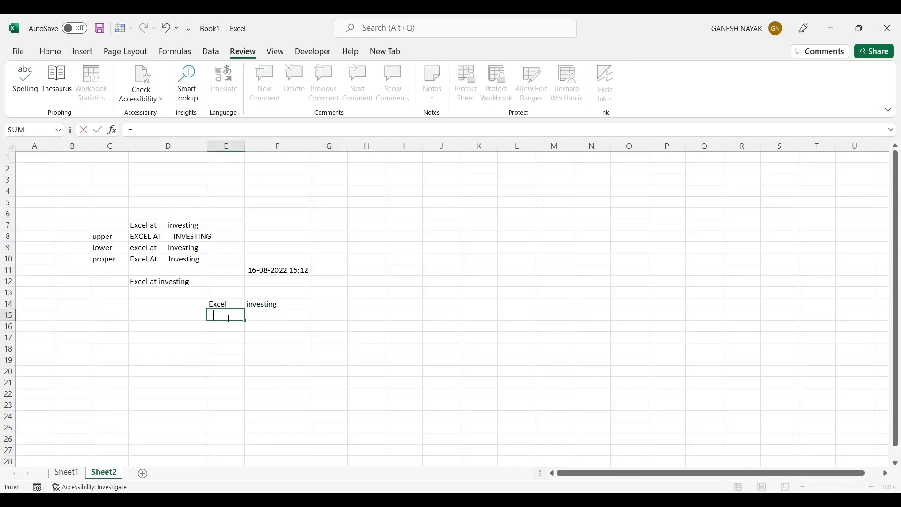
text(conc)
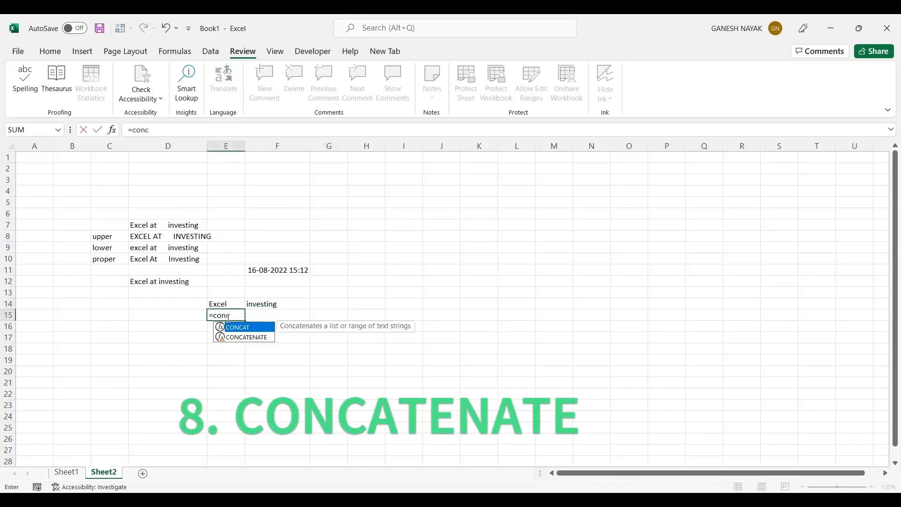
key(Down)
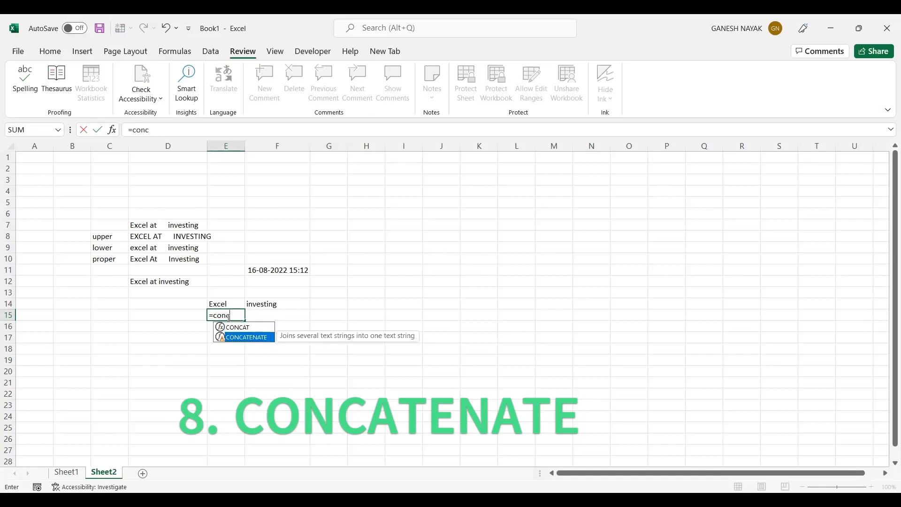
key(Tab)
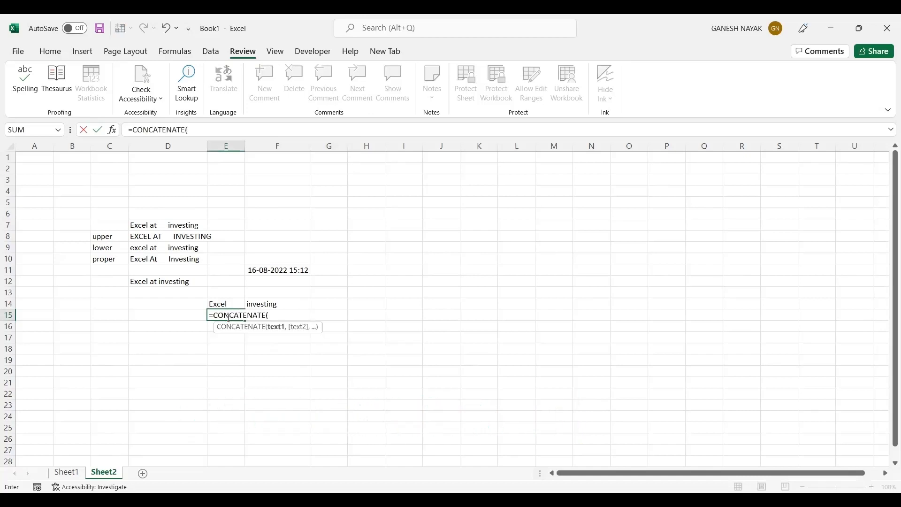
click(230, 304)
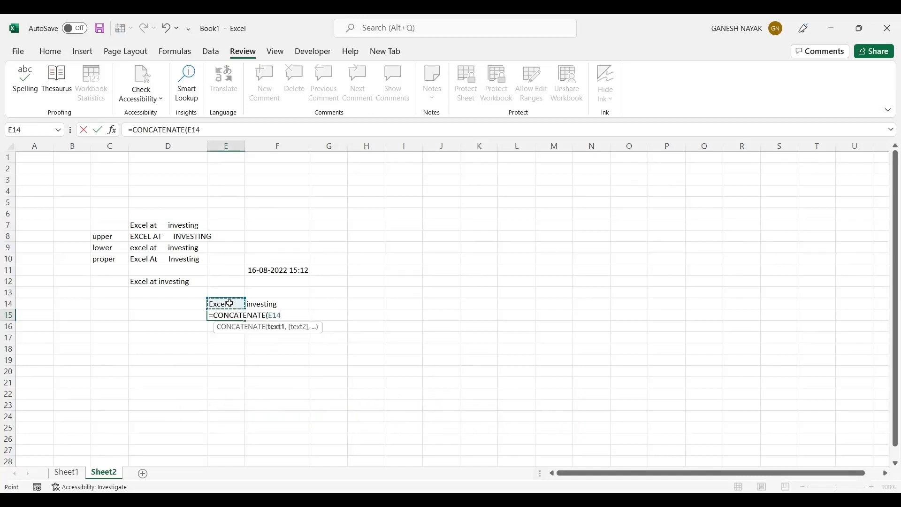
text(,)
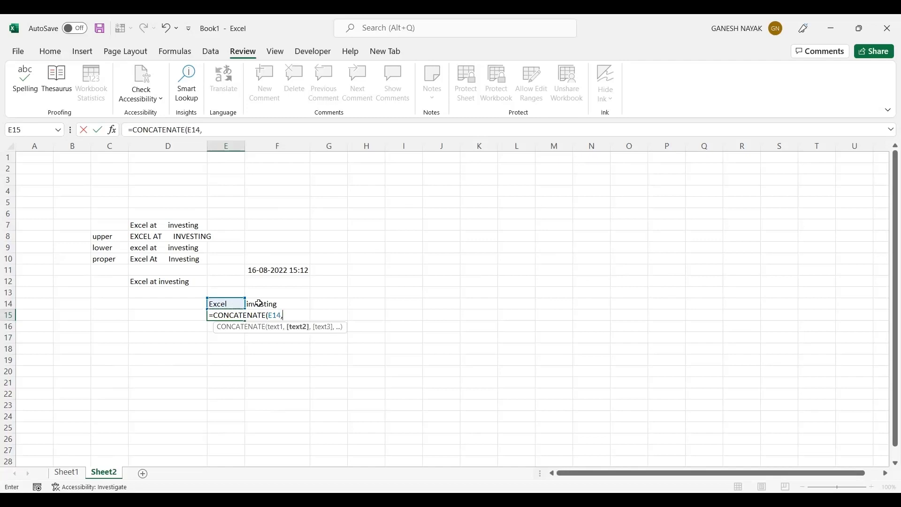
click(260, 304)
text())
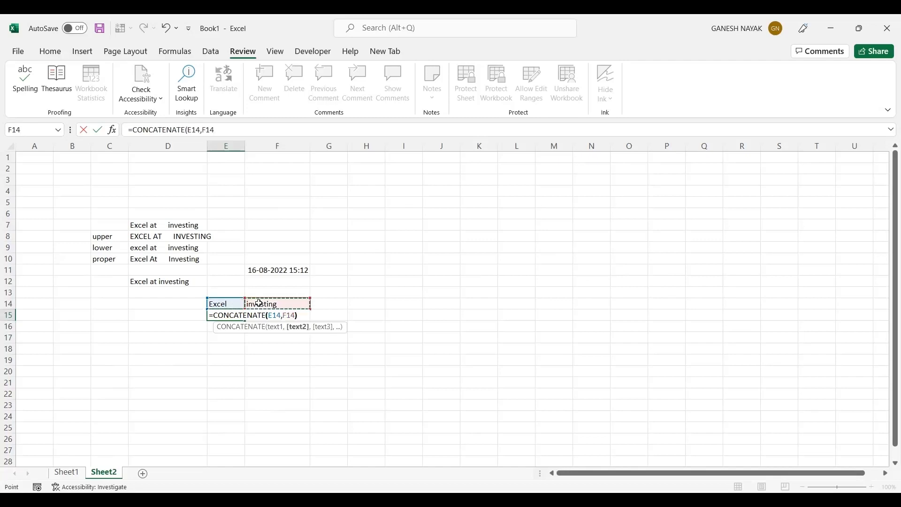
key(Return)
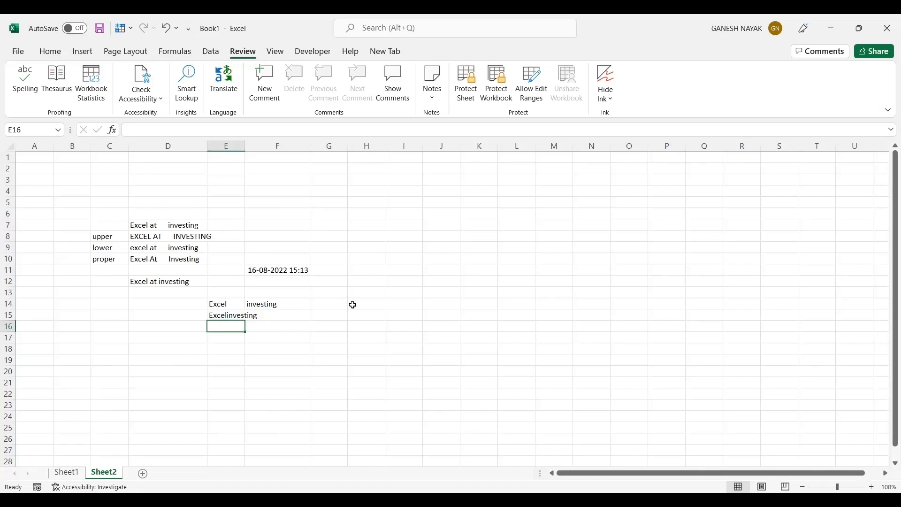
Enter =CONCATENATE(E14,"",F14) in cell G15 to join the words with an empty text string between them
click(335, 313)
text(=)
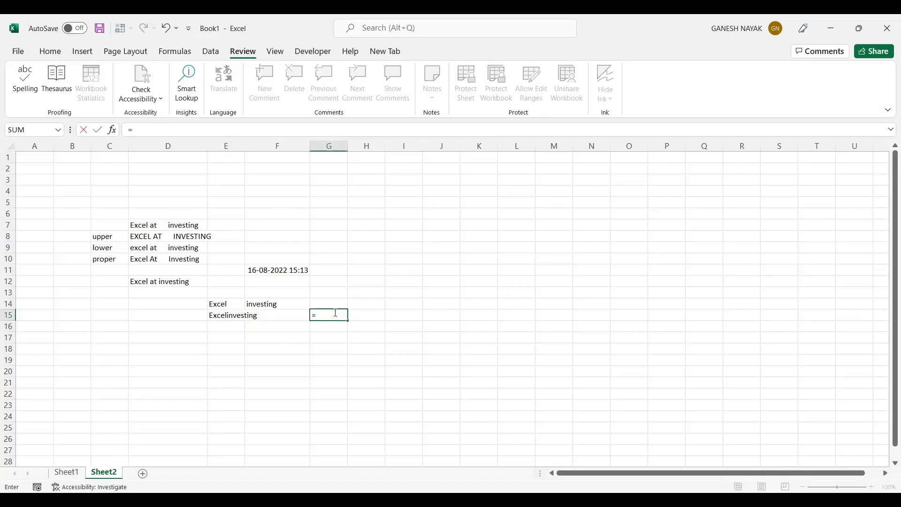
text(conc)
key(Return)
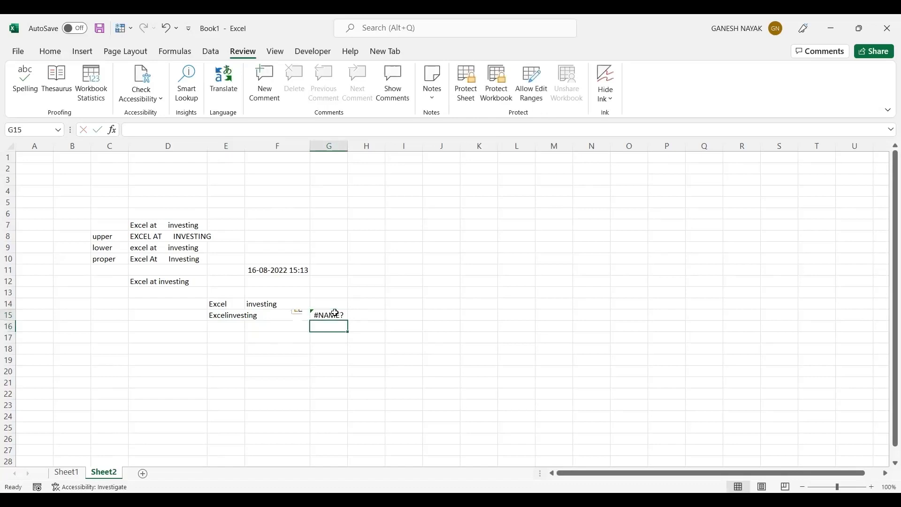
click(335, 313)
double_click(335, 312)
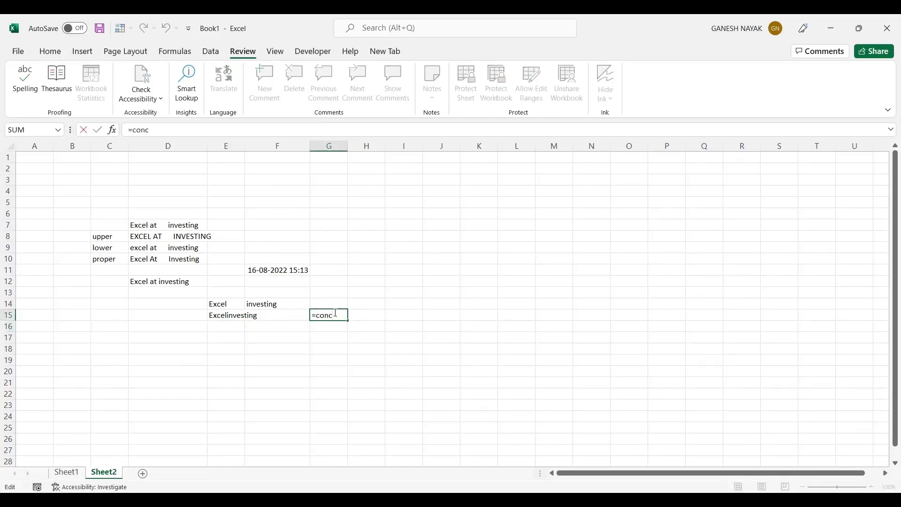
text(x)
key(BackSpace)
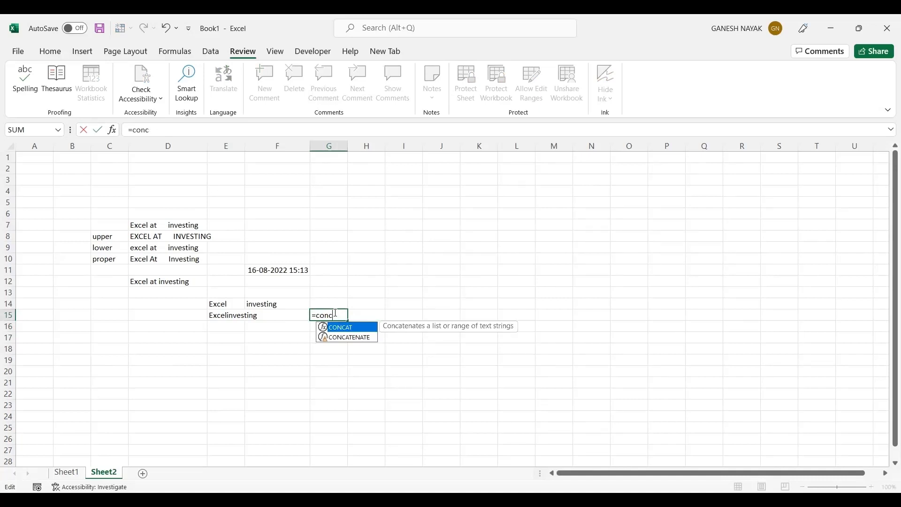
key(Down)
key(Tab)
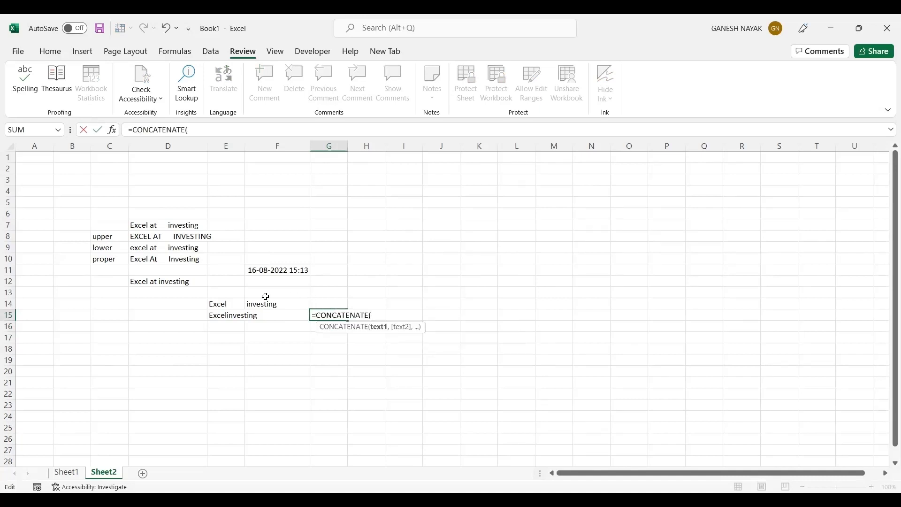
click(212, 305)
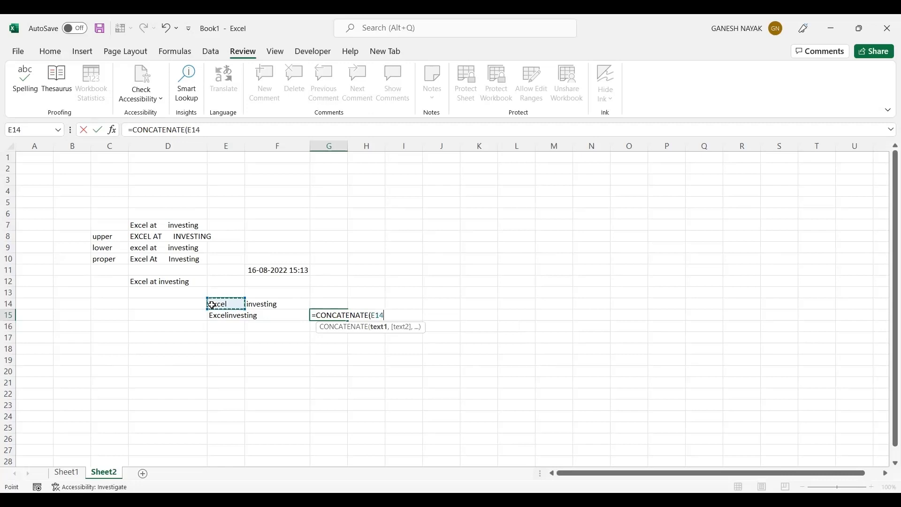
text(,)
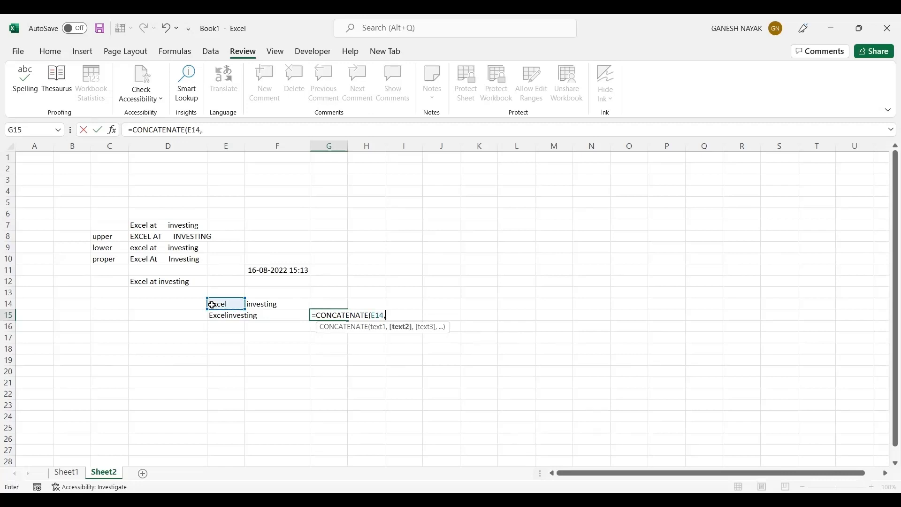
text("",)
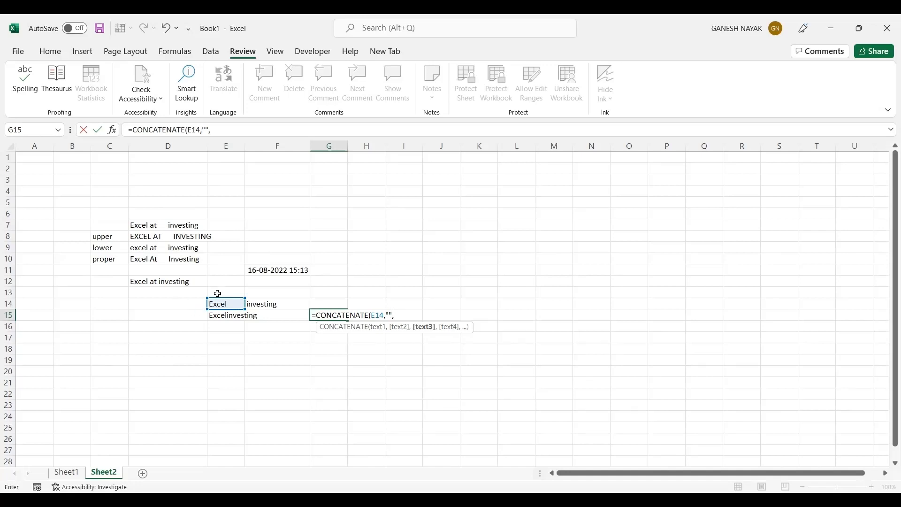
click(261, 304)
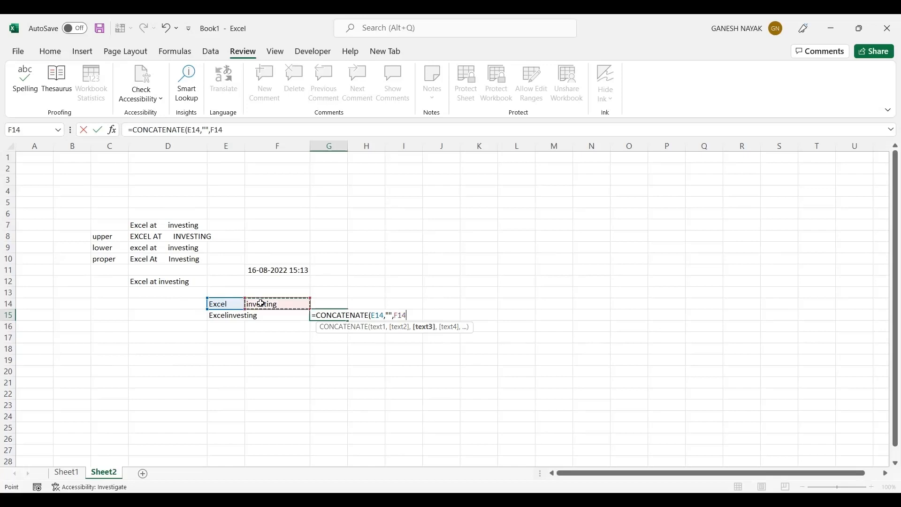
text())
key(Return)
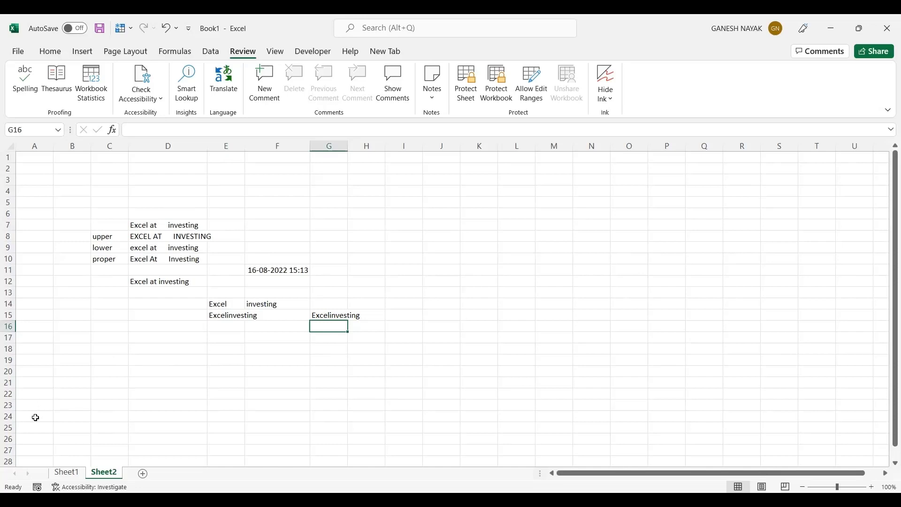
On Sheet1, enter =RANDBETWEEN(100,500) in cell J4 to generate a random number
click(67, 472)
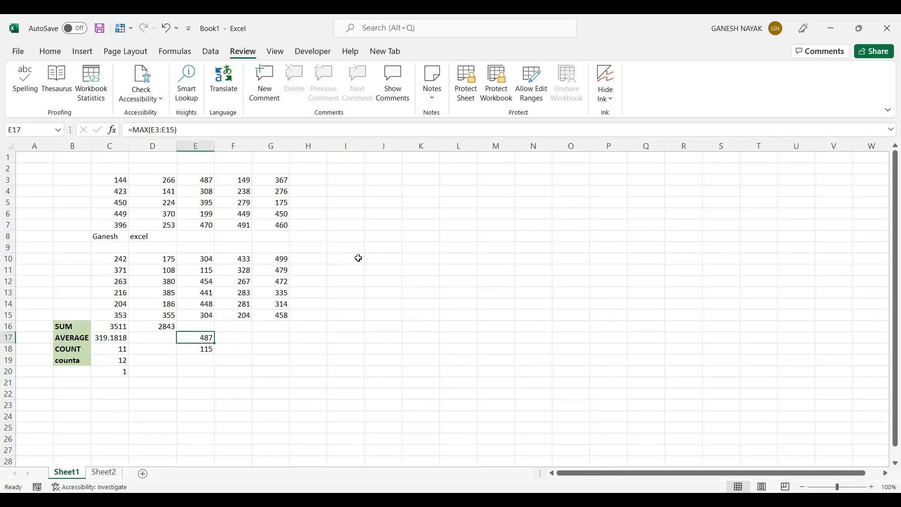
click(386, 193)
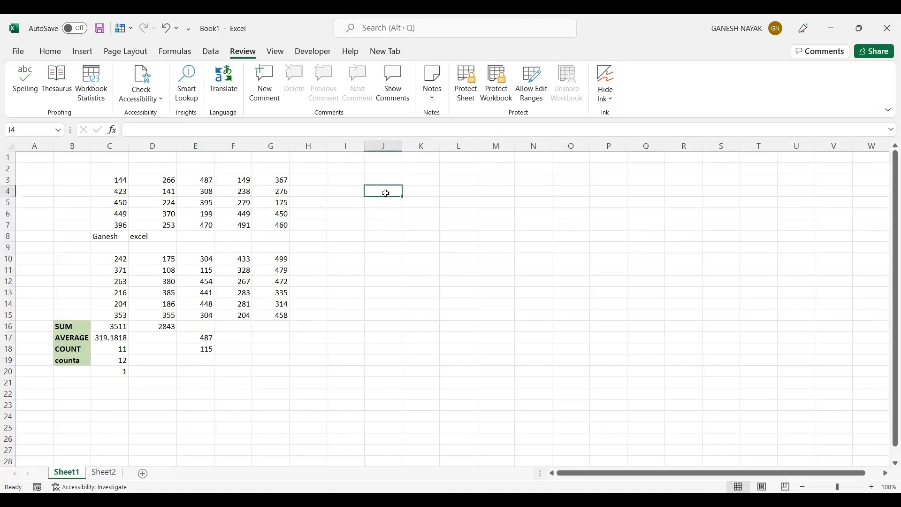
text(=)
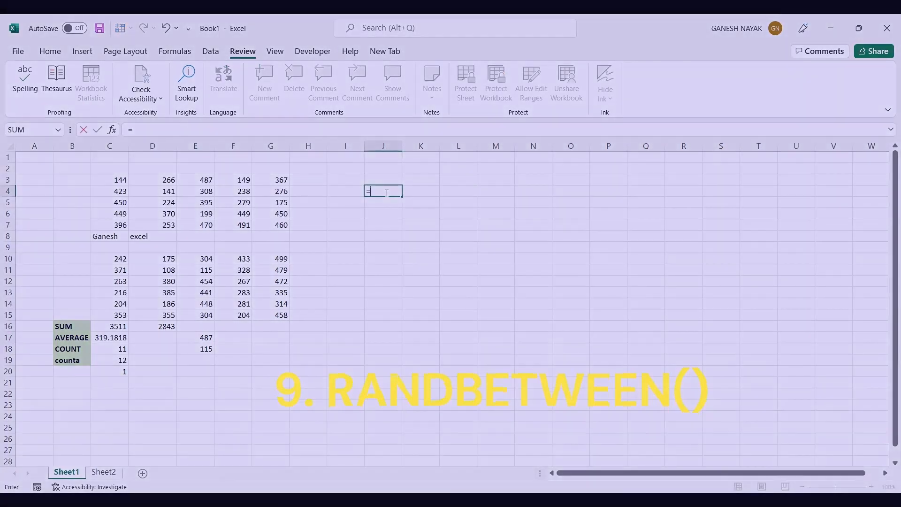
text(r)
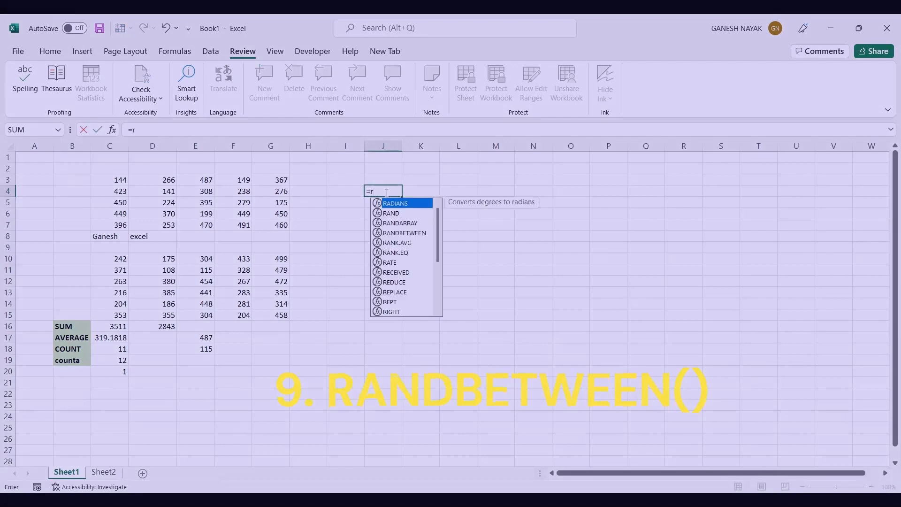
text(and)
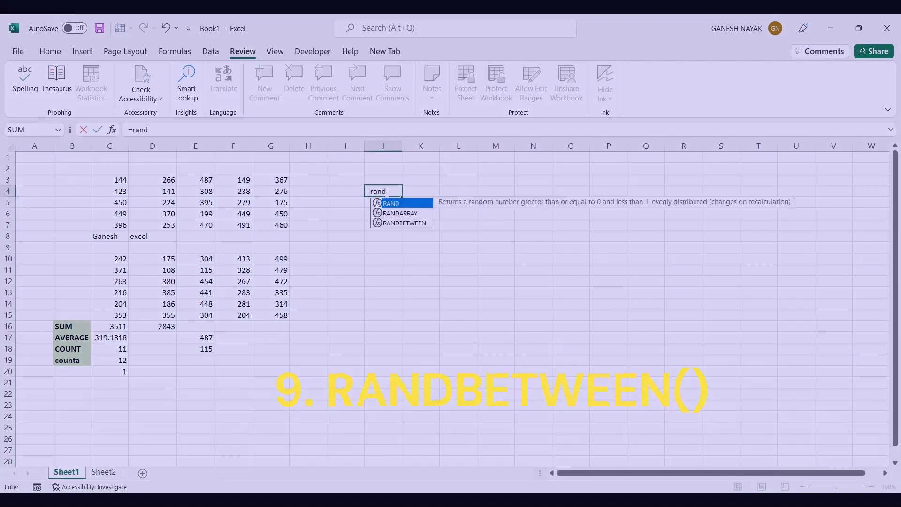
key(Down)
key(Down)
key(Tab)
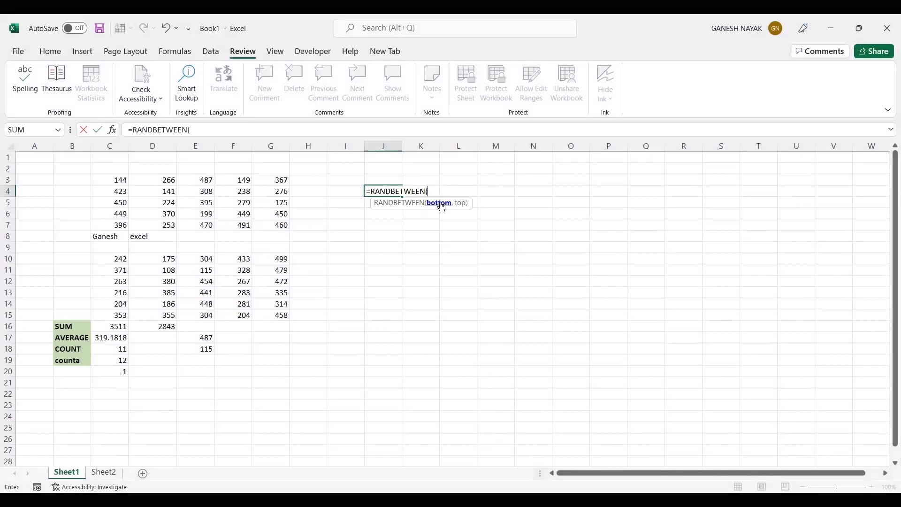
text(100,500))
click(458, 191)
key(Return)
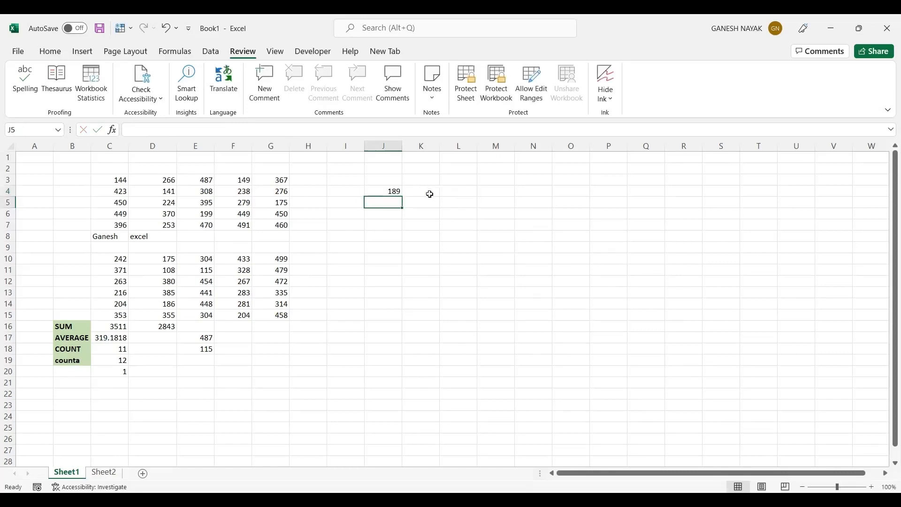
Fill the RANDBETWEEN formula from J4 down to J14 and recheck the formula in J4
click(400, 191)
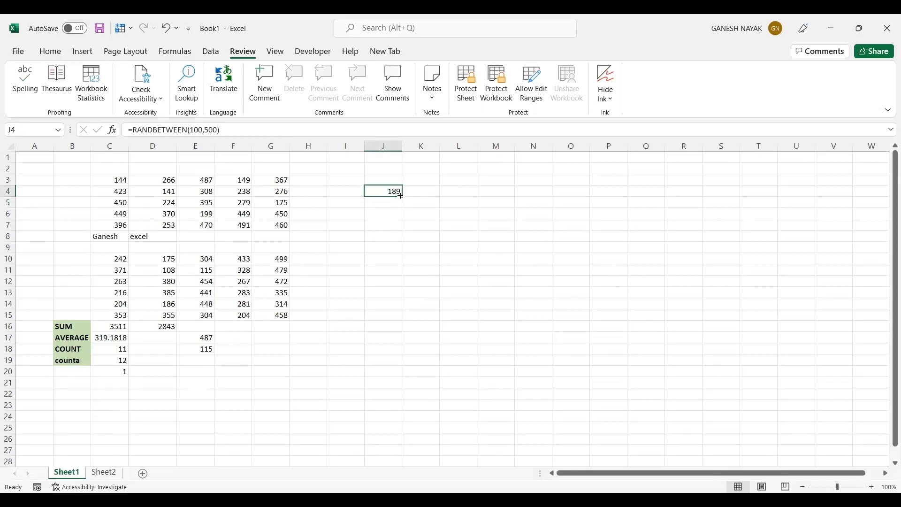
drag(401, 195, 394, 312)
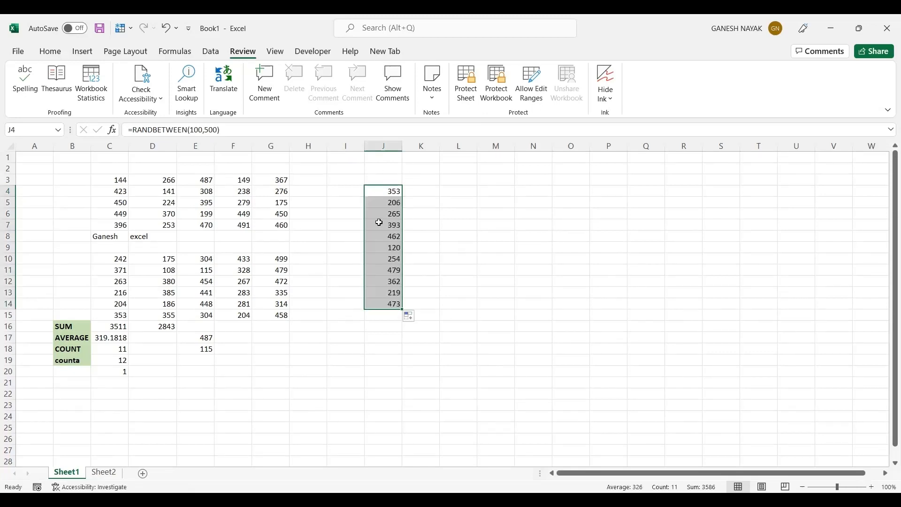
click(388, 191)
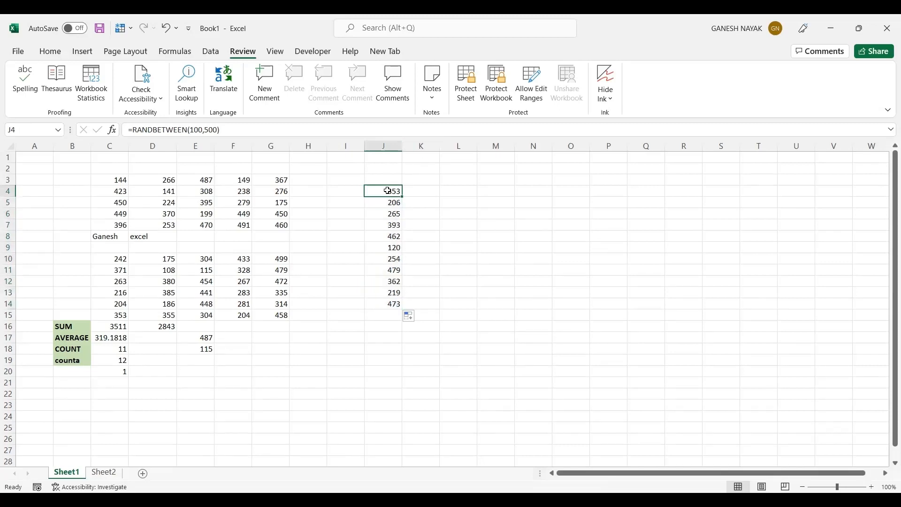
click(311, 187)
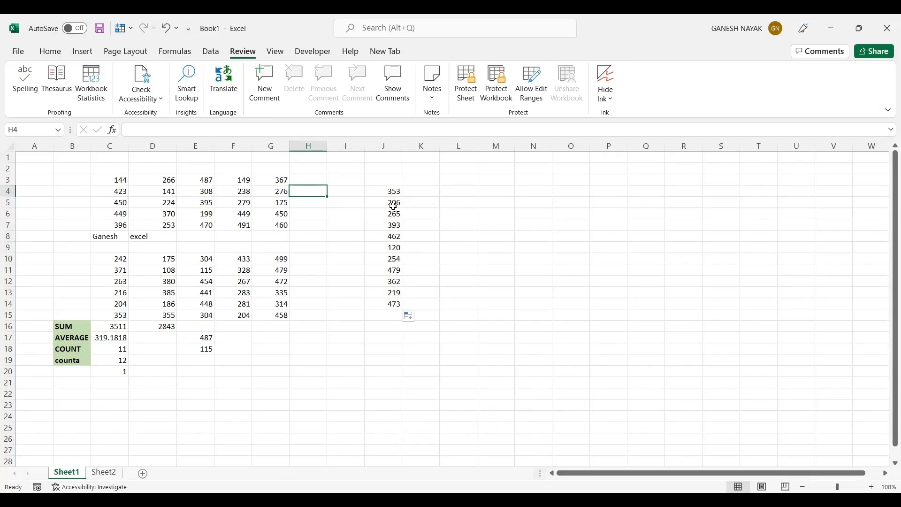
click(389, 193)
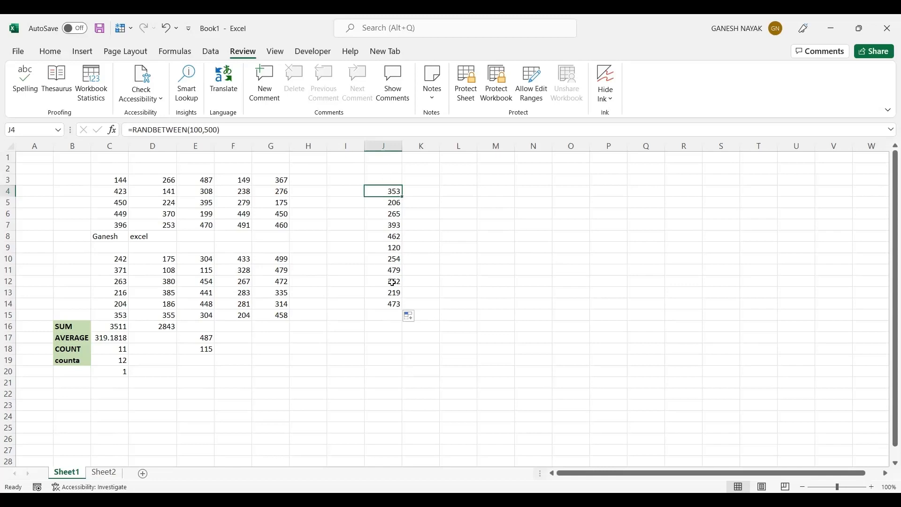
click(428, 189)
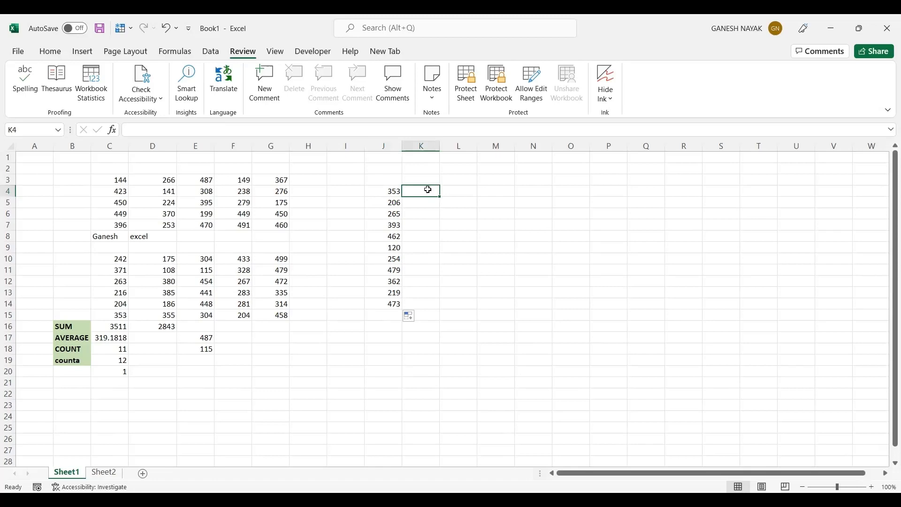
click(396, 191)
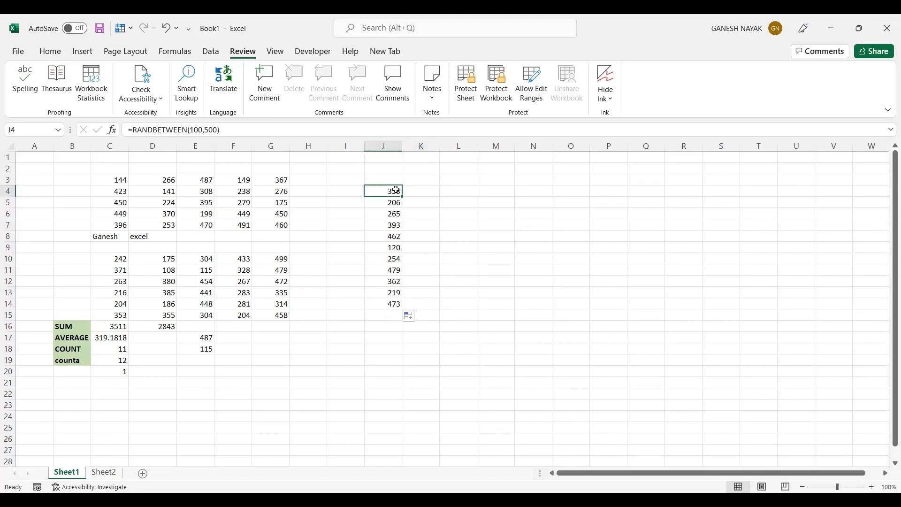
Replace the random-number formulas in J4:J14 with fixed values by copying and pasting them in place with Paste Special Values, and check the cells
drag(396, 190, 391, 306)
key(ctrl+c)
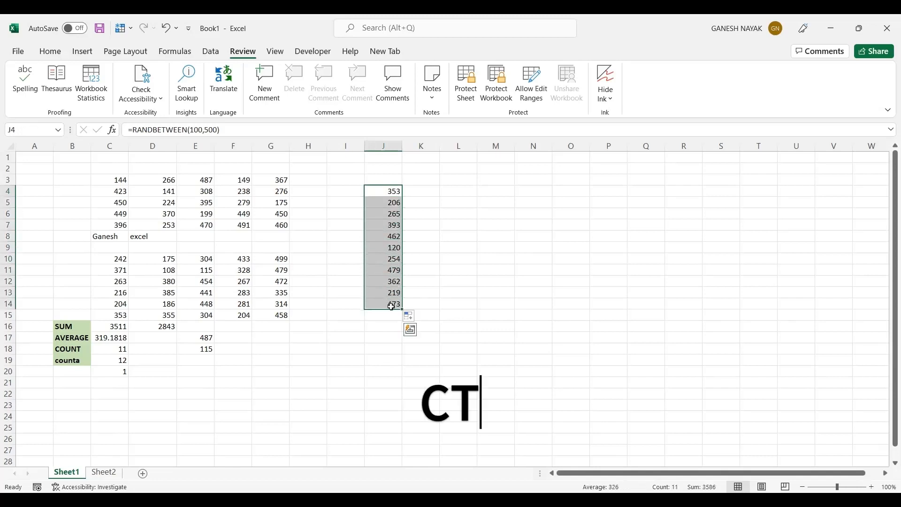
key(ctrl+c)
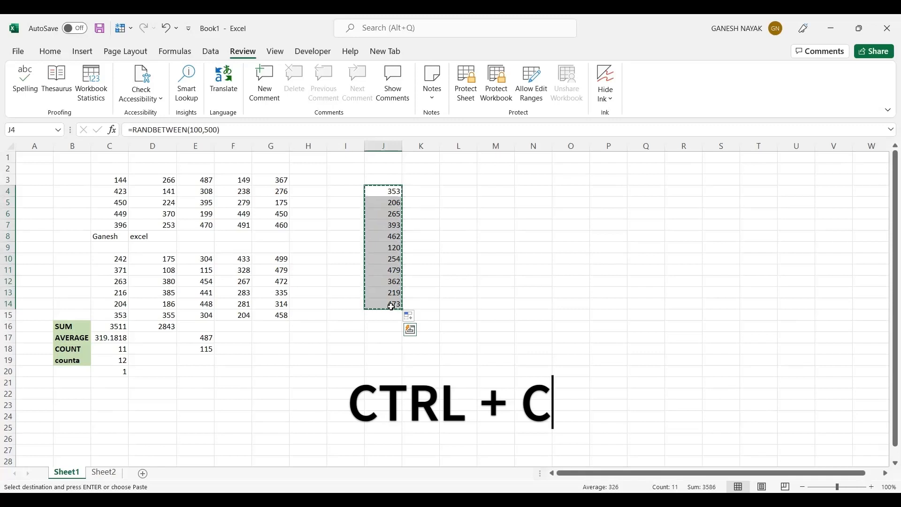
key(ctrl+alt+v)
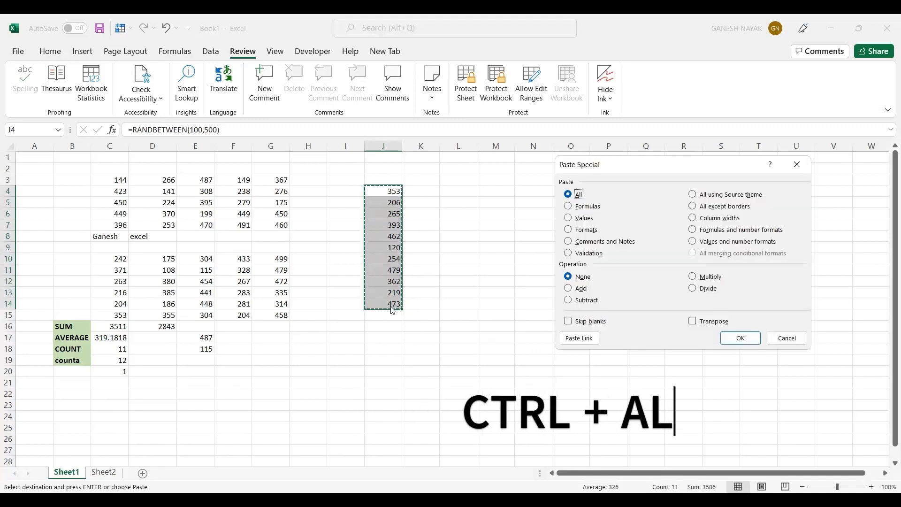
click(569, 219)
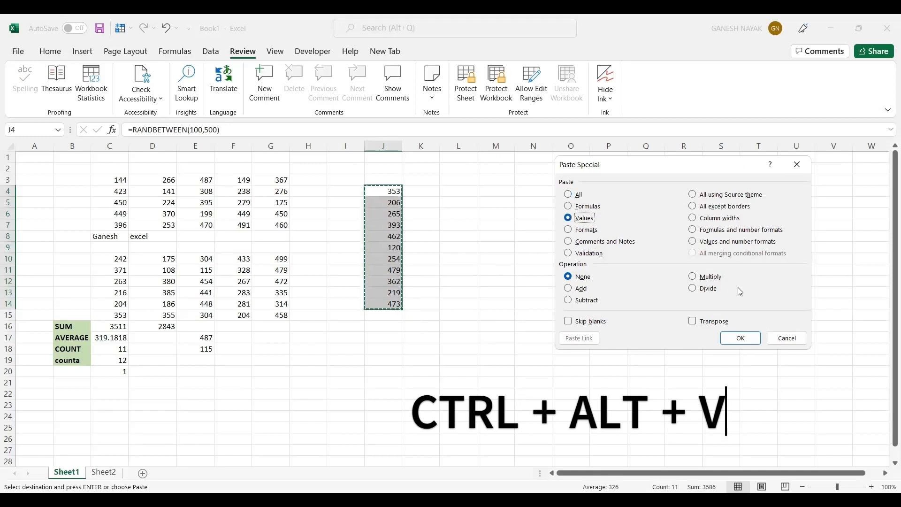
click(742, 338)
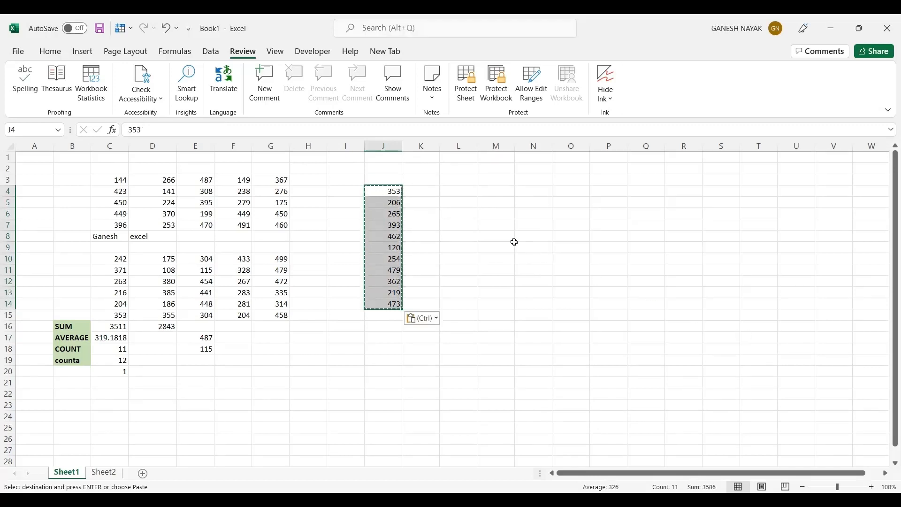
click(399, 193)
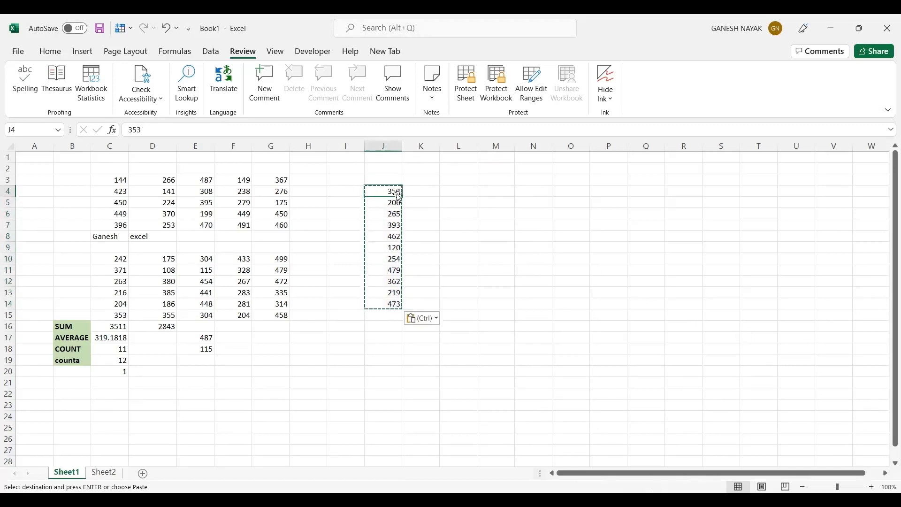
key(Escape)
key(Down)
key(Down)
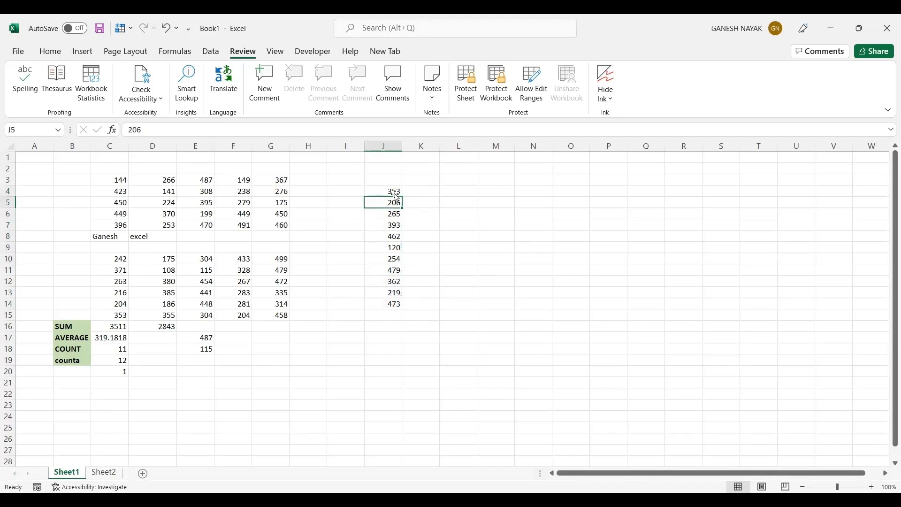
key(Down)
key(Down)
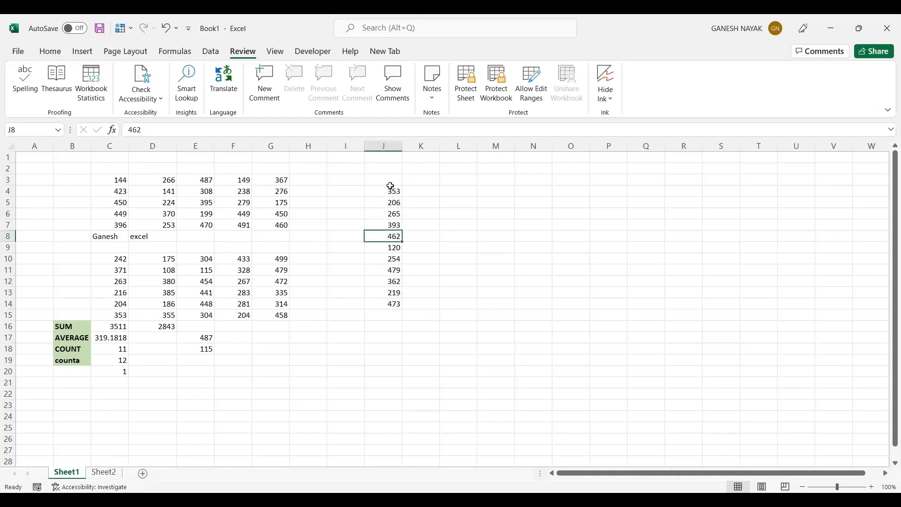
click(402, 192)
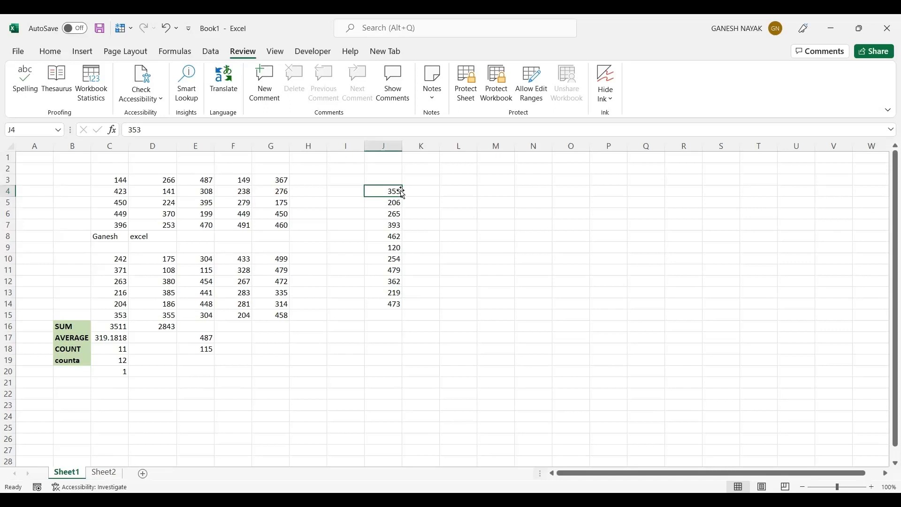
Try to enter =SUMIF(F3:F15,>300) in cell G18 to add the column F values above 300
click(281, 348)
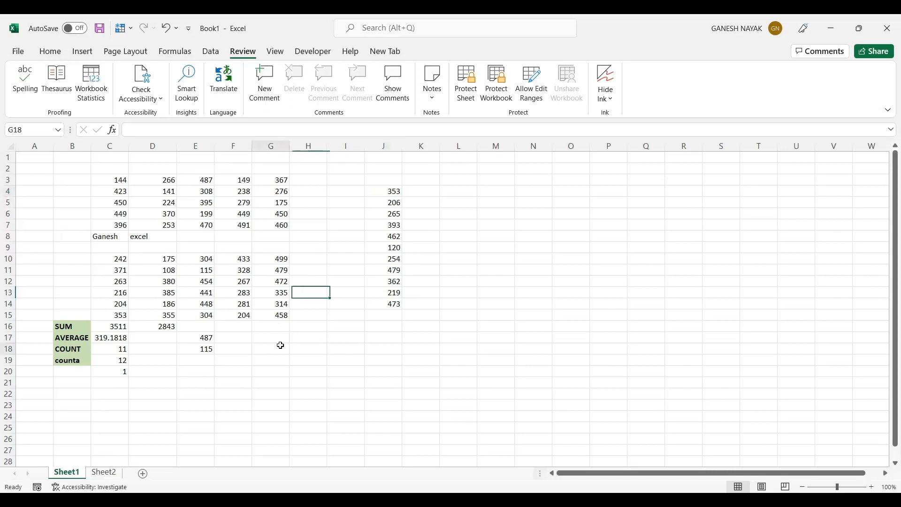
text(=)
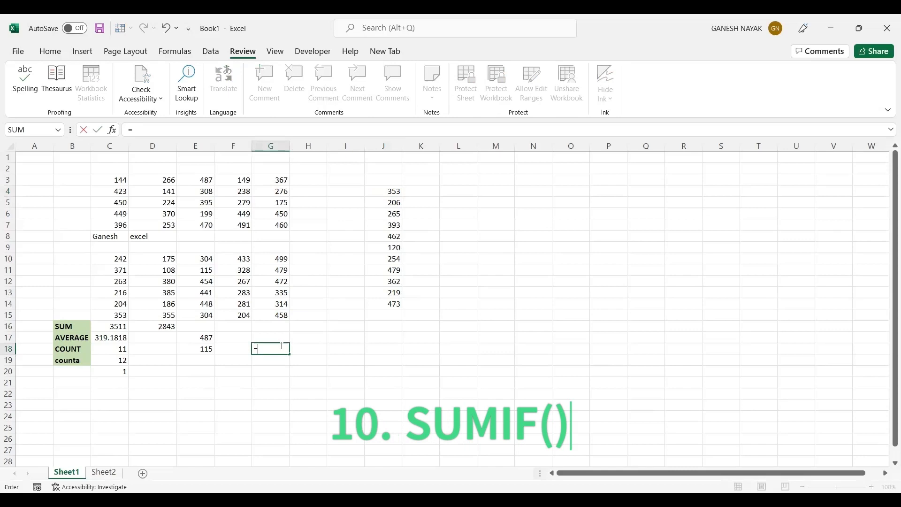
text(sumif)
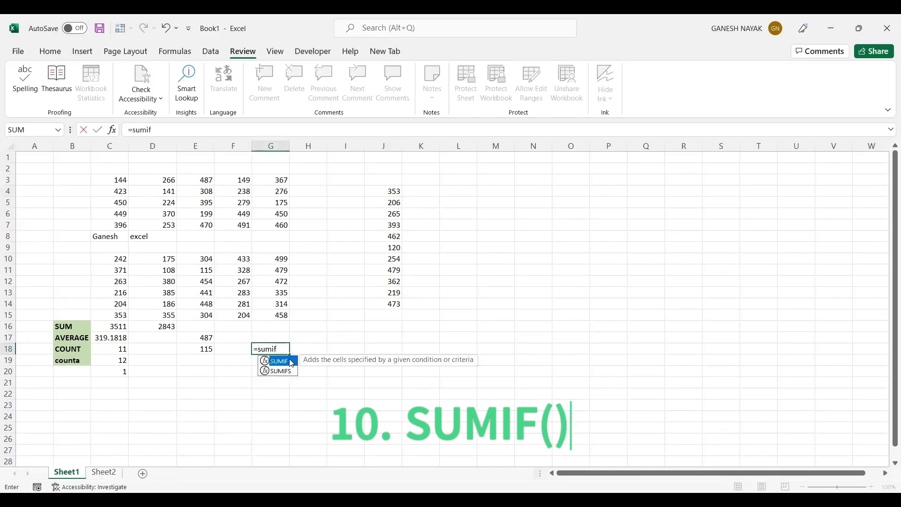
double_click(282, 361)
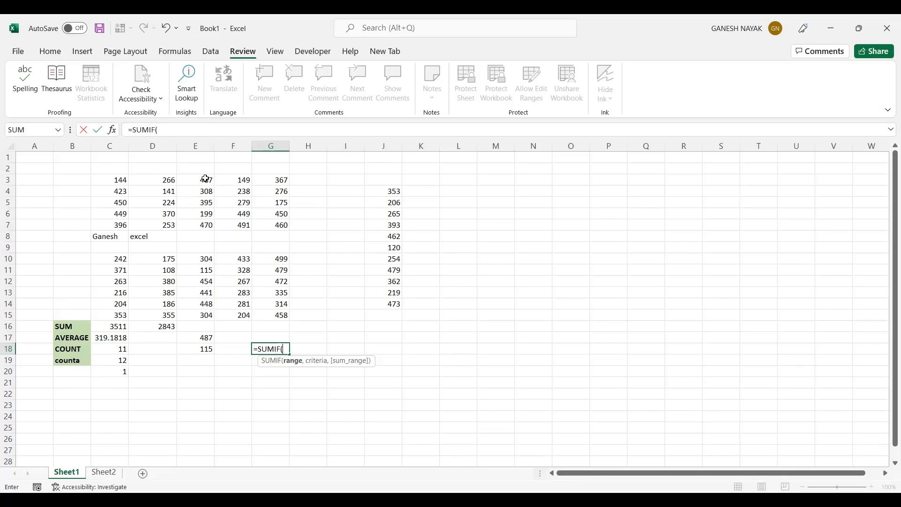
click(238, 180)
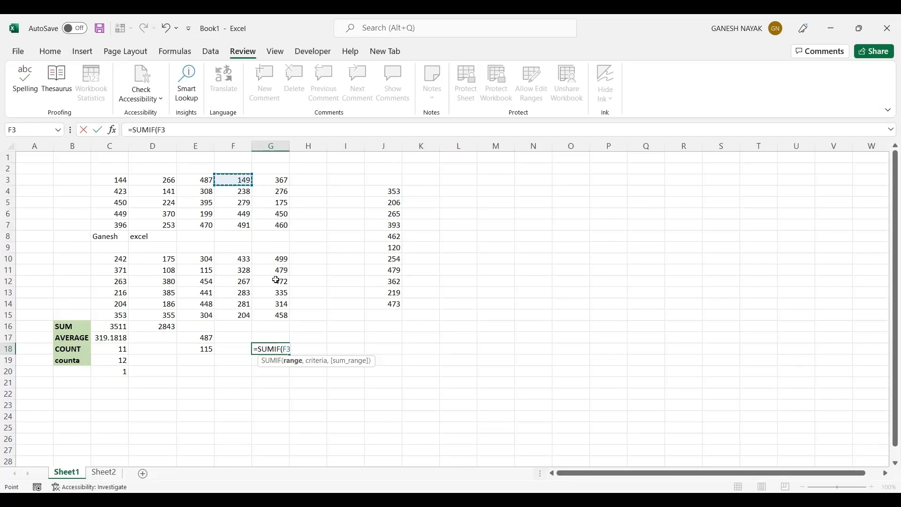
shift+click(241, 315)
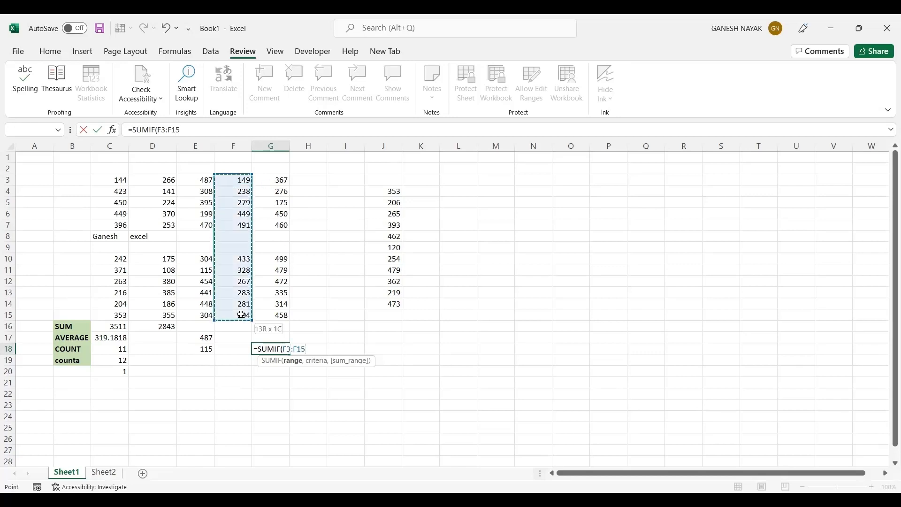
text(,)
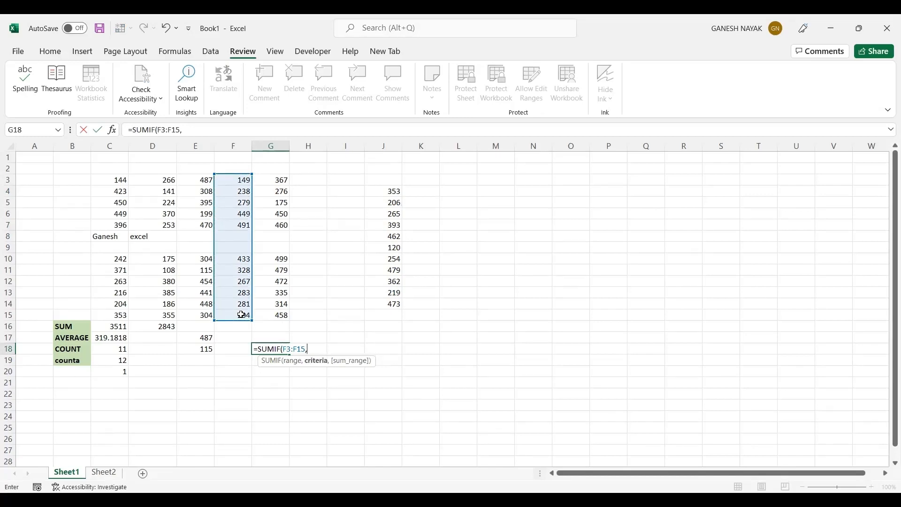
text(>300)
key(Return)
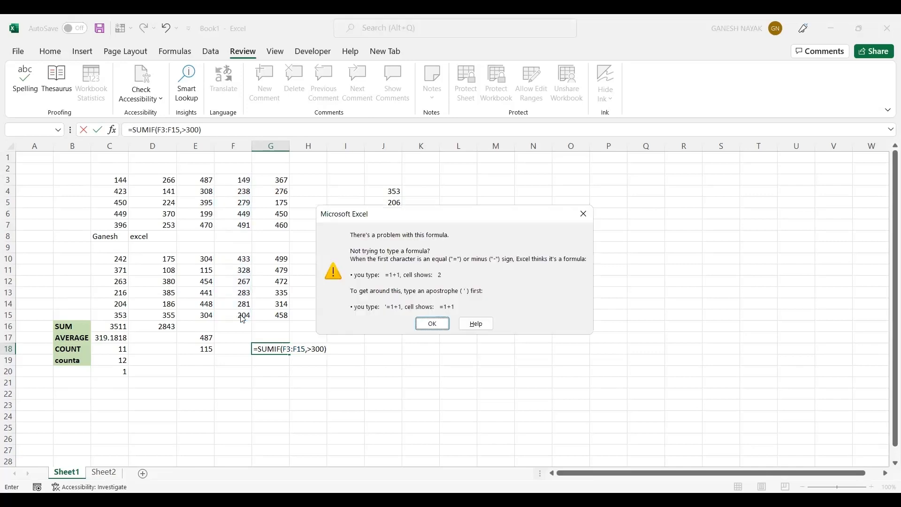
click(441, 322)
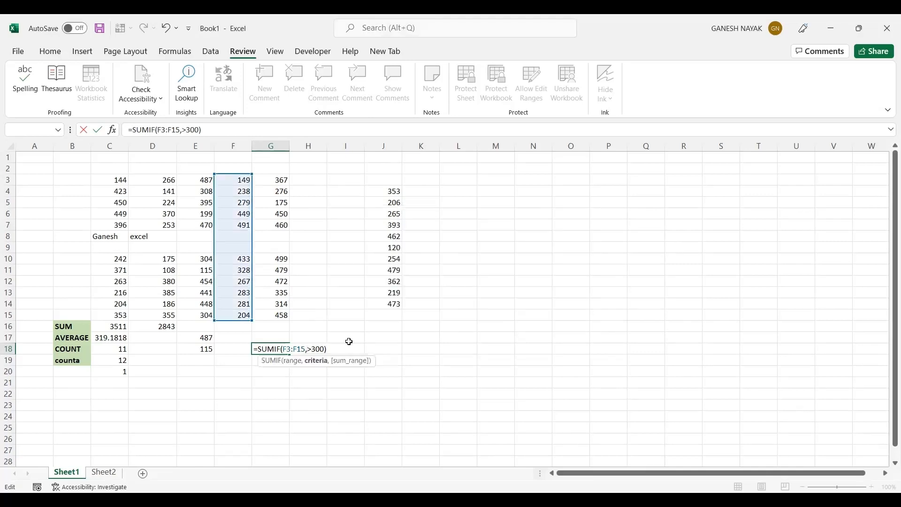
Put the criterion in quotation marks so that the formula in G18 reads =SUMIF(F3:F15,">300"), and review it
click(311, 350)
text(">300")
key(Return)
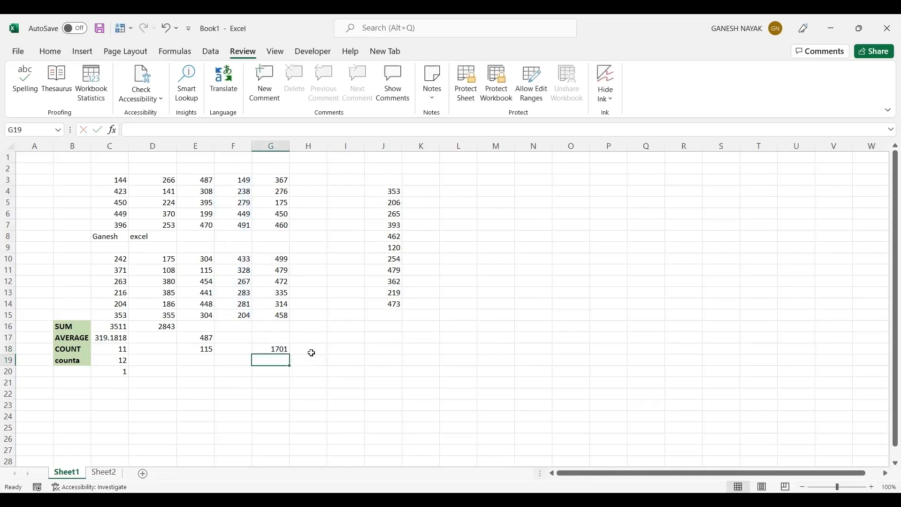
click(276, 352)
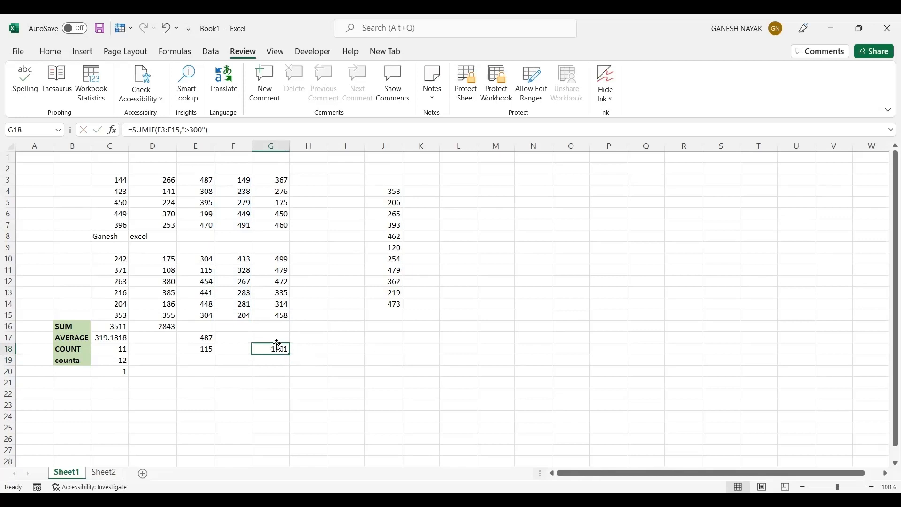